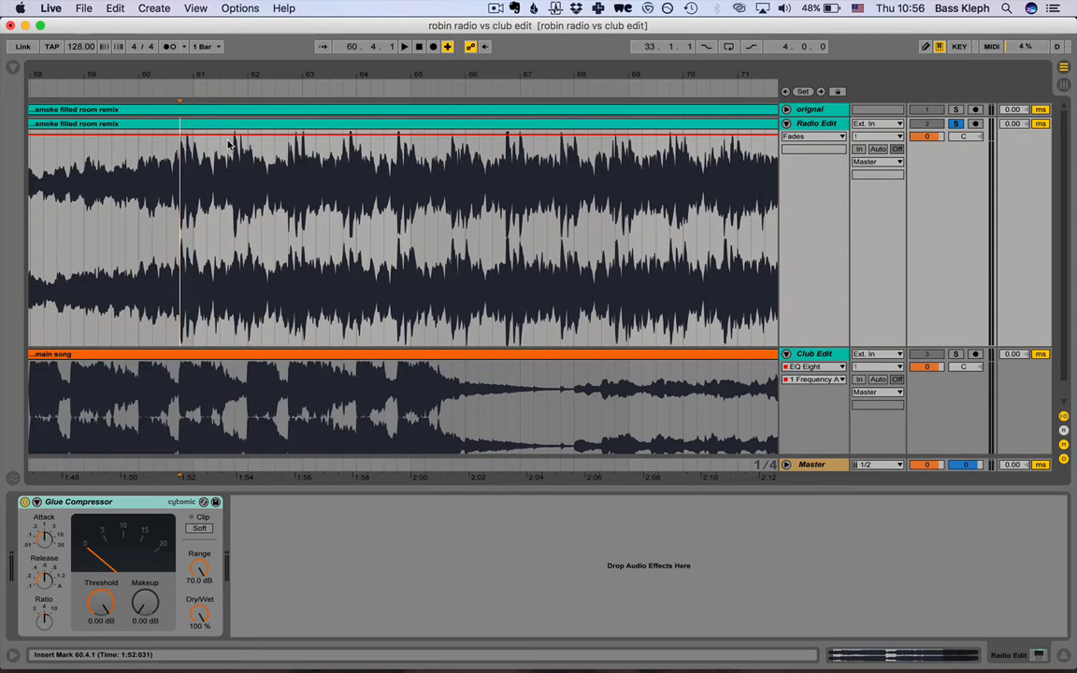
Shorten the attack and release times of the Glue Compressor on the Radio Edit track.
{"action": "left_click", "coordinate": [44, 542]}
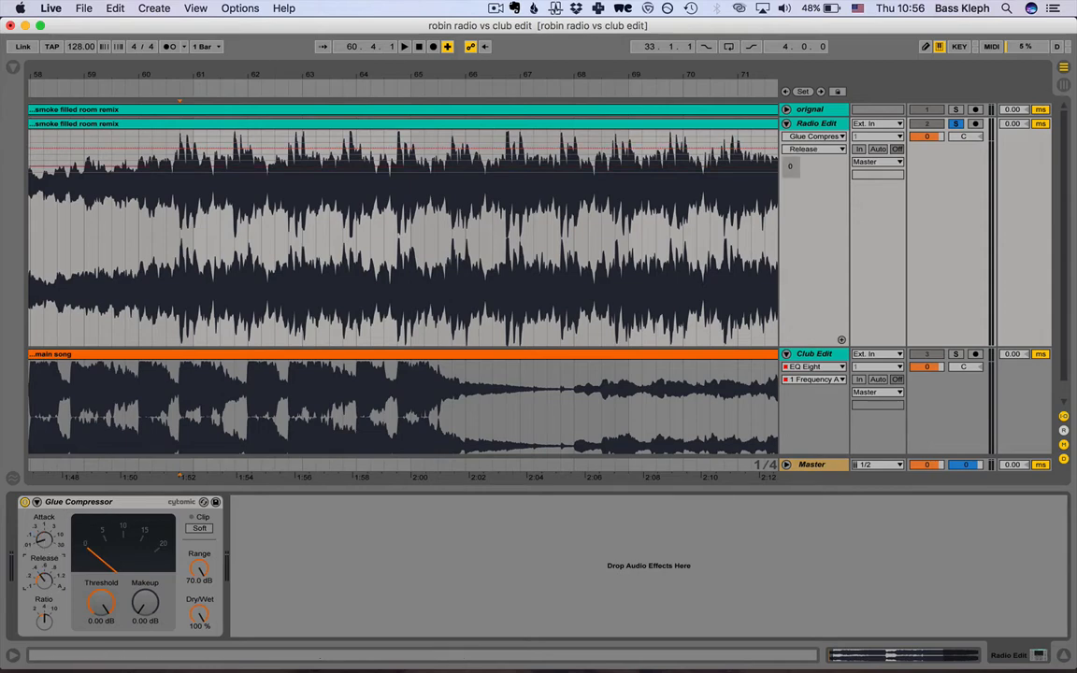
{"action": "left_click", "coordinate": [45, 579]}
{"action": "left_click_drag", "start_coordinate": [105, 608], "coordinate": [104, 608]}
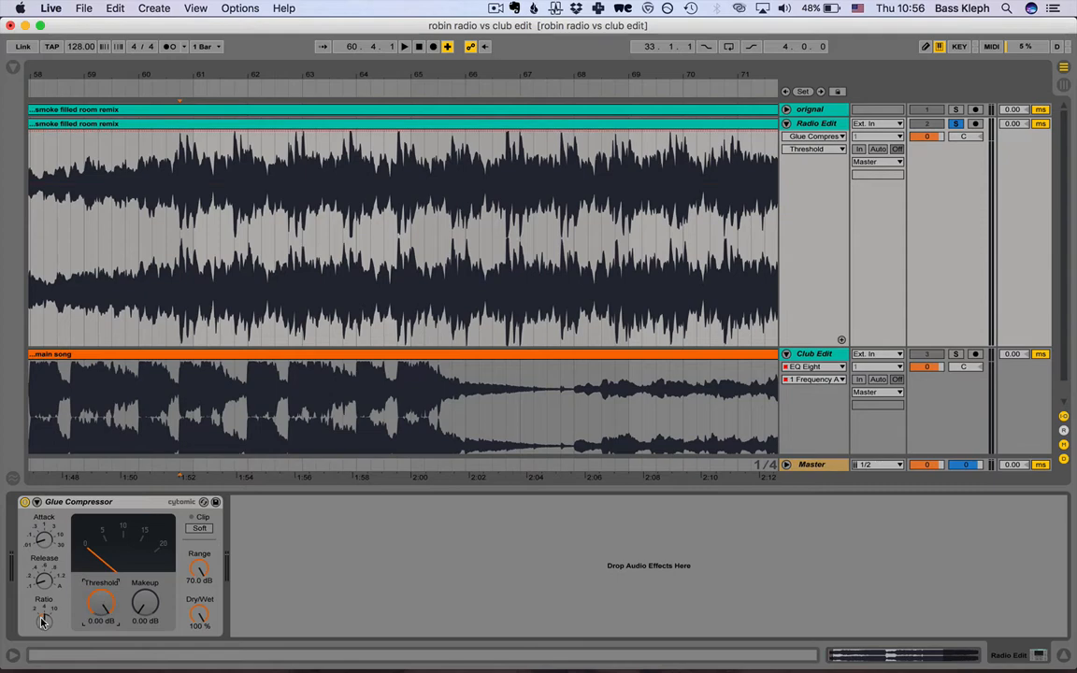
Set the Glue Compressor's ratio to 2 and lower its threshold to -7.94 dB.
{"action": "left_click_drag", "start_coordinate": [42, 622], "coordinate": [42, 620]}
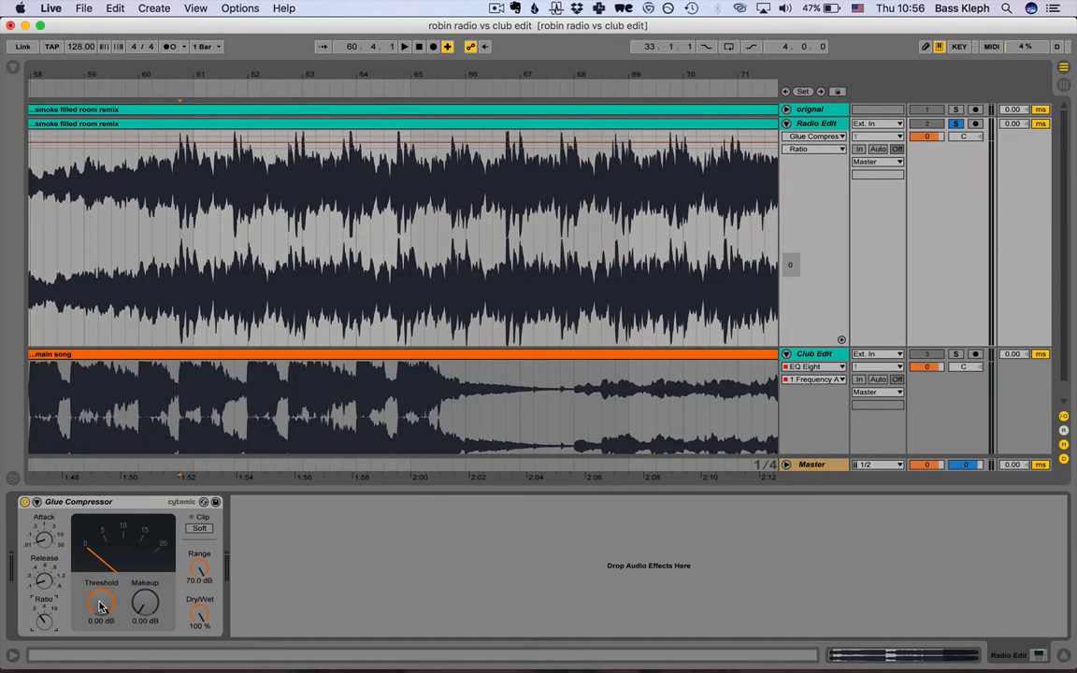
{"action": "left_click_drag", "start_coordinate": [101, 603], "coordinate": [101, 631]}
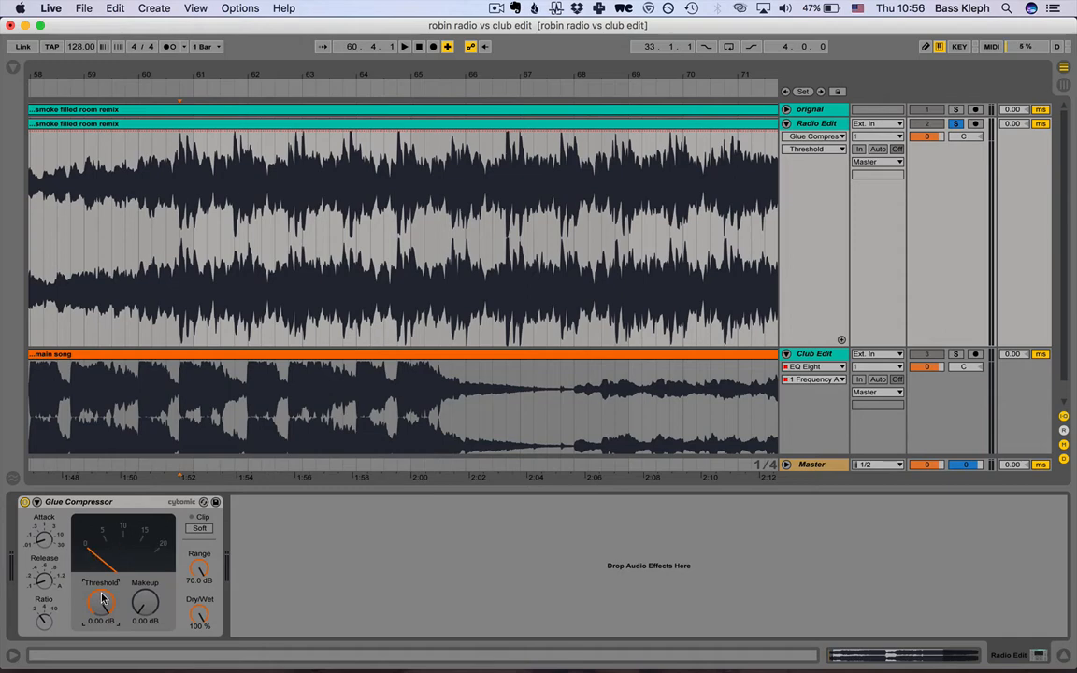
{"action": "left_click_drag", "start_coordinate": [100, 604], "coordinate": [109, 613]}
Switch to the Hangouts video call in Safari and stop the current screen share.
{"action": "key", "text": "super+Tab"}
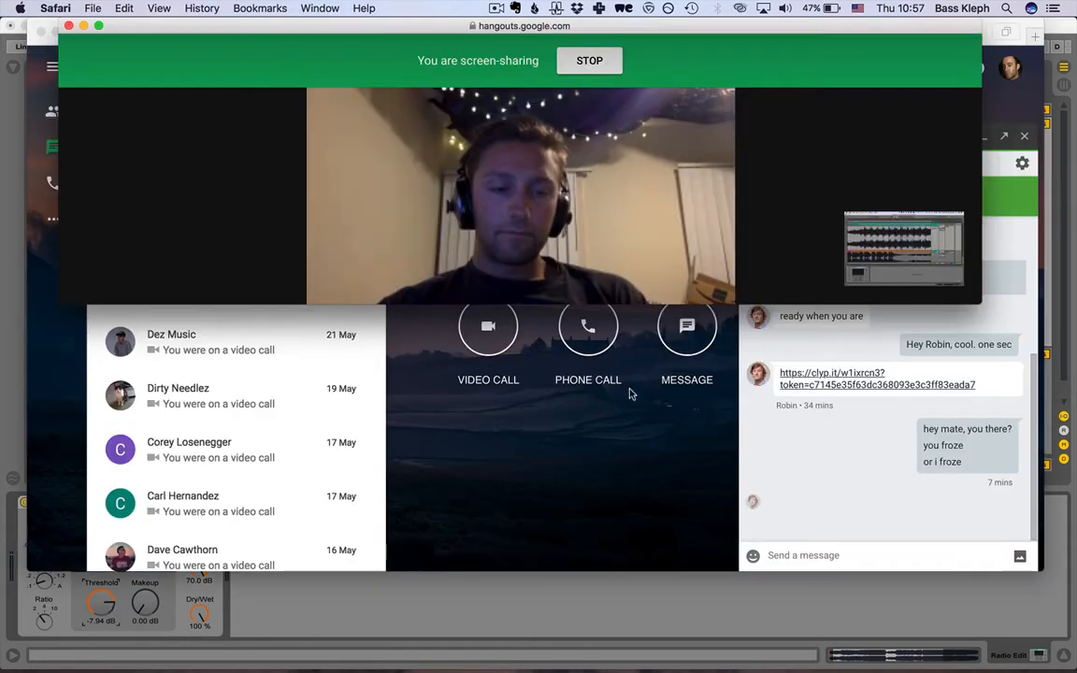
{"action": "key", "text": "super+Tab"}
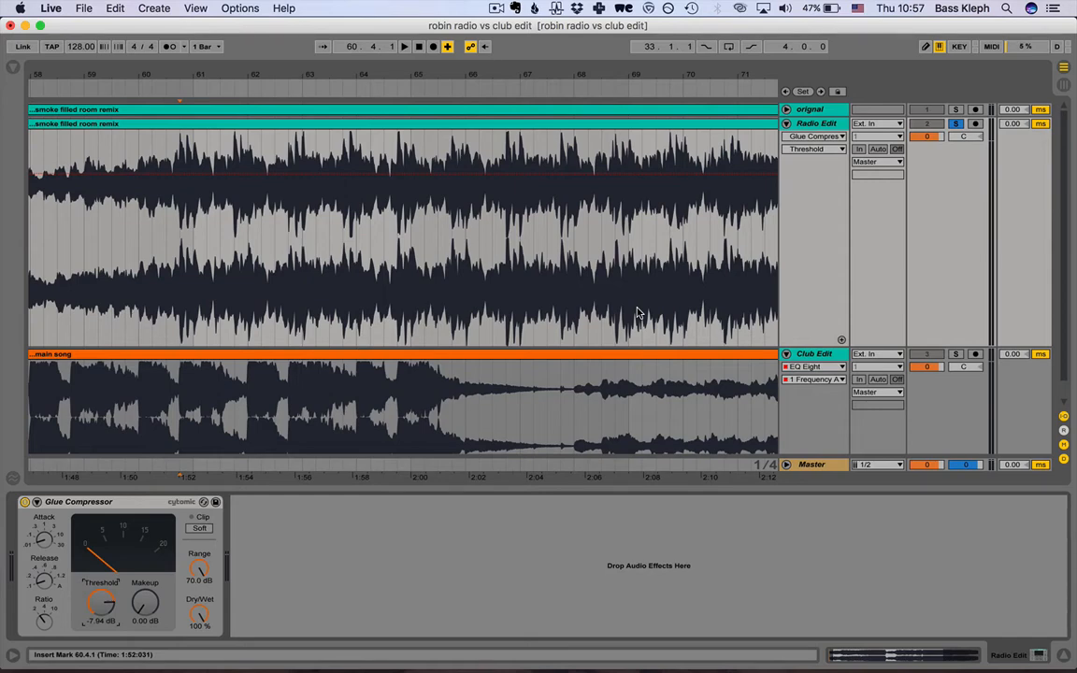
{"action": "key", "text": "super+Tab"}
{"action": "left_click", "coordinate": [590, 60]}
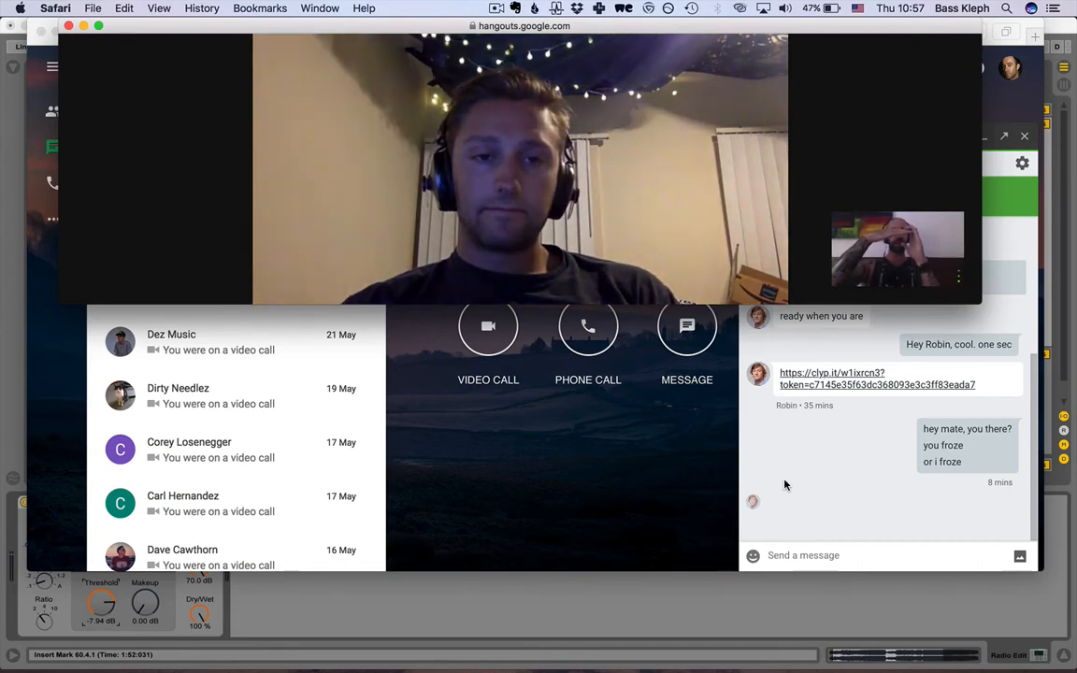
Share the entire Desktop in the Hangouts video call and return to Ableton Live.
{"action": "mouse_move", "coordinate": [618, 198]}
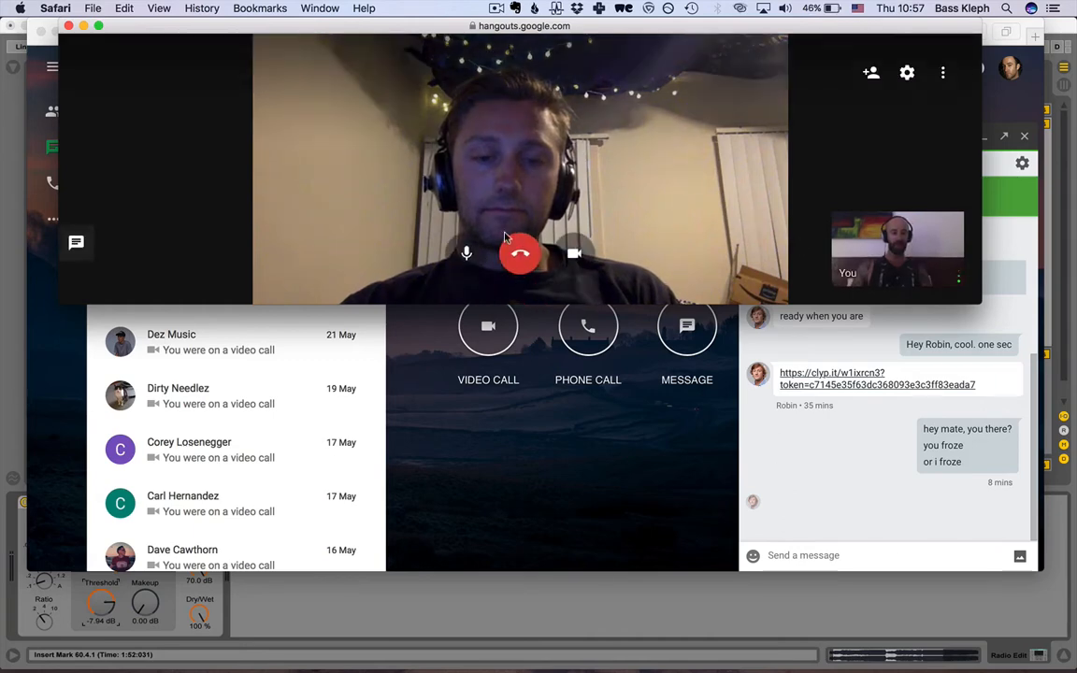
{"action": "left_click", "coordinate": [946, 73]}
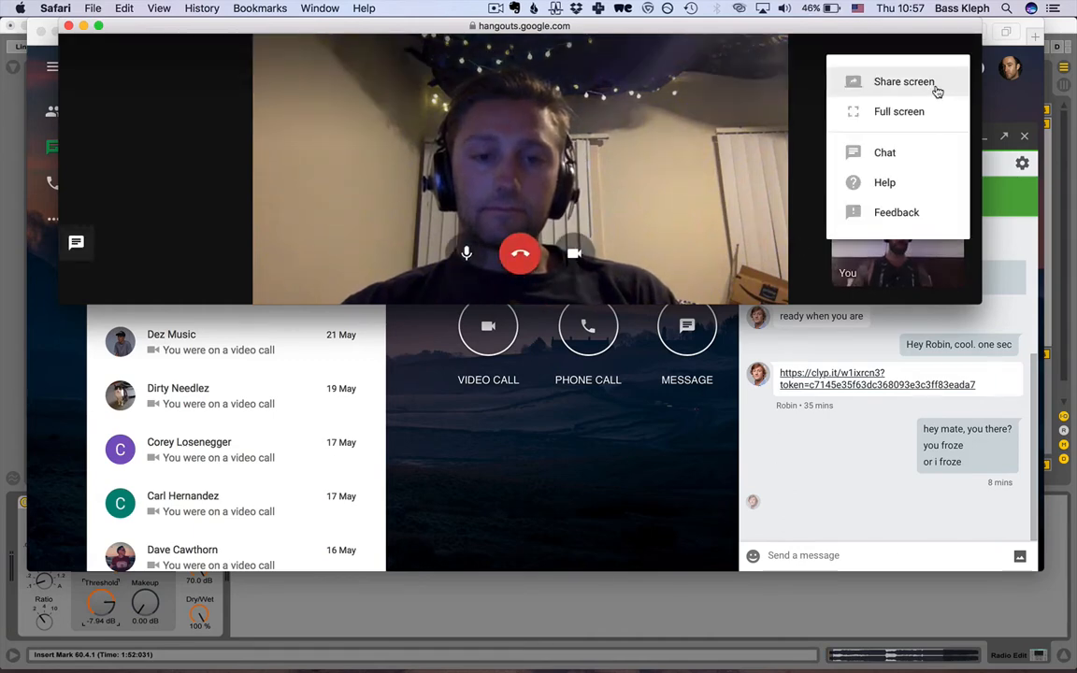
{"action": "left_click", "coordinate": [914, 84]}
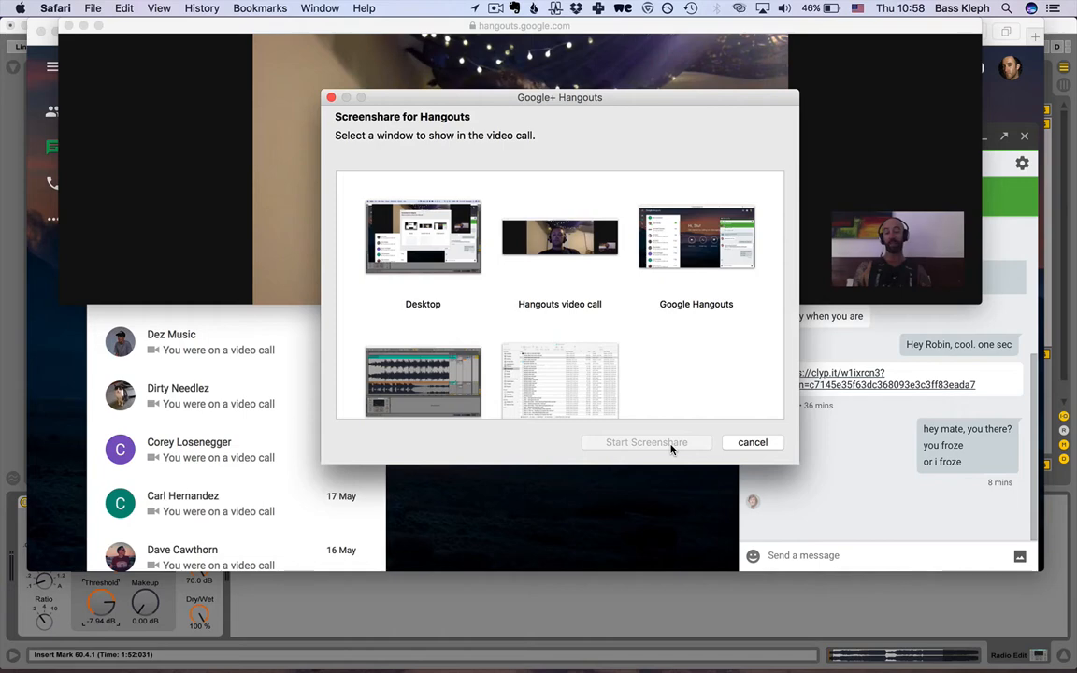
{"action": "left_click", "coordinate": [416, 240]}
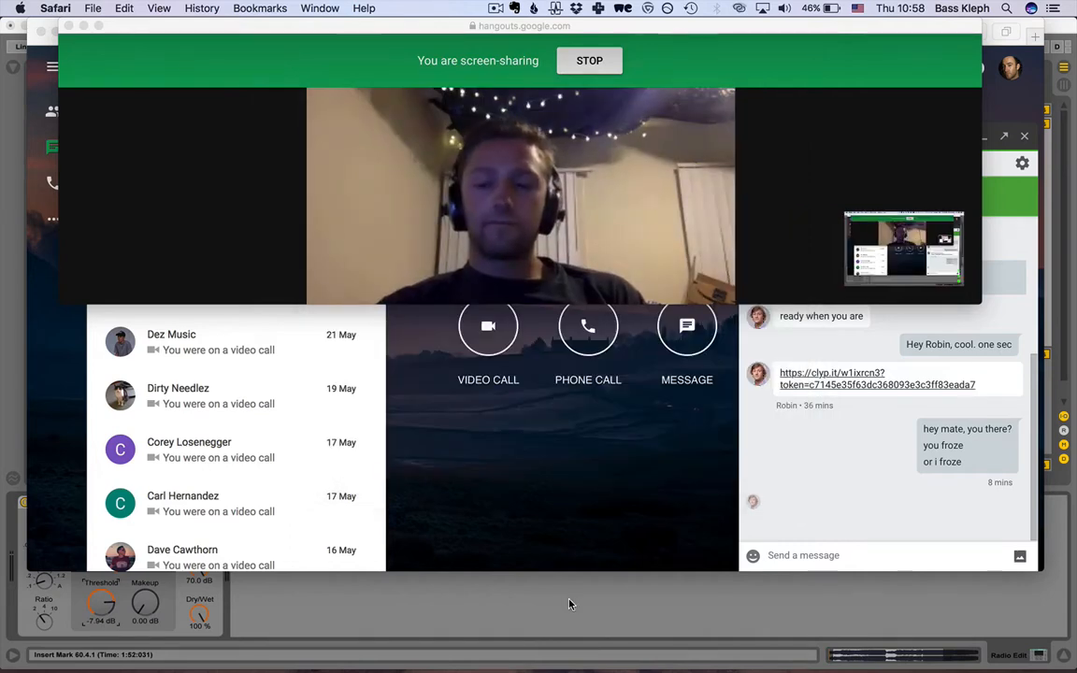
{"action": "left_click", "coordinate": [567, 604]}
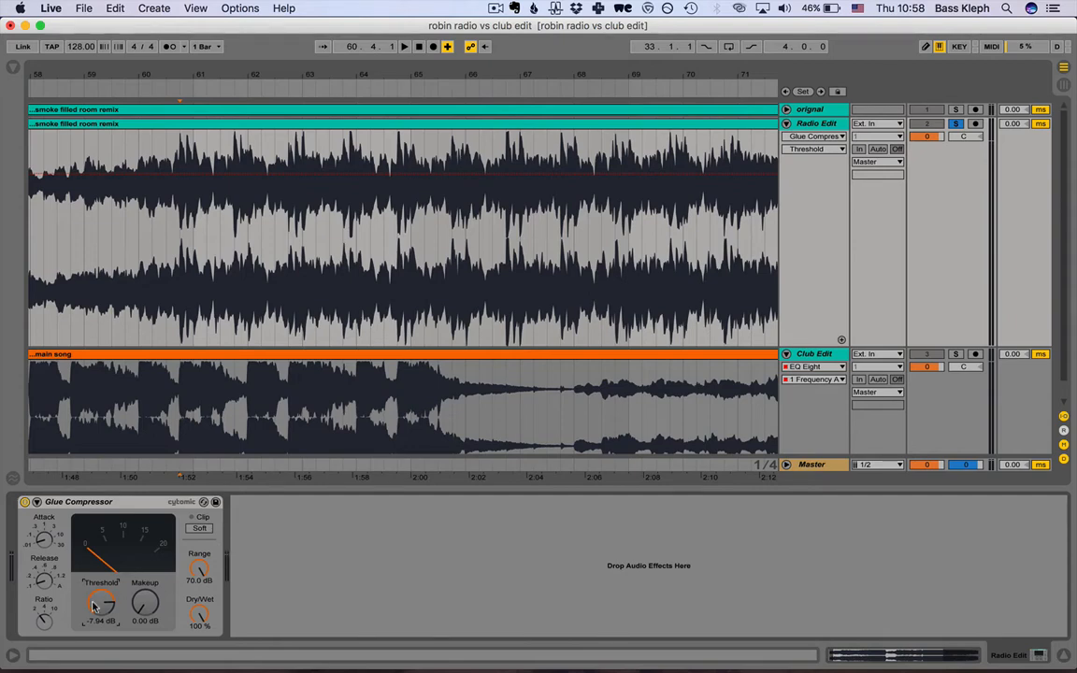
Add a Compressor audio effect after the Glue Compressor on the Radio Edit track.
{"action": "left_click", "coordinate": [41, 623]}
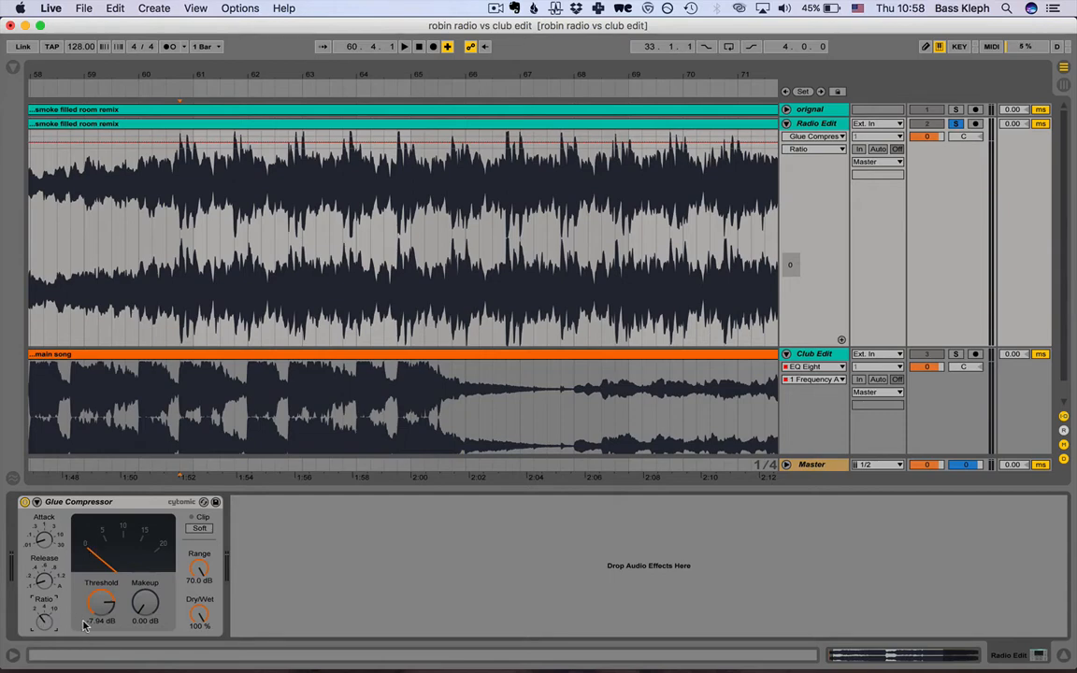
{"action": "left_click", "coordinate": [13, 68]}
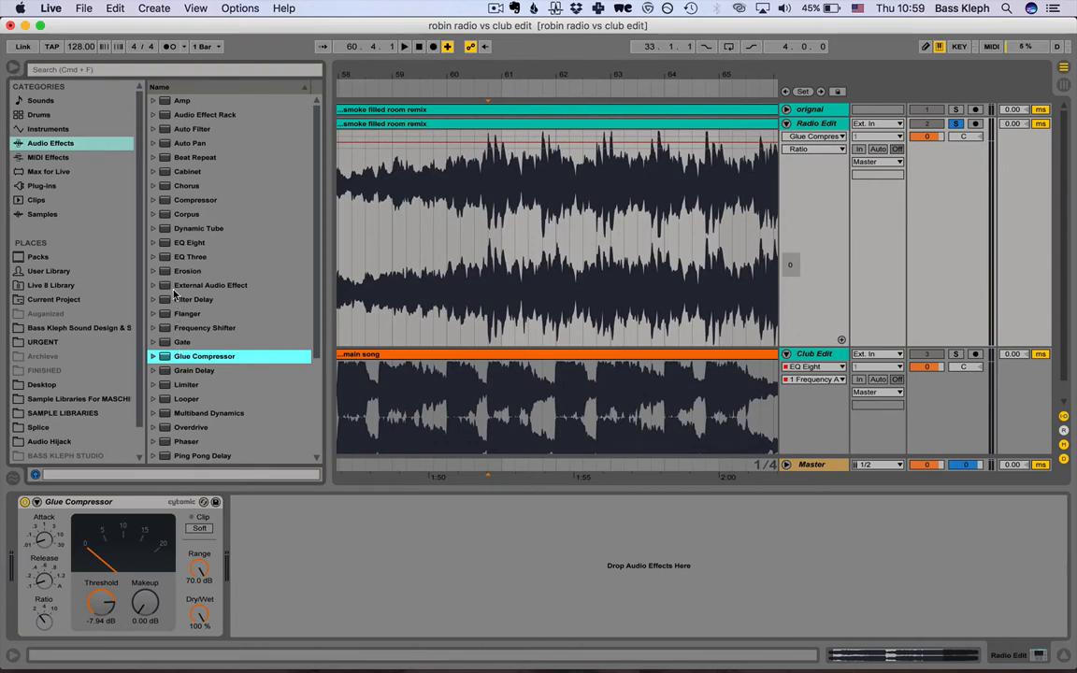
{"action": "scroll", "coordinate": [173, 294], "scroll_direction": "down", "scroll_amount": 5}
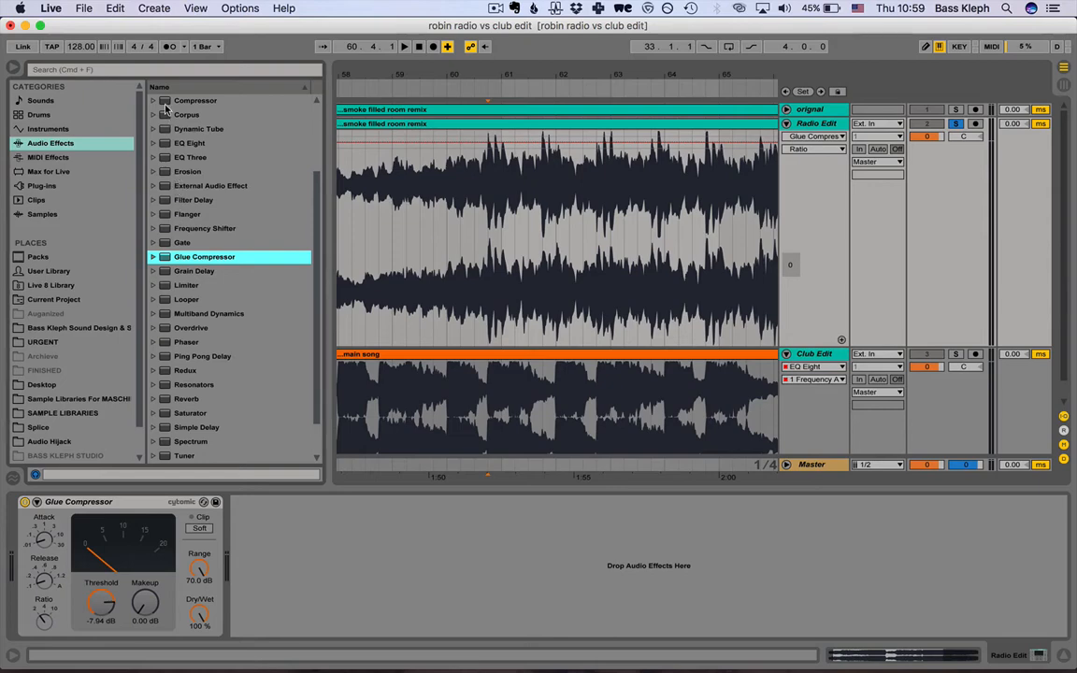
{"action": "left_click_drag", "start_coordinate": [173, 100], "coordinate": [296, 561]}
Try different ratio values on the Compressor, ending at 2.03 : 1.
{"action": "left_click", "coordinate": [251, 530]}
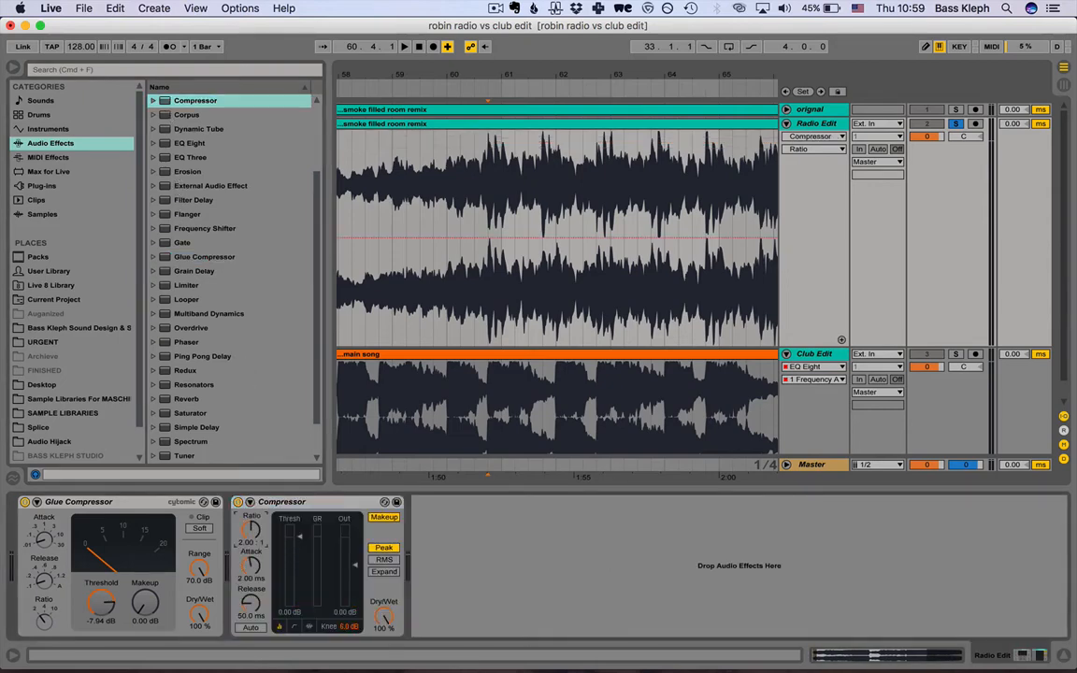
{"action": "left_click_drag", "start_coordinate": [252, 531], "coordinate": [251, 522]}
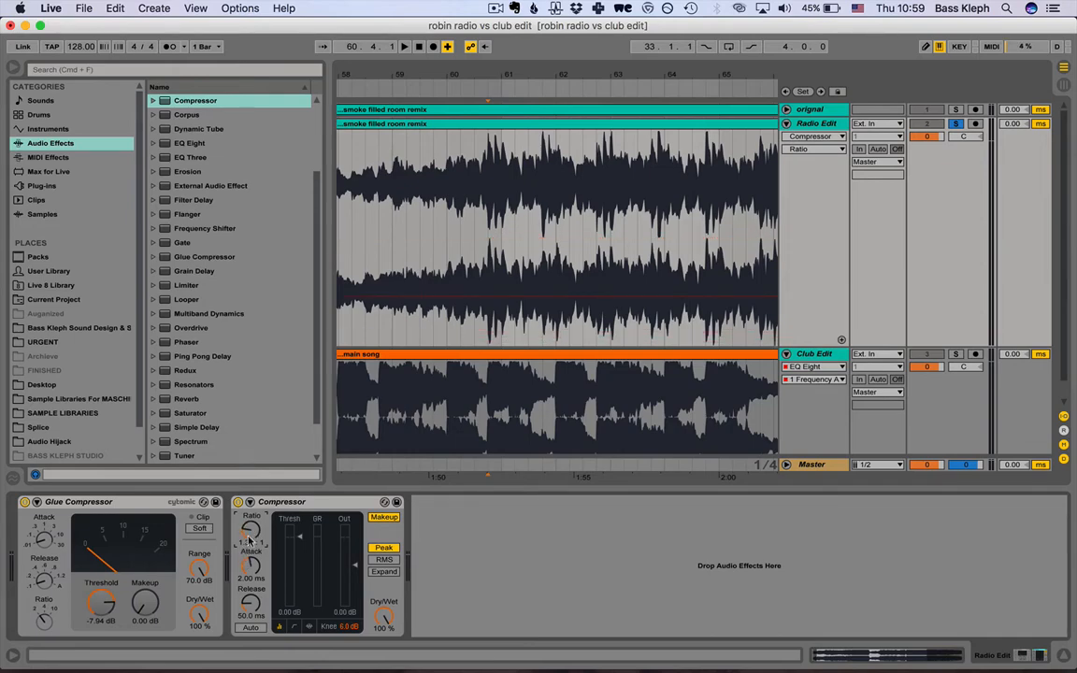
{"action": "left_click_drag", "start_coordinate": [251, 530], "coordinate": [252, 508]}
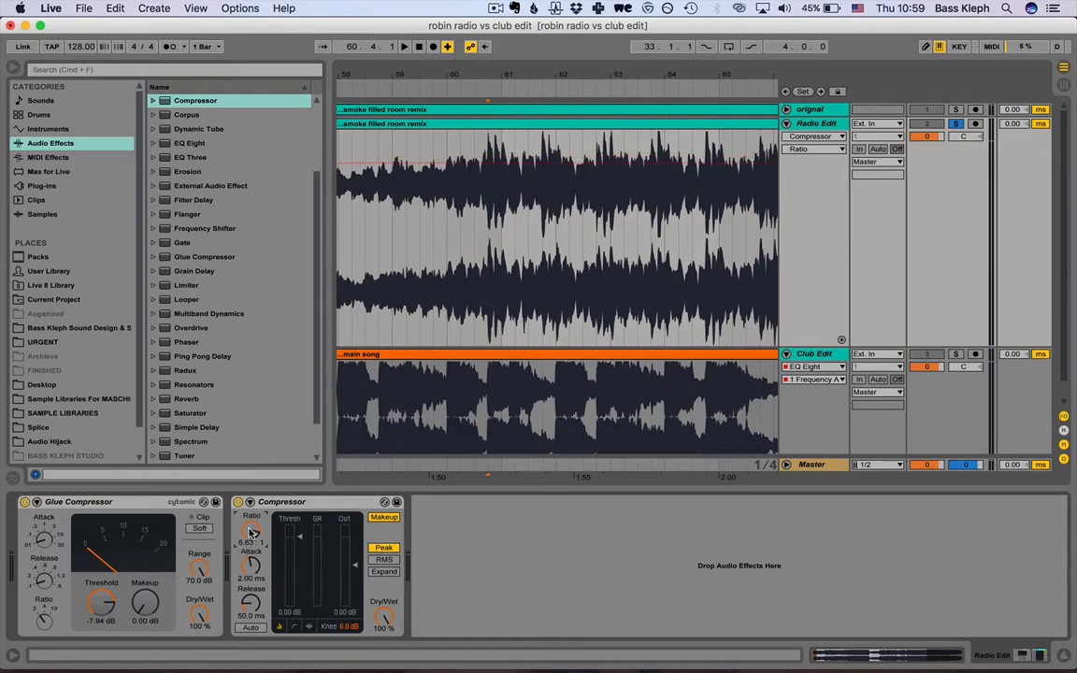
{"action": "type", "text": "8"}
{"action": "key", "text": "Return"}
{"action": "left_click_drag", "start_coordinate": [251, 534], "coordinate": [251, 542]}
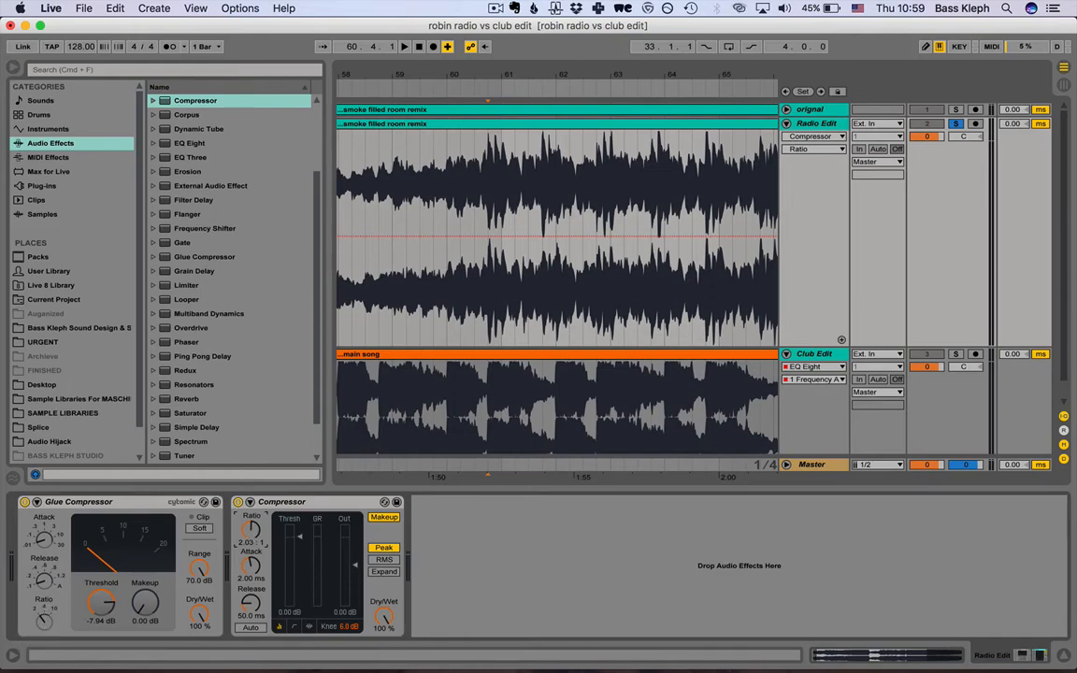
Delete the Compressor from the Radio Edit track, keeping only the Glue Compressor.
{"action": "left_click", "coordinate": [44, 625]}
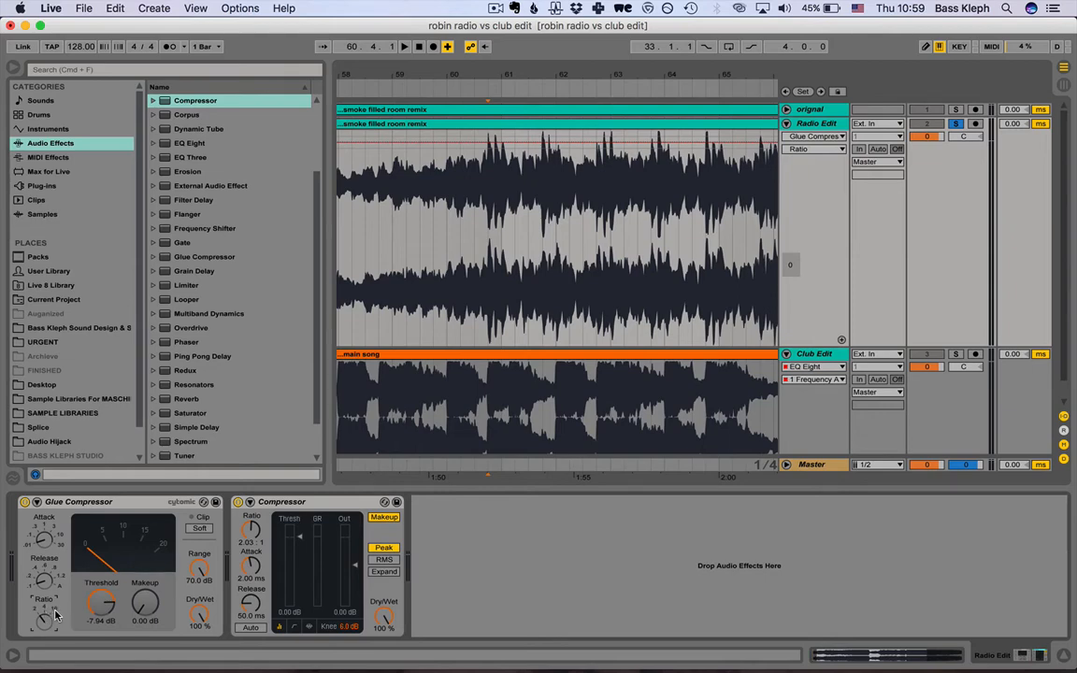
{"action": "left_click", "coordinate": [305, 504]}
{"action": "key", "text": "Delete"}
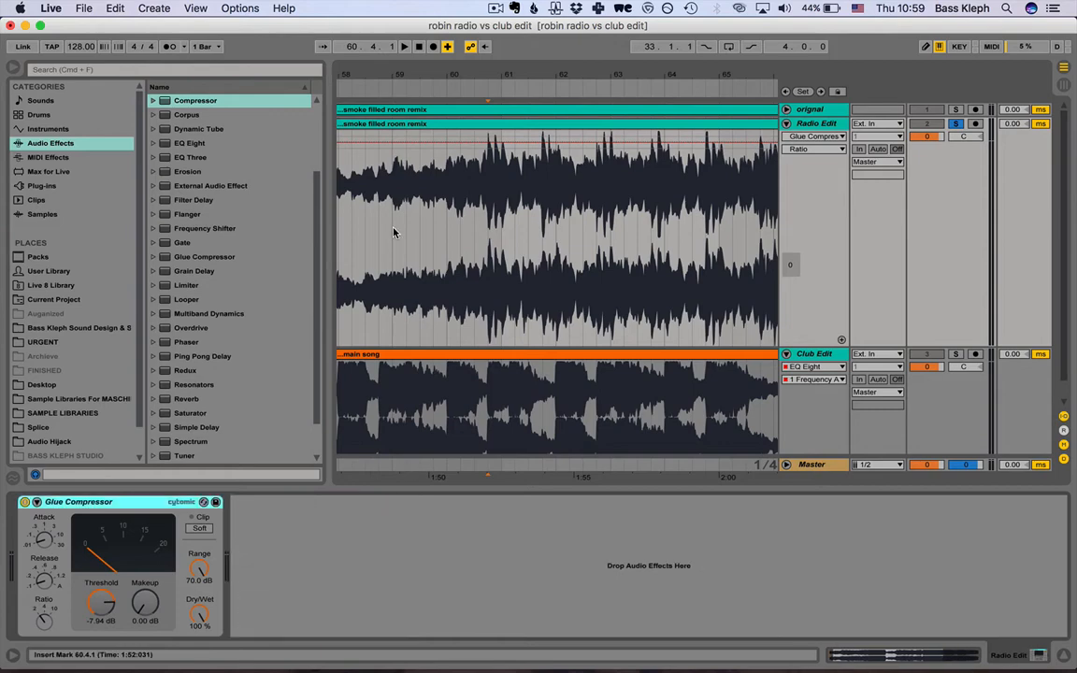
Set the Glue Compressor's threshold to -6.98 dB.
{"action": "left_click", "coordinate": [472, 183]}
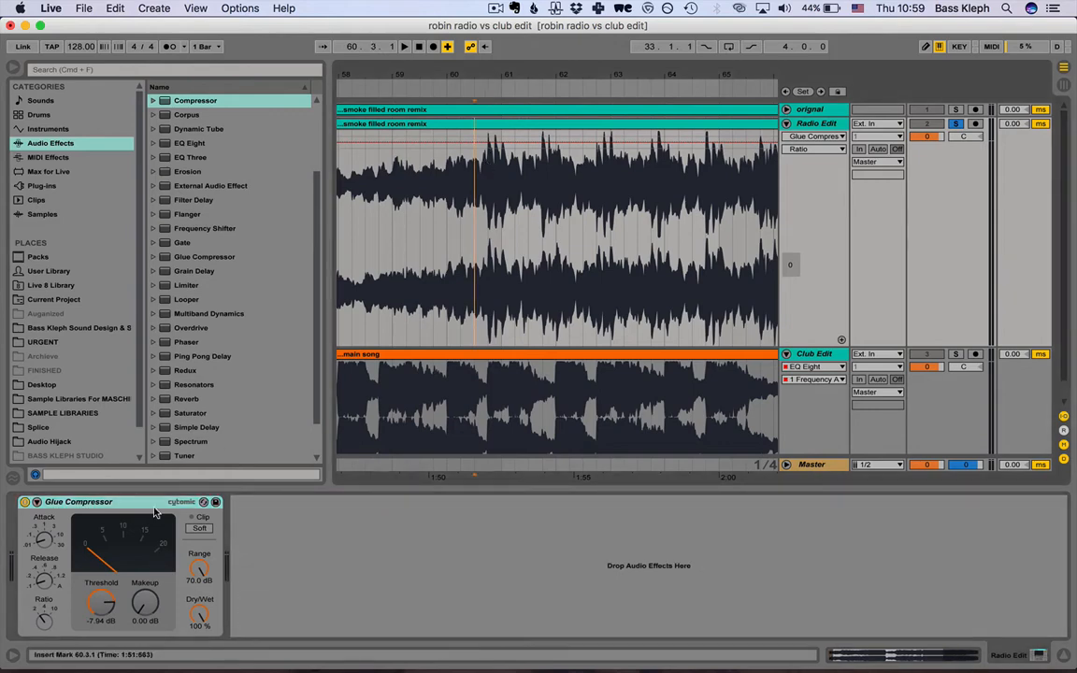
{"action": "left_click", "coordinate": [43, 624]}
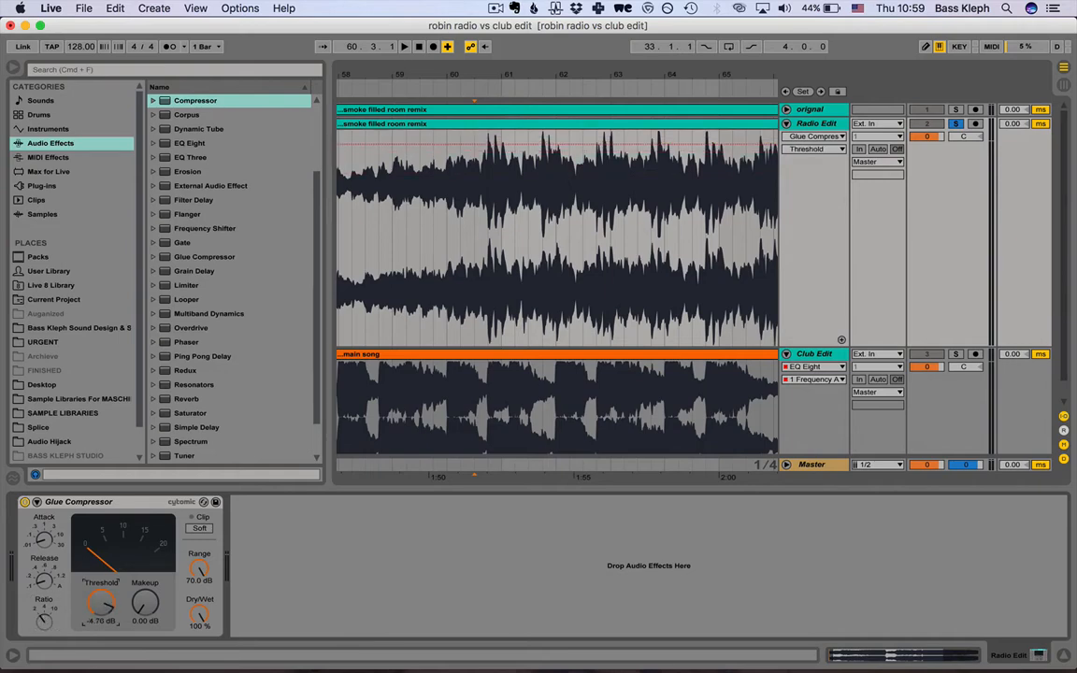
{"action": "left_click_drag", "start_coordinate": [98, 606], "coordinate": [99, 599]}
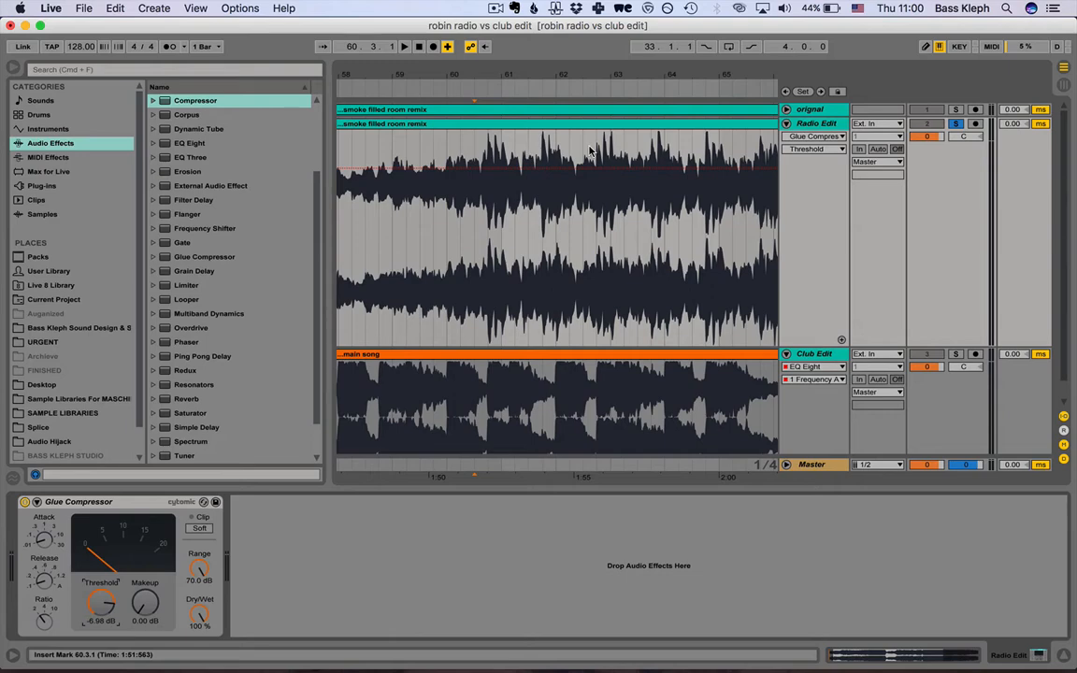
Loop the Radio Edit passage from 59.1.1 to 60.4.1.
{"action": "left_click_drag", "start_coordinate": [435, 203], "coordinate": [512, 209]}
{"action": "left_click_drag", "start_coordinate": [397, 211], "coordinate": [484, 211]}
{"action": "key", "text": "super+l"}
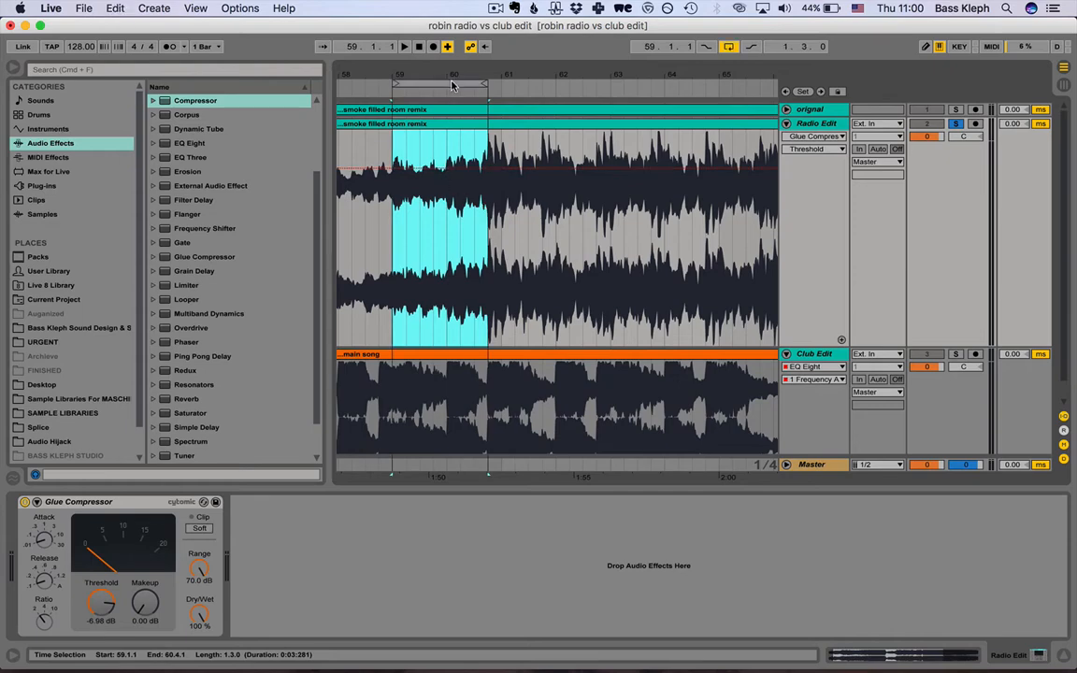
Raise the Glue Compressor's threshold to 0.00 dB and lengthen its attack while auditioning the looped passage.
{"action": "left_click_drag", "start_coordinate": [101, 603], "coordinate": [105, 526]}
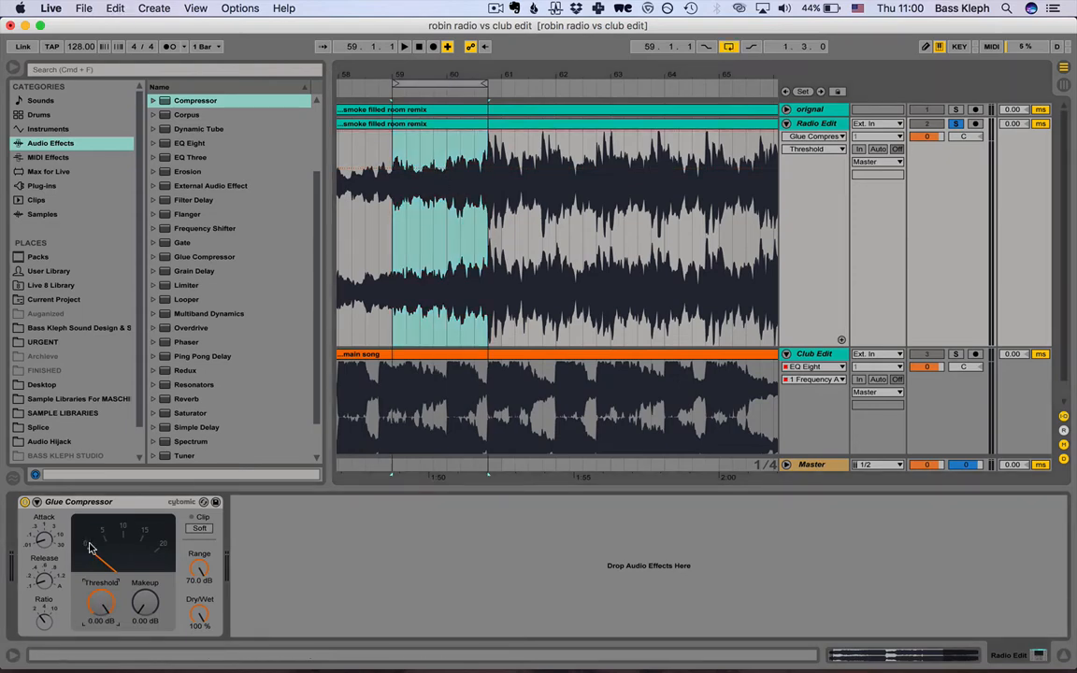
{"action": "key", "text": "space"}
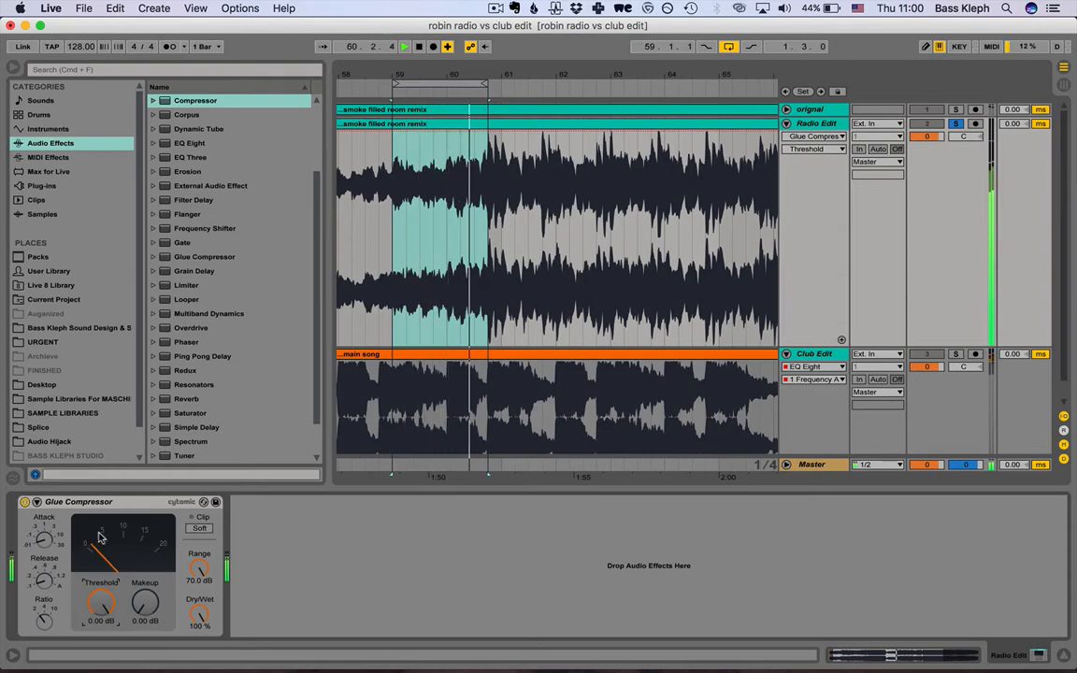
{"action": "key", "text": "space"}
{"action": "left_click", "coordinate": [41, 540]}
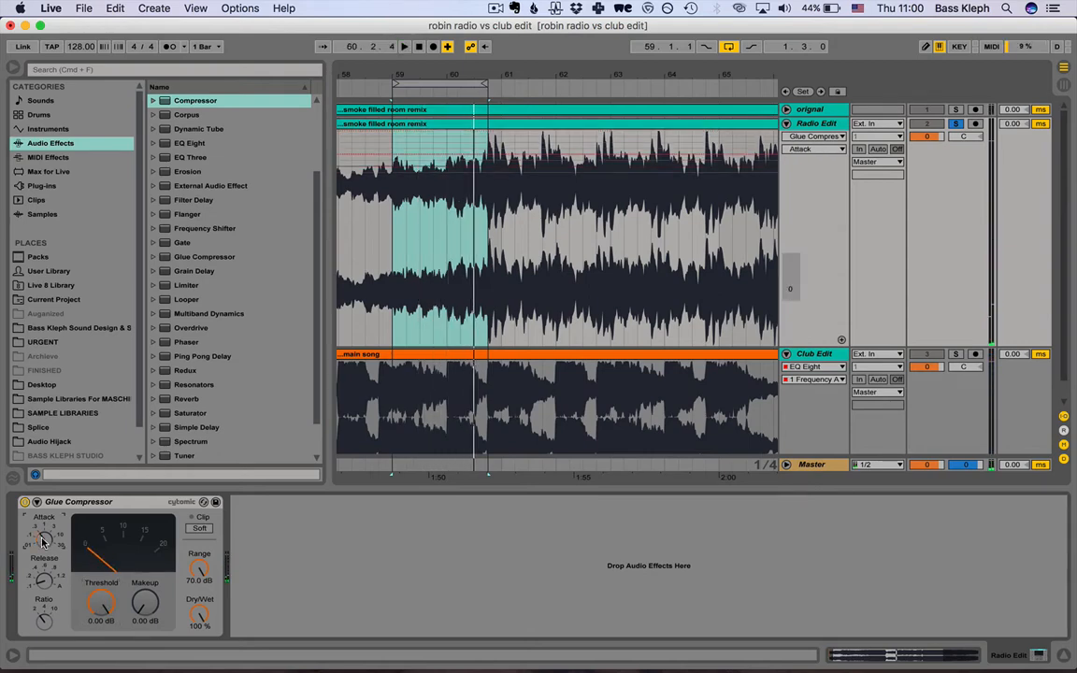
{"action": "key", "text": "space"}
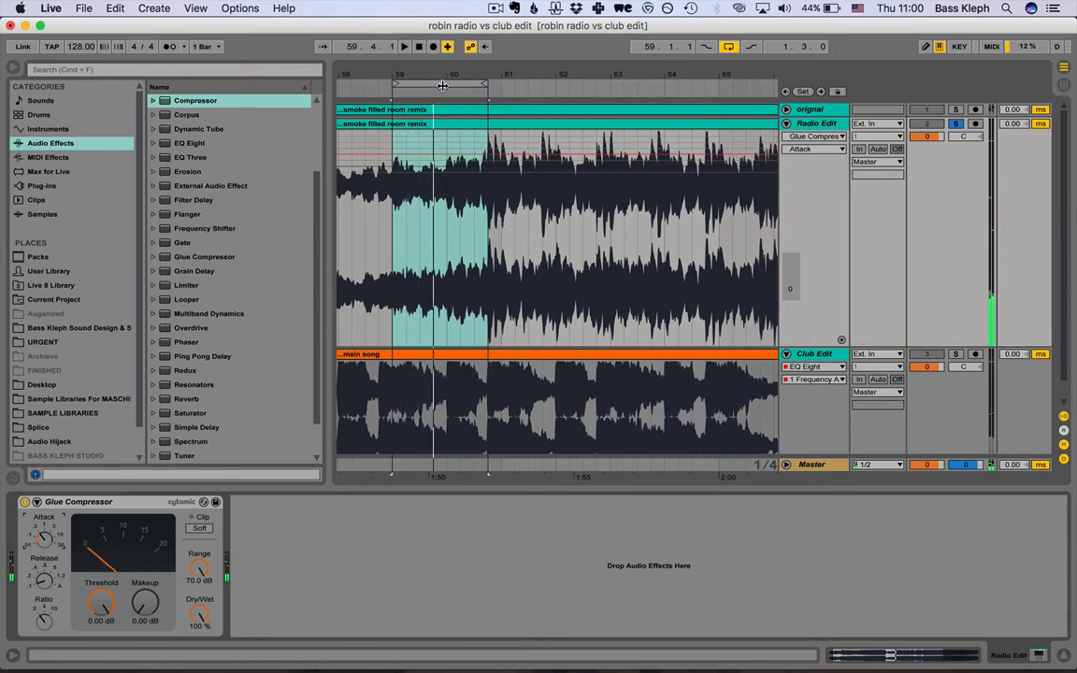
Move and extend the loop to start at 60.2.1 with a length of 5.2.0, and play it.
{"action": "left_click_drag", "start_coordinate": [444, 84], "coordinate": [483, 84]}
{"action": "left_click_drag", "start_coordinate": [552, 85], "coordinate": [760, 85]}
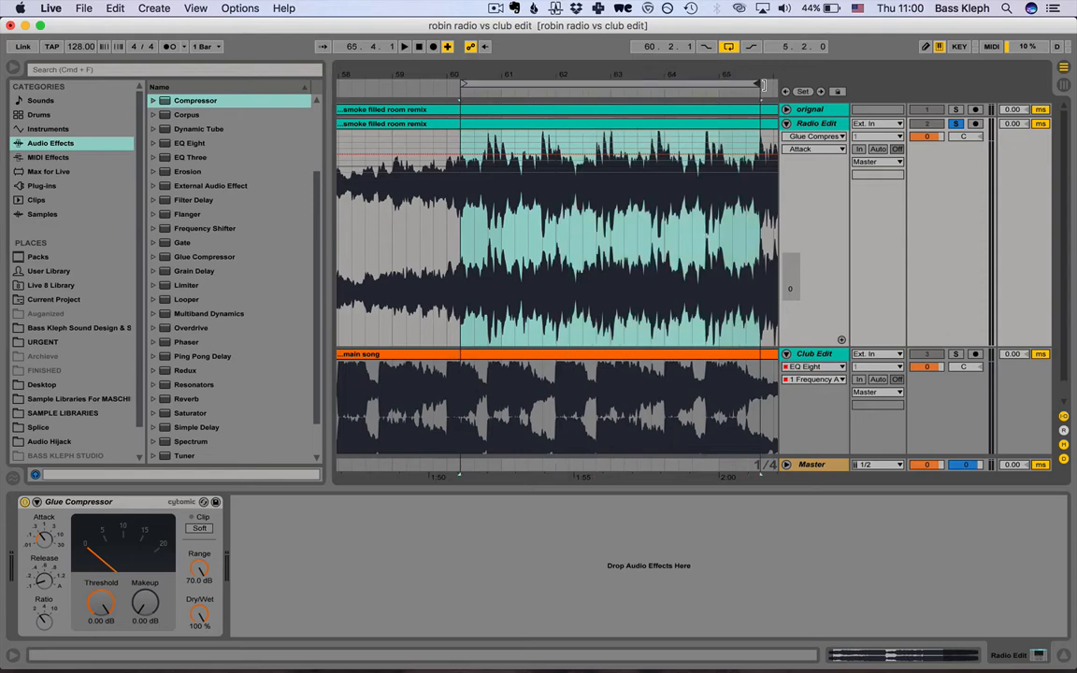
{"action": "key", "text": "space"}
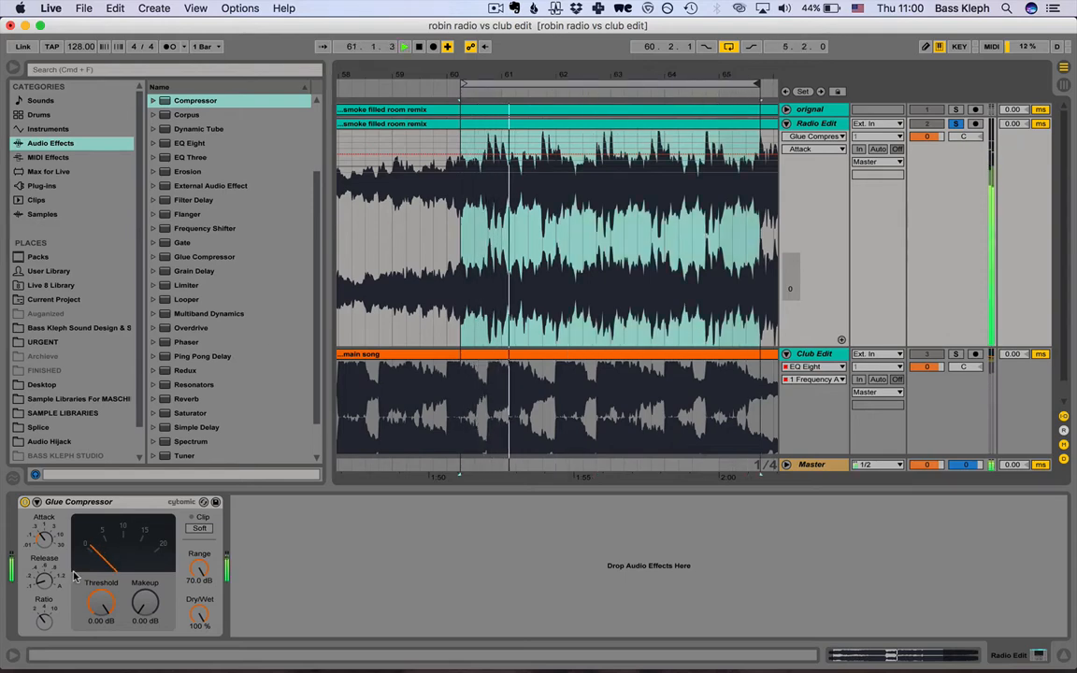
Set the Glue Compressor's ratio to 4 and replay the loop.
{"action": "left_click", "coordinate": [42, 619]}
{"action": "left_click_drag", "start_coordinate": [38, 620], "coordinate": [39, 610]}
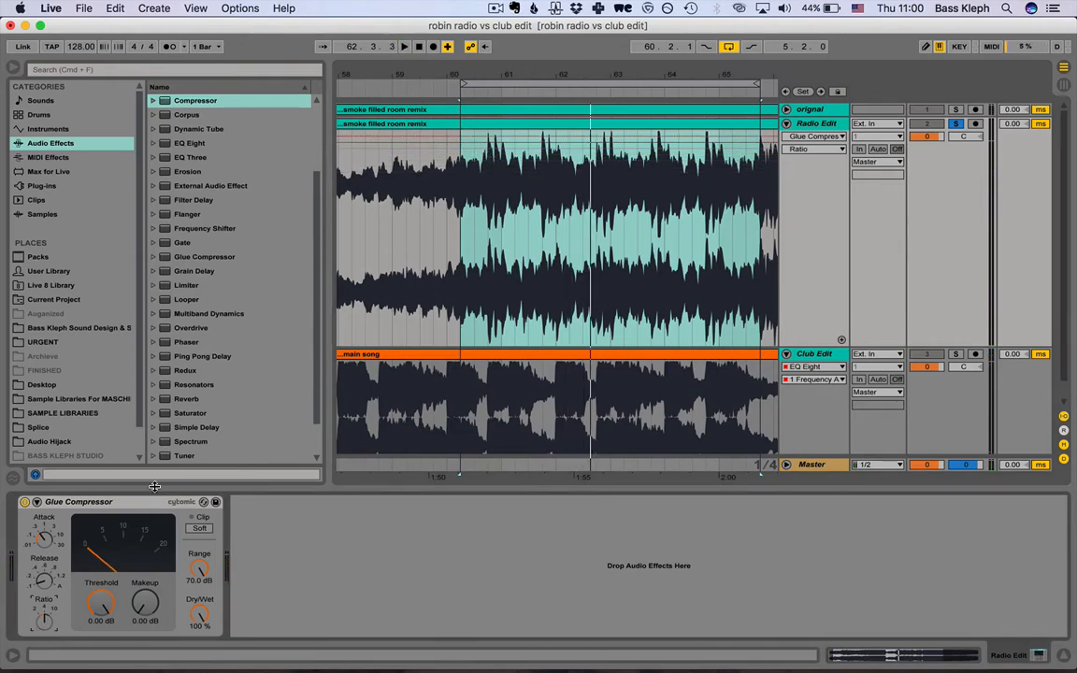
{"action": "key", "text": "space"}
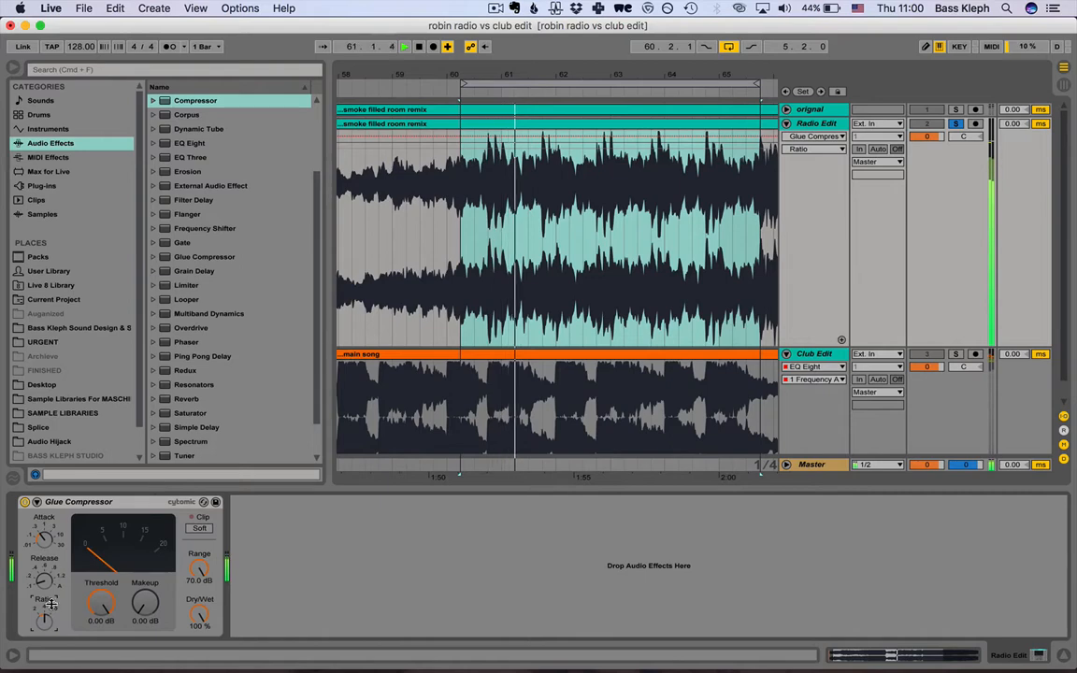
Lower the Glue Compressor's threshold to -7.30 dB and audition the loop with it.
{"action": "left_click", "coordinate": [101, 603]}
{"action": "left_click_drag", "start_coordinate": [101, 603], "coordinate": [108, 609]}
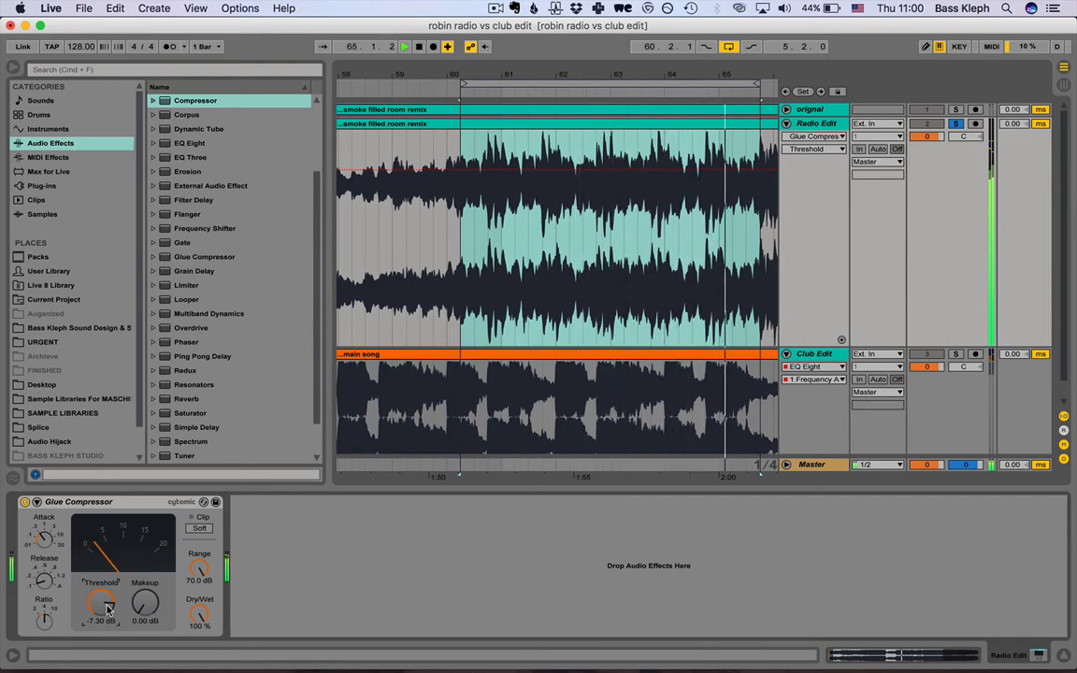
{"action": "key", "text": "space"}
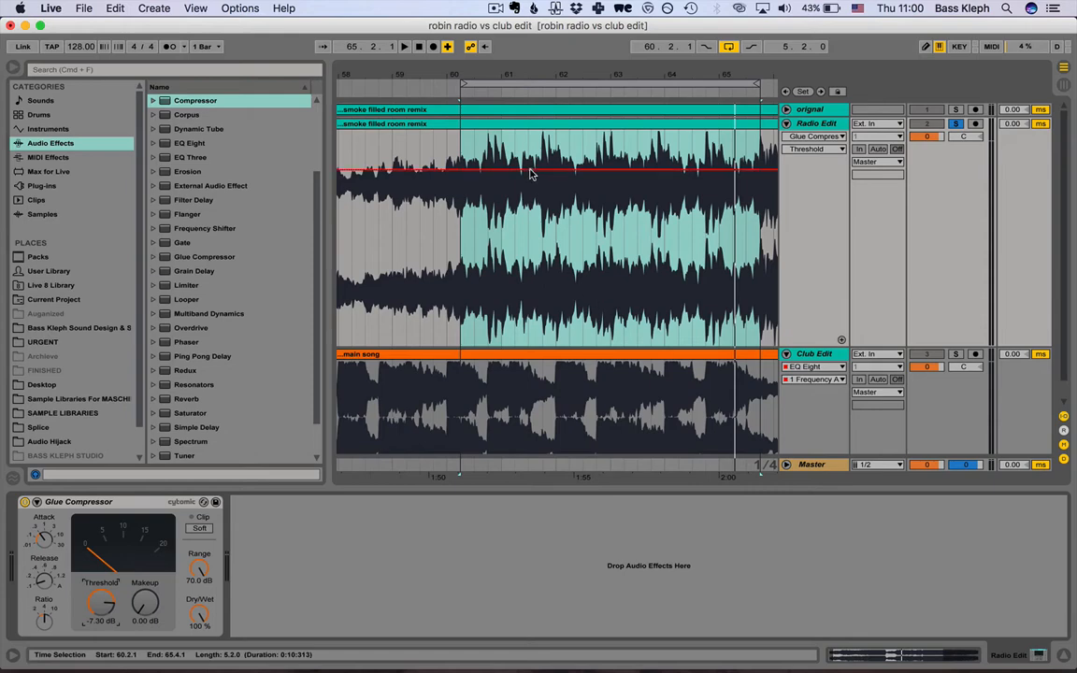
{"action": "key", "text": "space"}
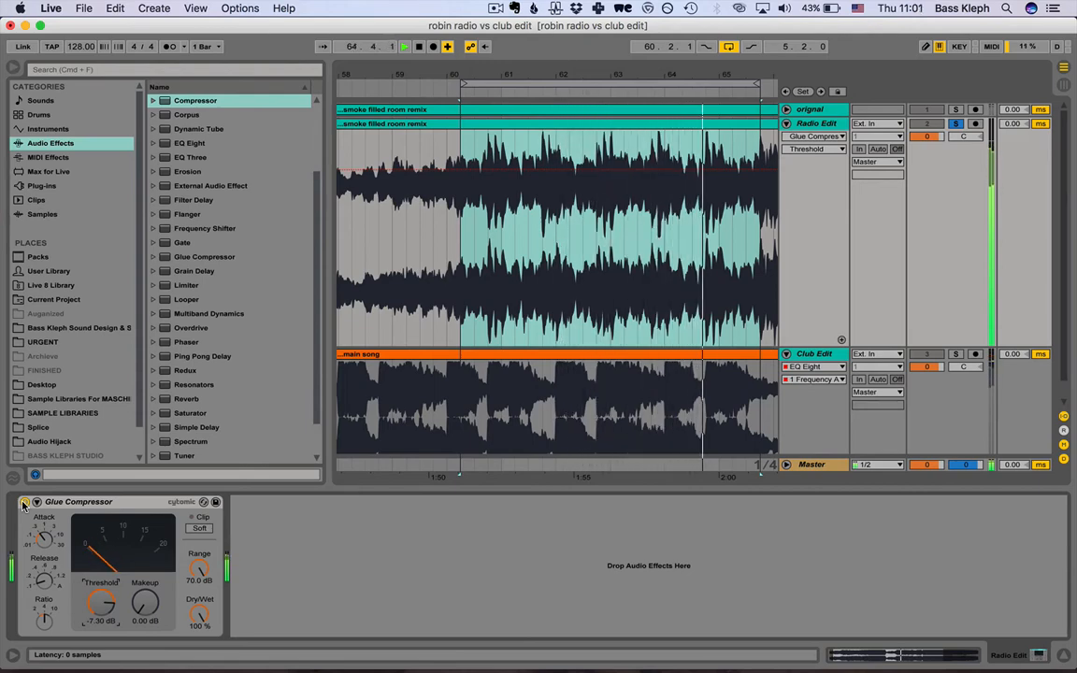
Compare the loop with the Glue Compressor bypassed and re-enabled, and stop playback.
{"action": "left_click", "coordinate": [24, 502]}
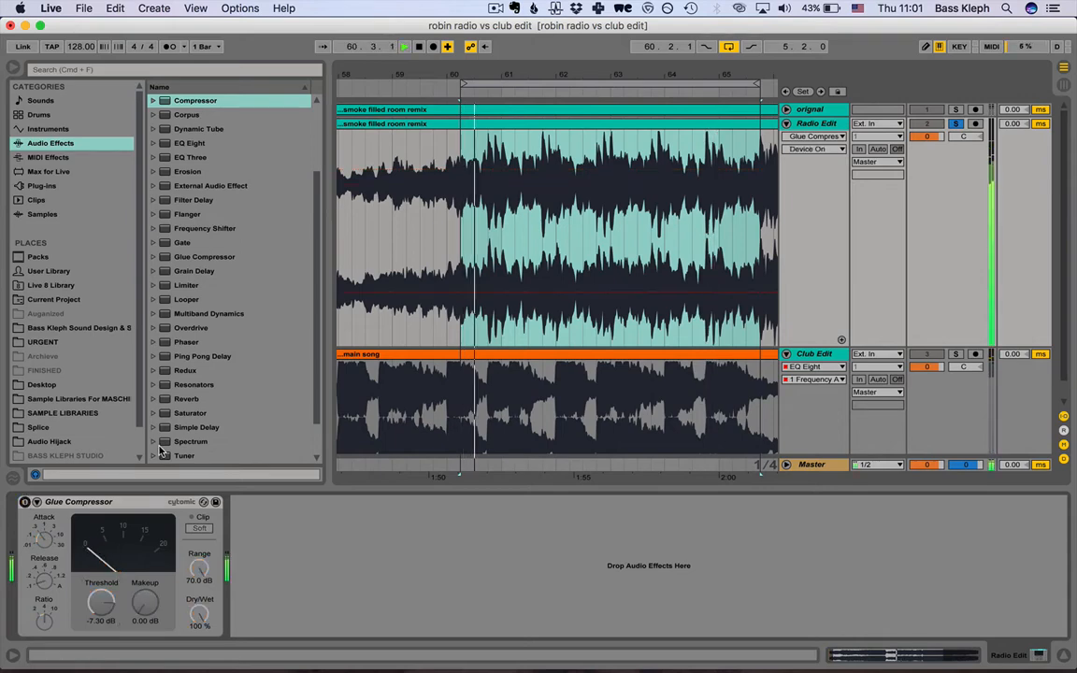
{"action": "left_click", "coordinate": [24, 502]}
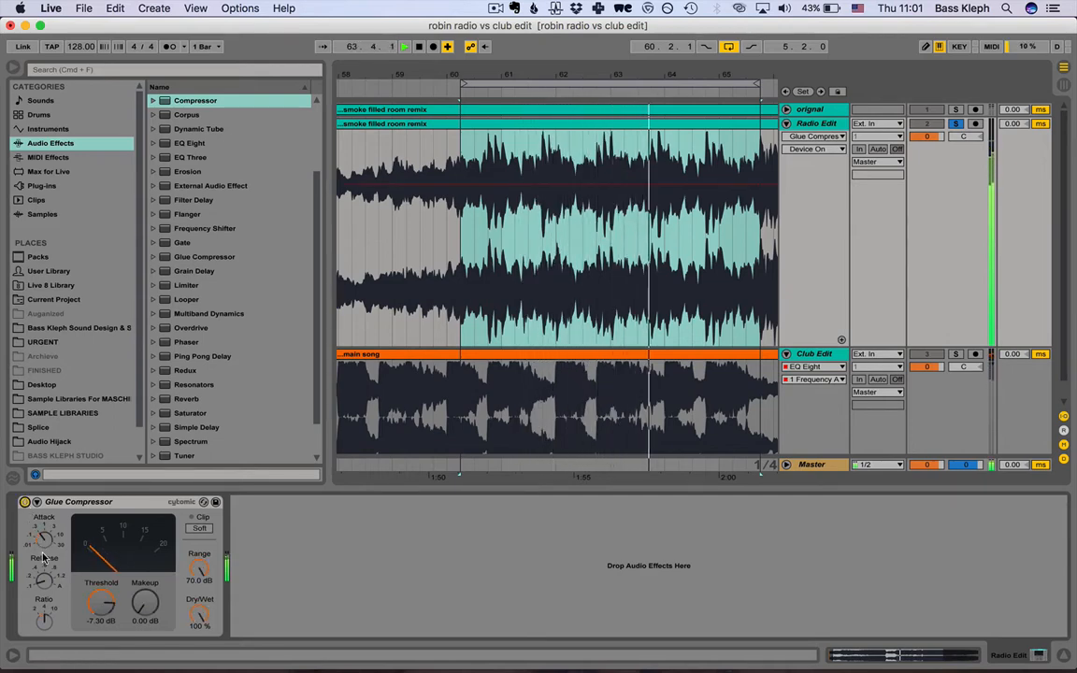
{"action": "key", "text": "space"}
{"action": "left_click", "coordinate": [135, 504]}
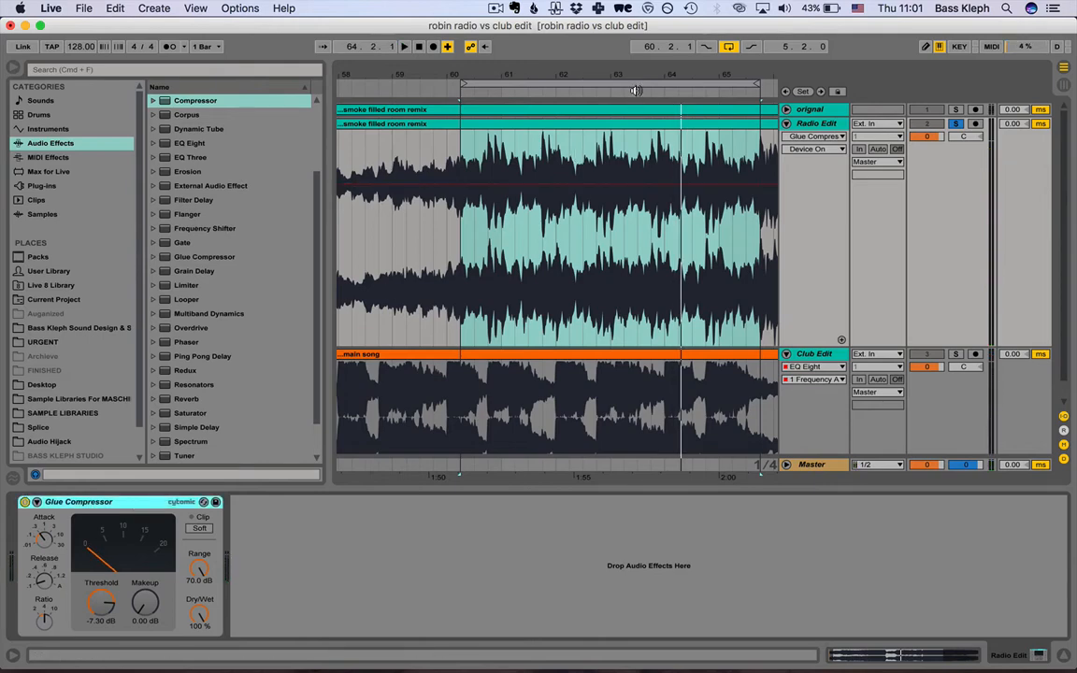
Replace the orignal, Radio Edit and Club Edit tracks with one new empty audio track and make it taller.
{"action": "left_click", "coordinate": [787, 126], "text": "alt"}
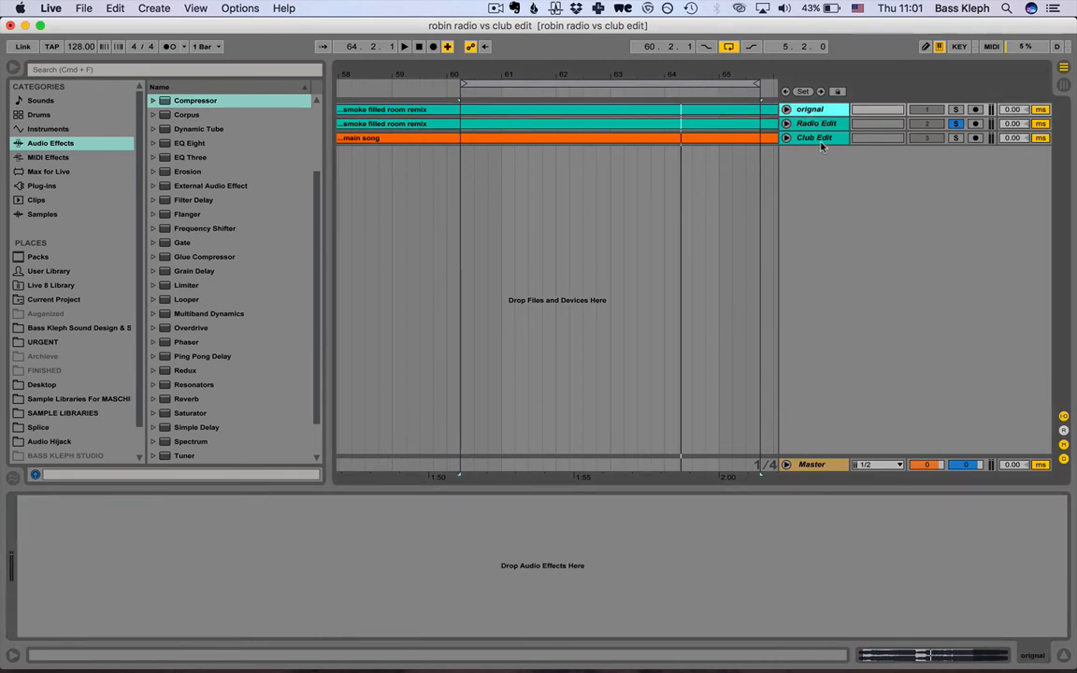
{"action": "left_click", "coordinate": [829, 139]}
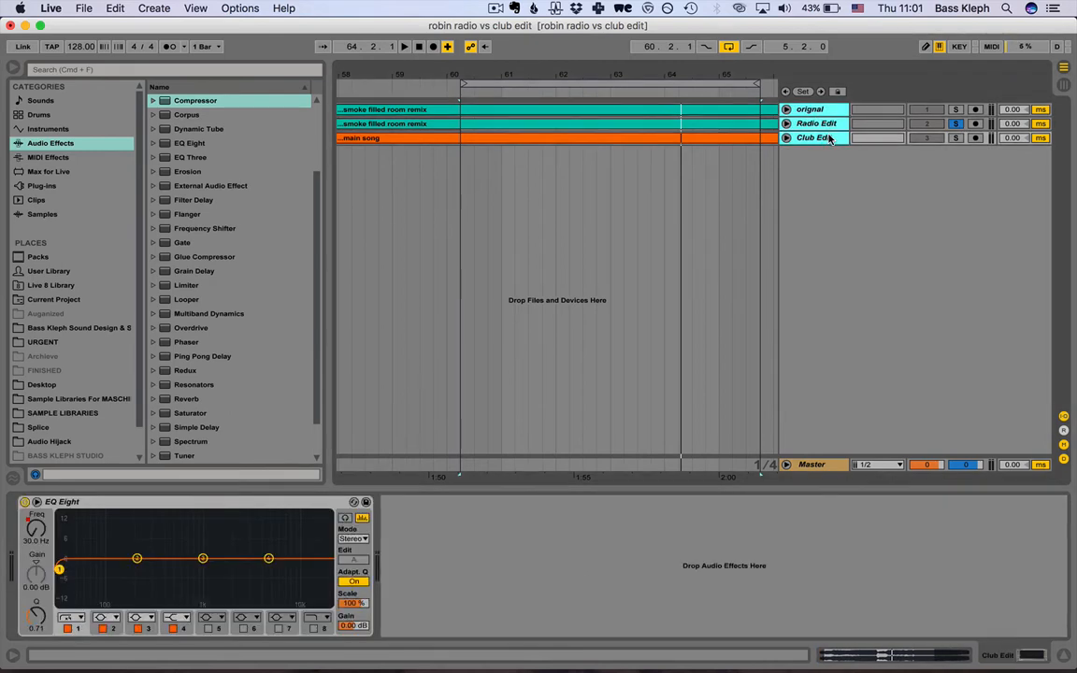
{"action": "key", "text": "super+t"}
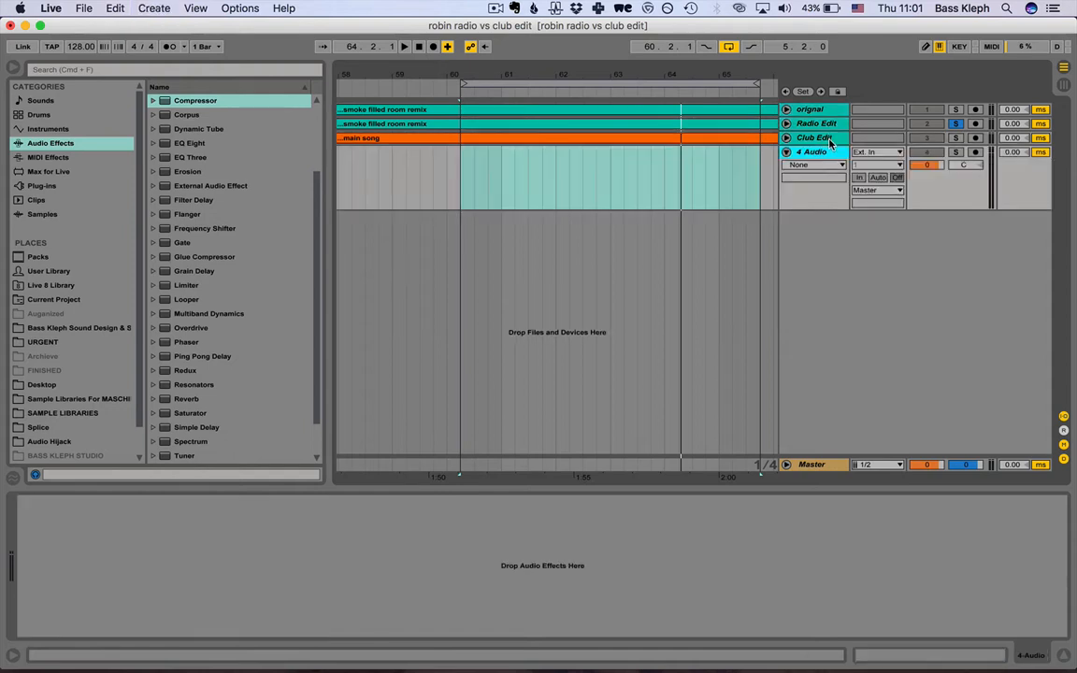
{"action": "left_click", "coordinate": [822, 109]}
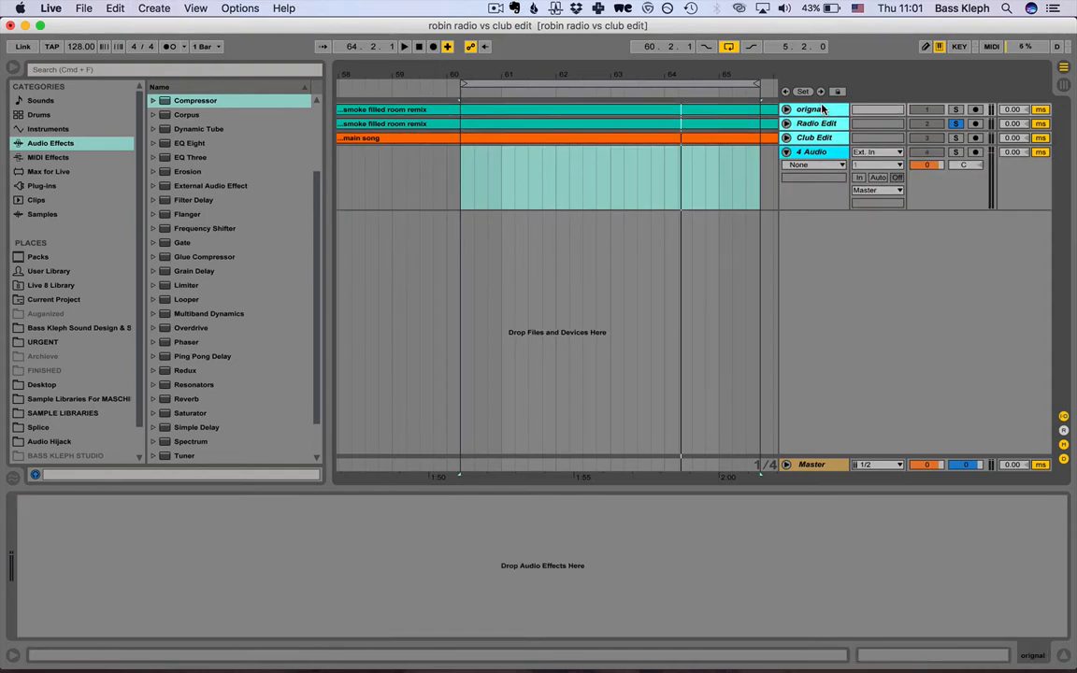
{"action": "key", "text": "Delete"}
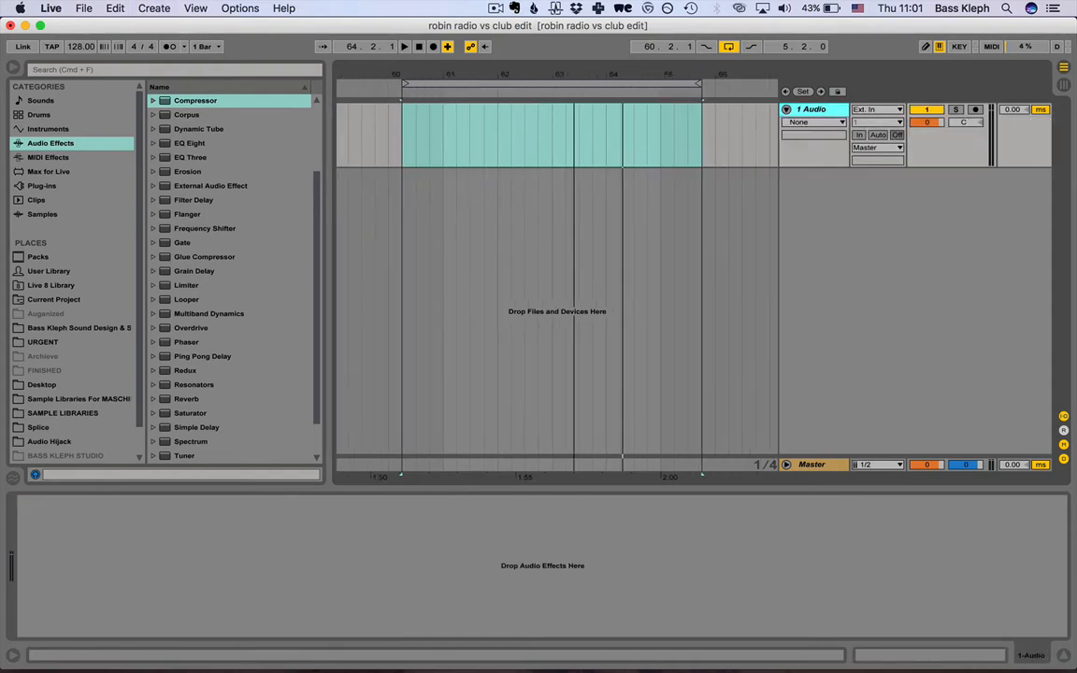
{"action": "left_click_drag", "start_coordinate": [791, 168], "coordinate": [791, 278]}
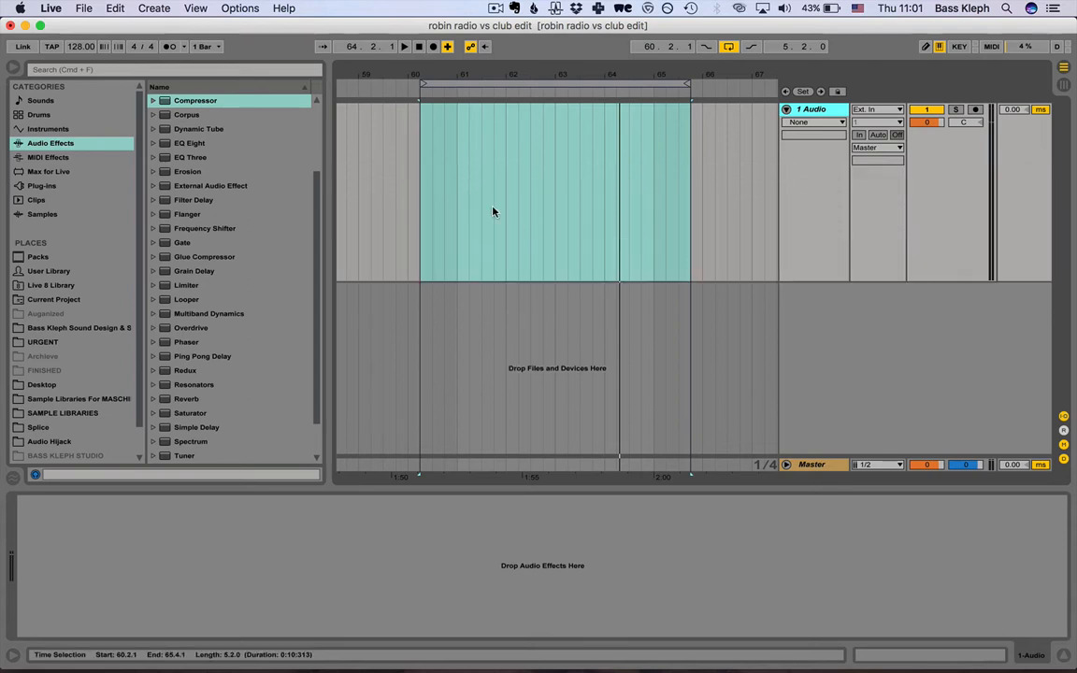
{"action": "left_click", "coordinate": [442, 184]}
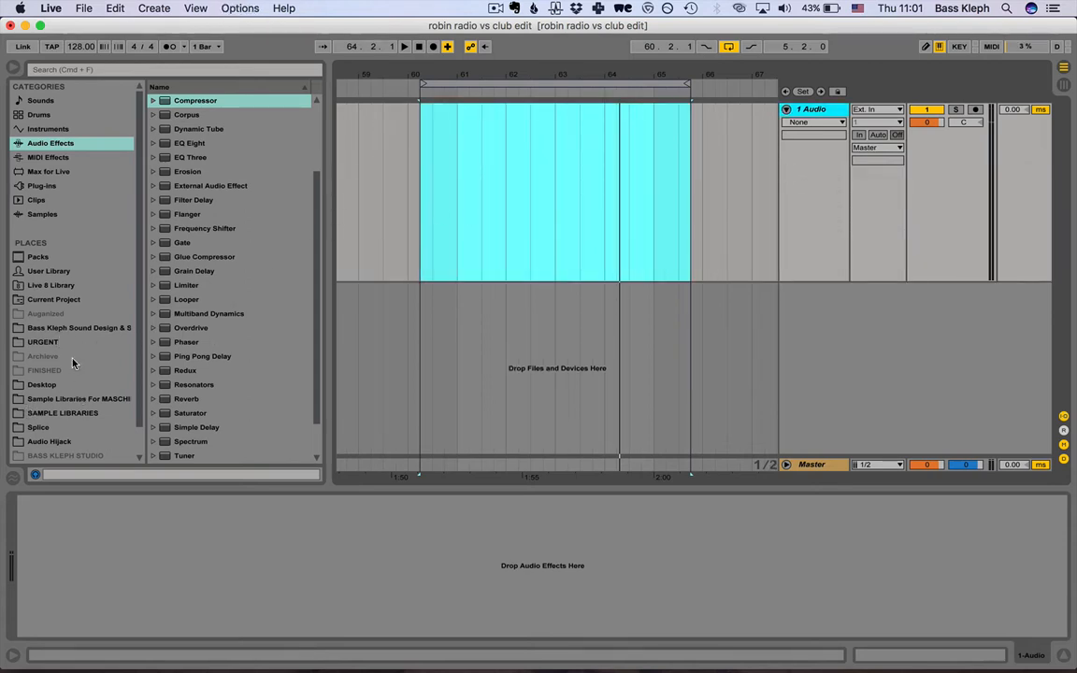
Browse the sample libraries and open the Sampled and cant sell folder inside Vox in the Sound Design folder.
{"action": "left_click", "coordinate": [61, 399]}
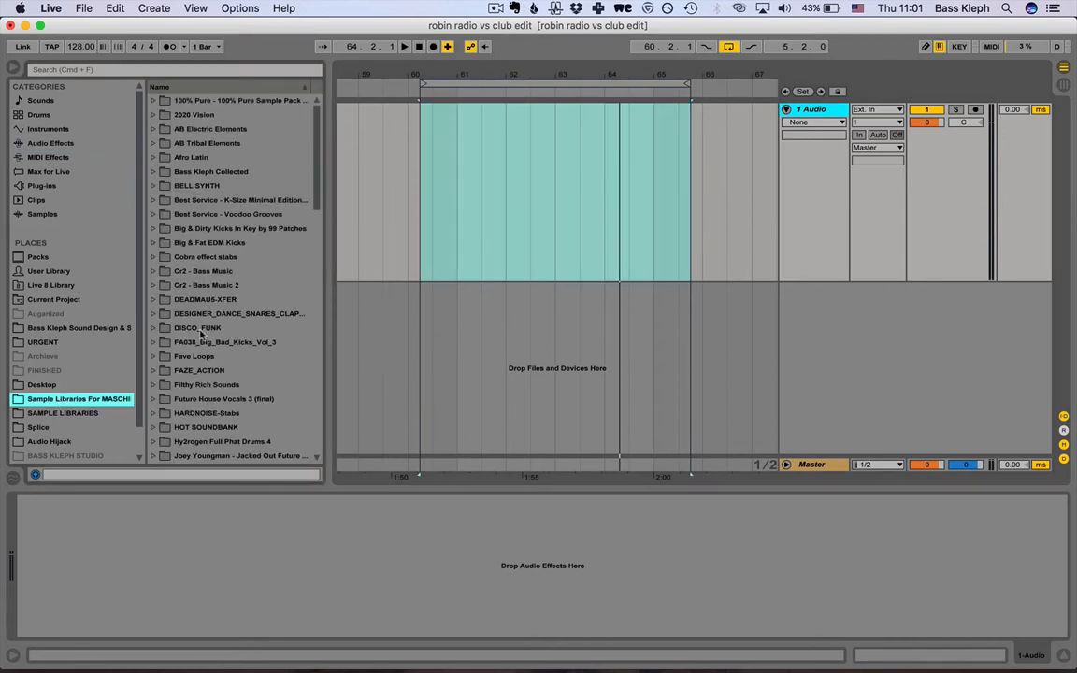
{"action": "left_click", "coordinate": [56, 328]}
{"action": "scroll", "coordinate": [56, 331], "scroll_direction": "down", "scroll_amount": 2}
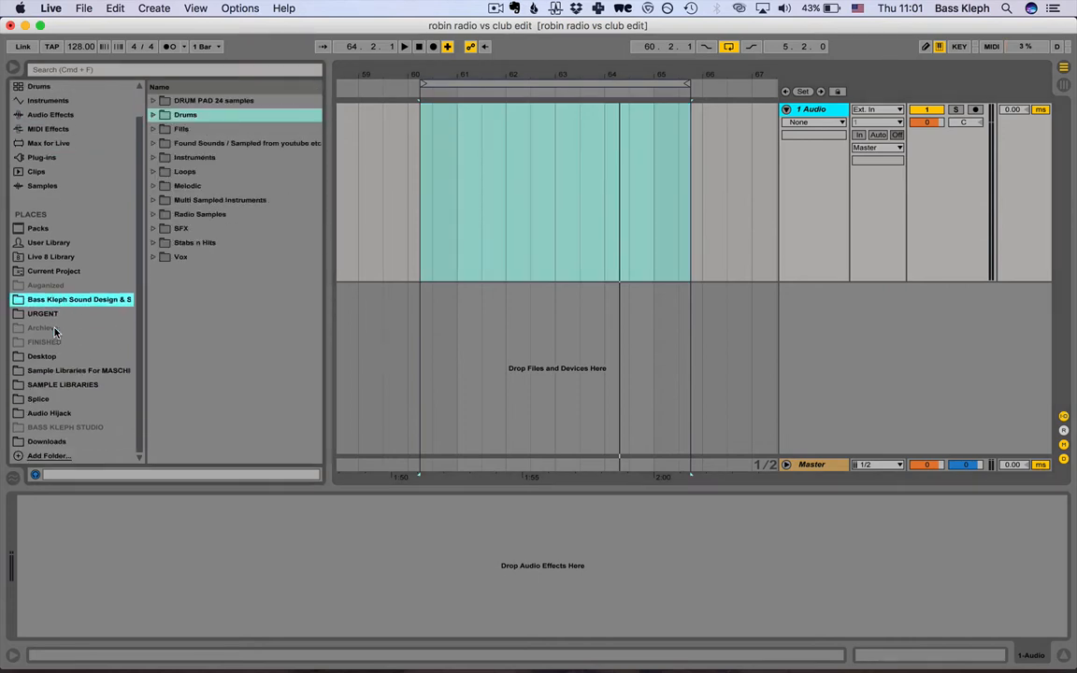
{"action": "key", "text": "super+Tab"}
{"action": "left_click", "coordinate": [155, 258]}
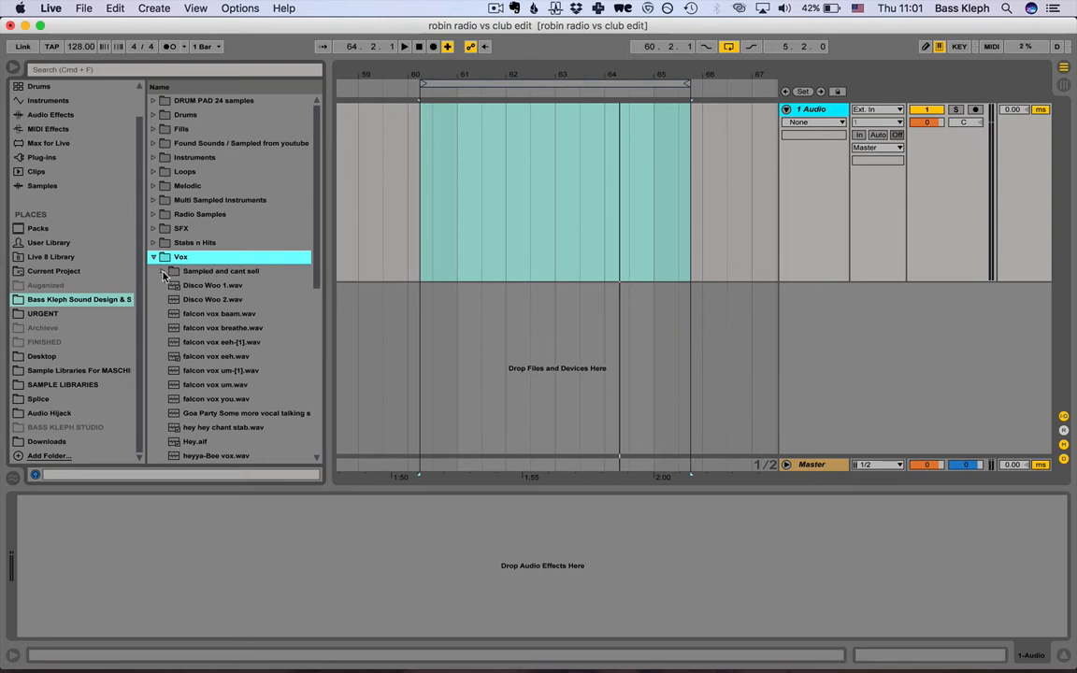
{"action": "left_click", "coordinate": [162, 272]}
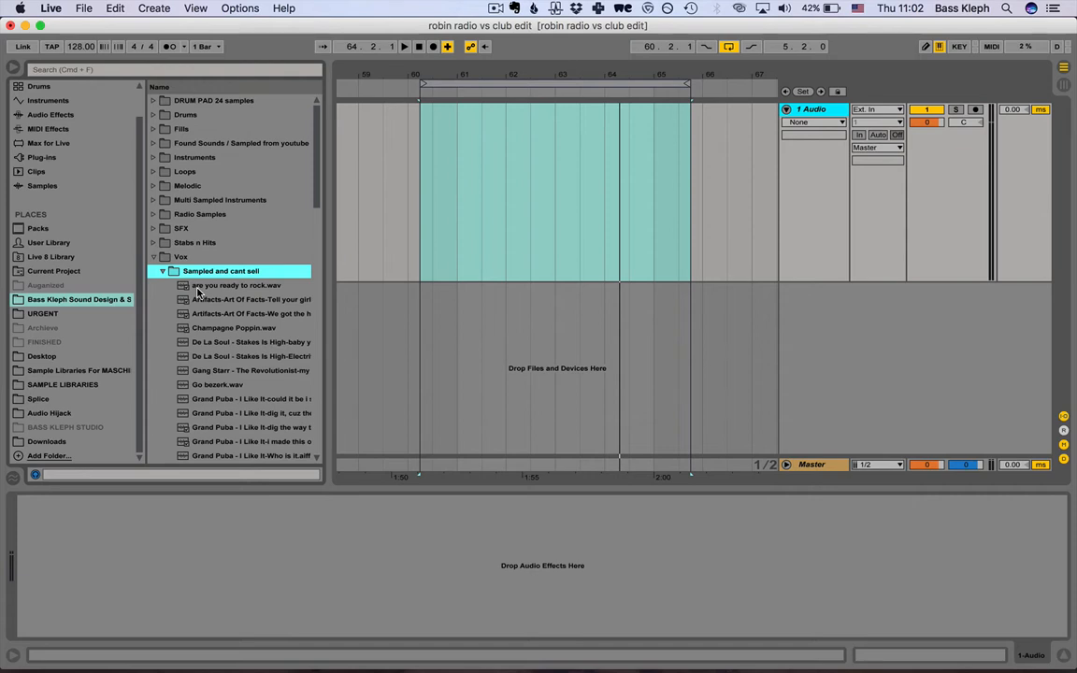
{"action": "left_click", "coordinate": [163, 271]}
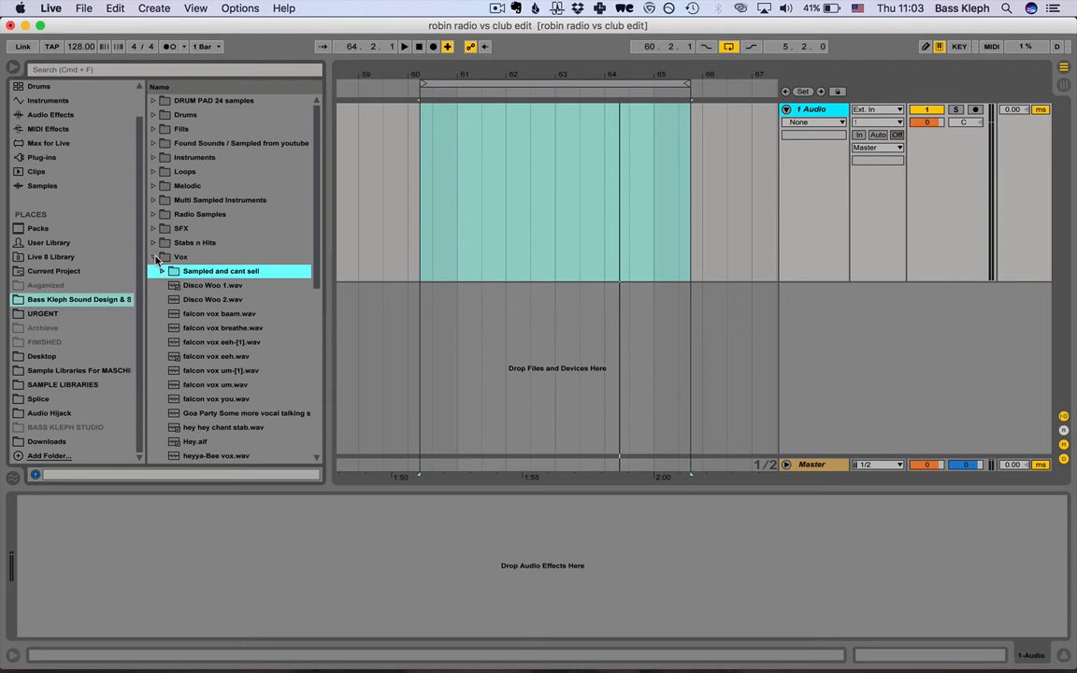
{"action": "left_click", "coordinate": [162, 272]}
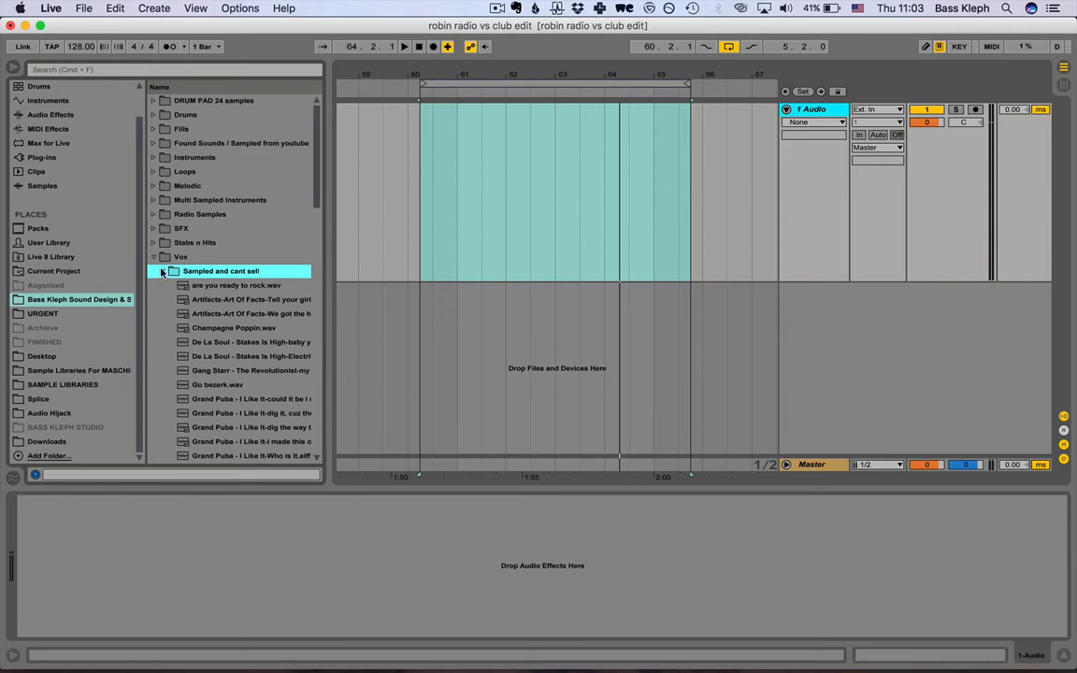
Preview the vocal samples one by one, from are you ready to rock.wav past Champagne Poppin.wav.
{"action": "left_click", "coordinate": [249, 286]}
{"action": "left_click", "coordinate": [245, 299]}
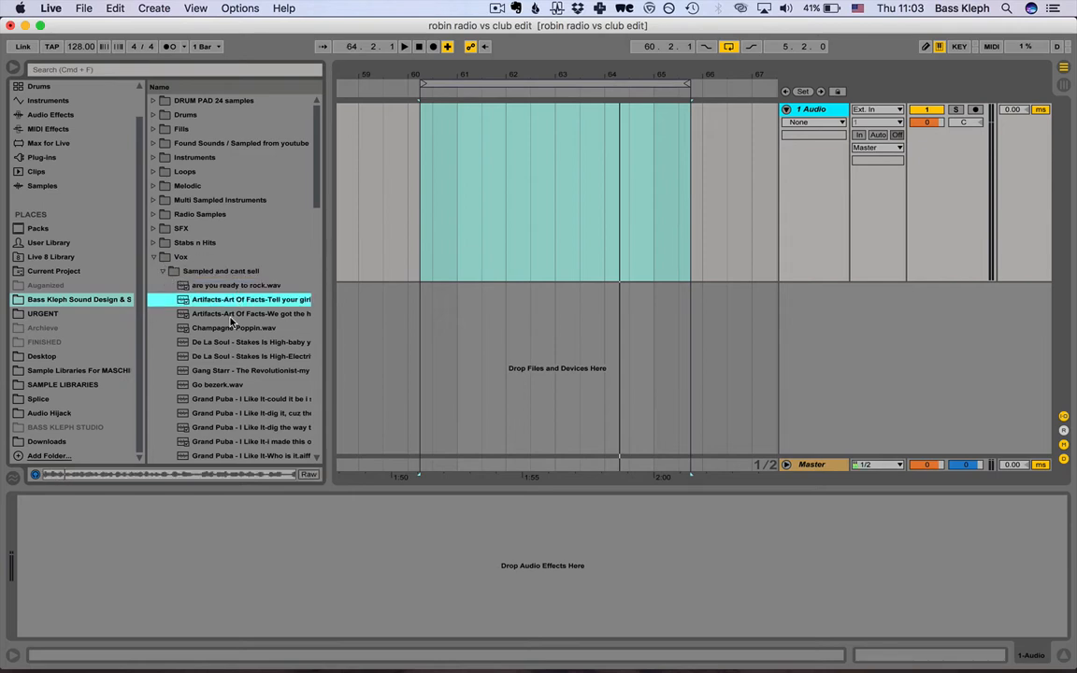
{"action": "left_click", "coordinate": [231, 316]}
{"action": "key", "text": "Down"}
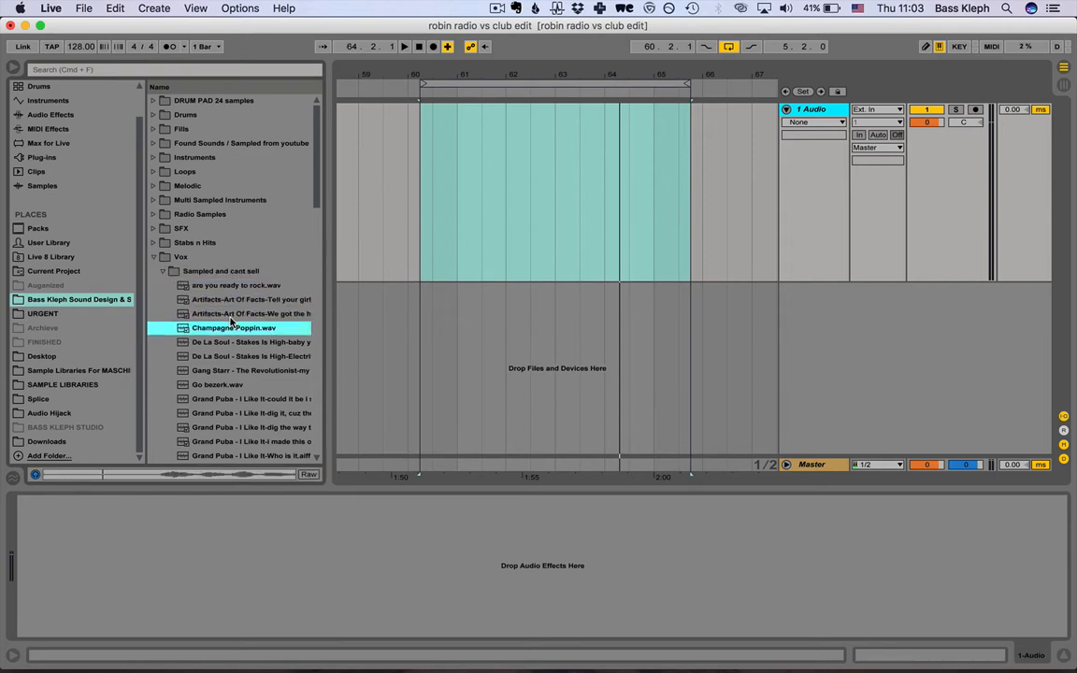
{"action": "key", "text": "Down"}
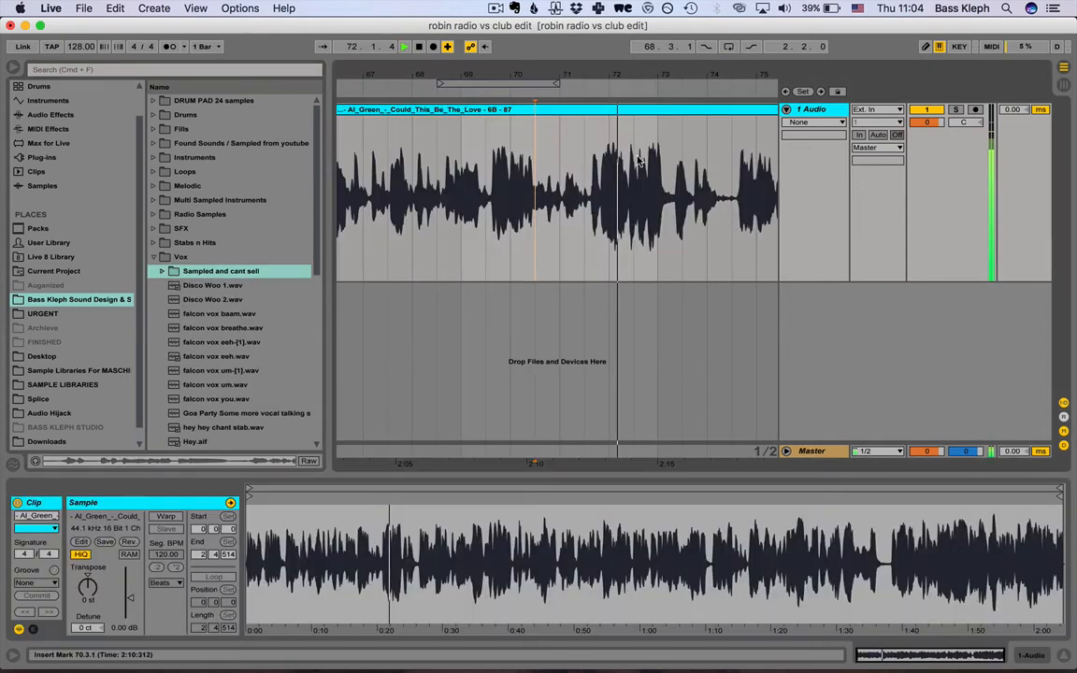
Loop the Al Green vocal clip from 70.3.1 with a length of 2.0.0 and play it.
{"action": "key", "text": "space"}
{"action": "left_click_drag", "start_coordinate": [633, 163], "coordinate": [538, 168]}
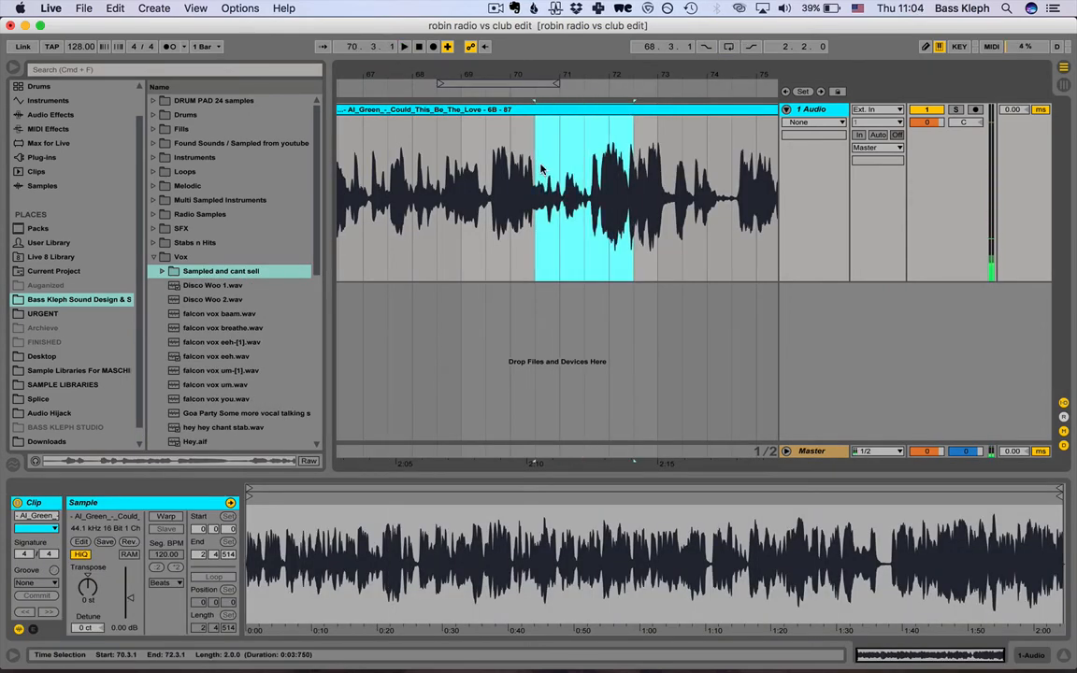
{"action": "key", "text": "super+l"}
{"action": "key", "text": "space"}
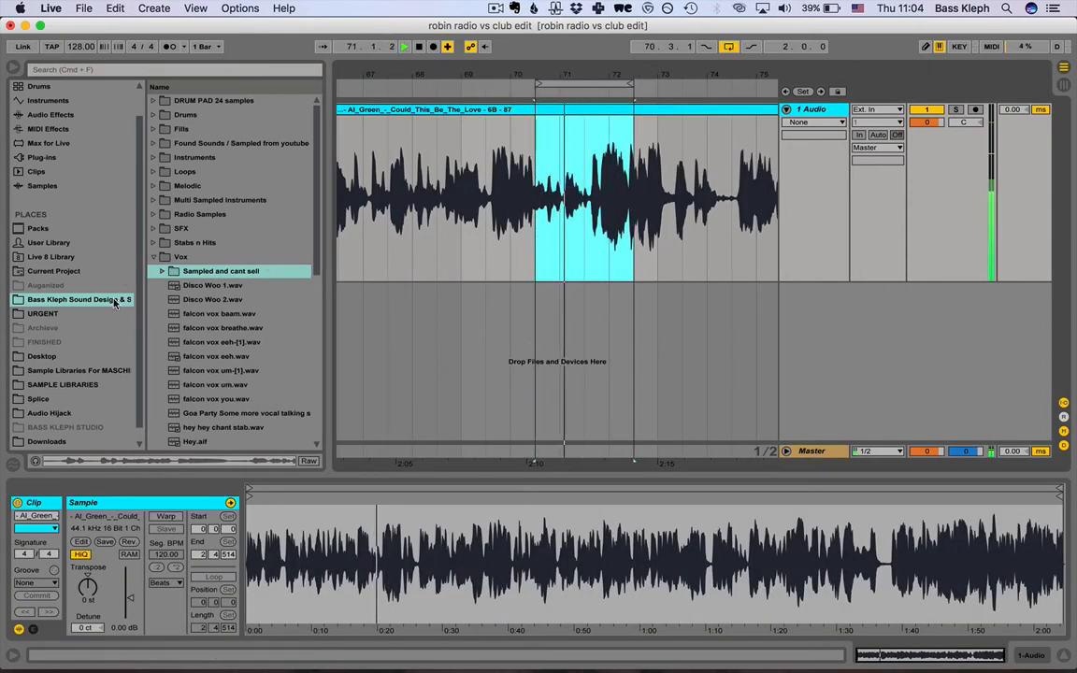
Add a Glue Compressor from the audio effects to the vocal's audio track.
{"action": "key", "text": "shift+Tab"}
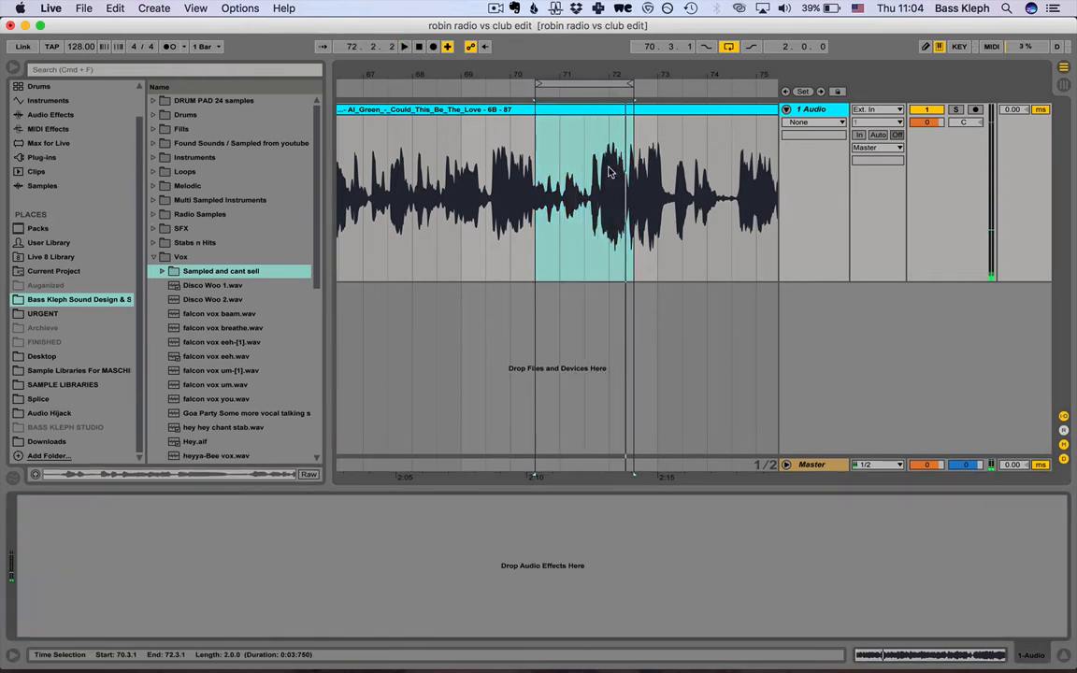
{"action": "left_click", "coordinate": [48, 115]}
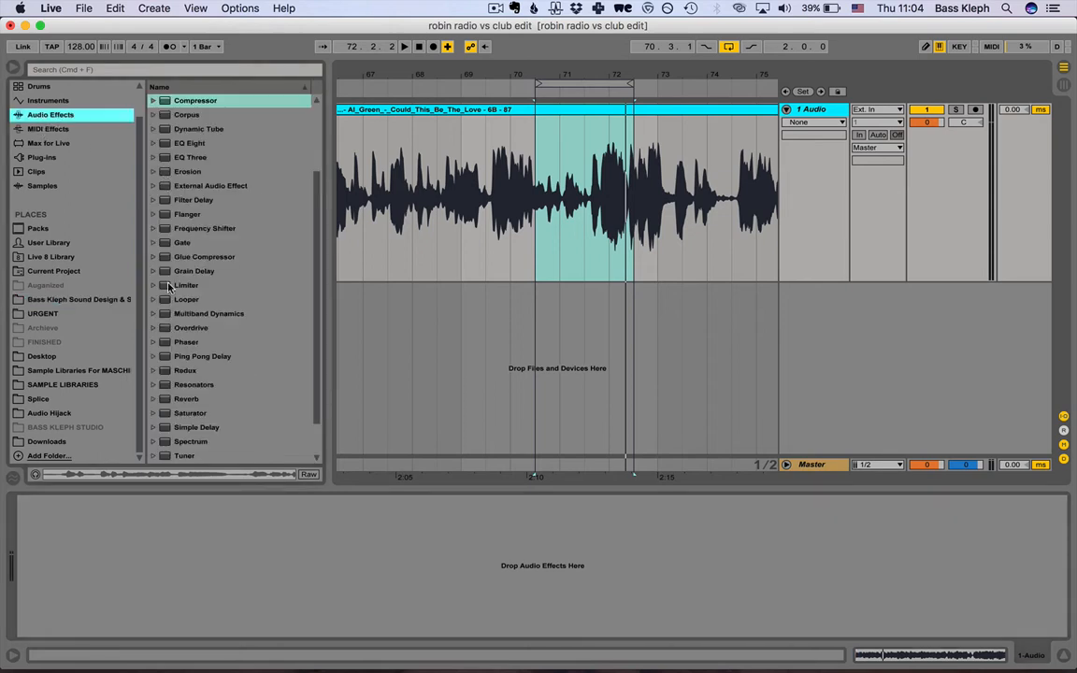
{"action": "left_click_drag", "start_coordinate": [169, 259], "coordinate": [47, 552]}
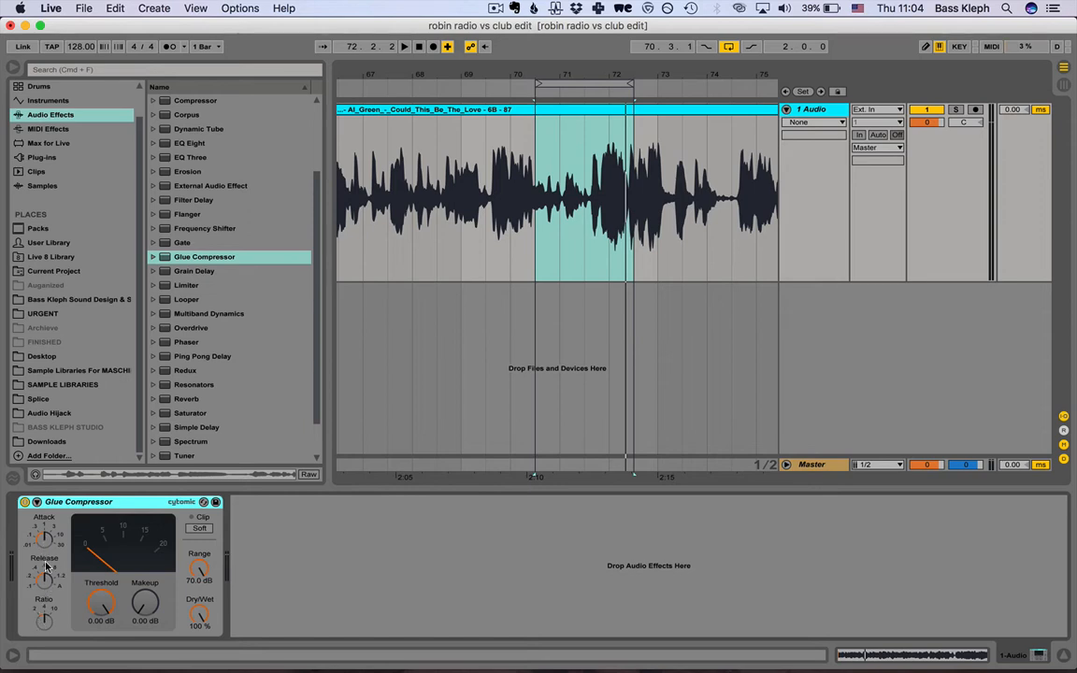
Set the Glue Compressor's ratio to 2 and lower its threshold to -8.57 dB while auditioning the looped vocal.
{"action": "left_click", "coordinate": [44, 617]}
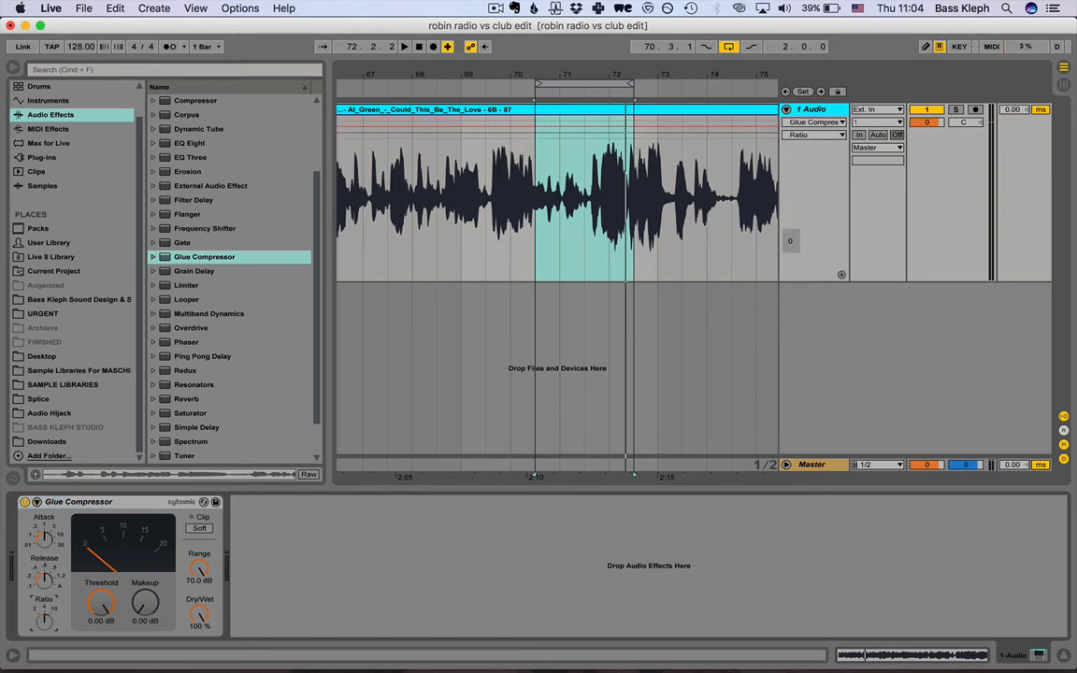
{"action": "left_click", "coordinate": [101, 603]}
{"action": "key", "text": "space"}
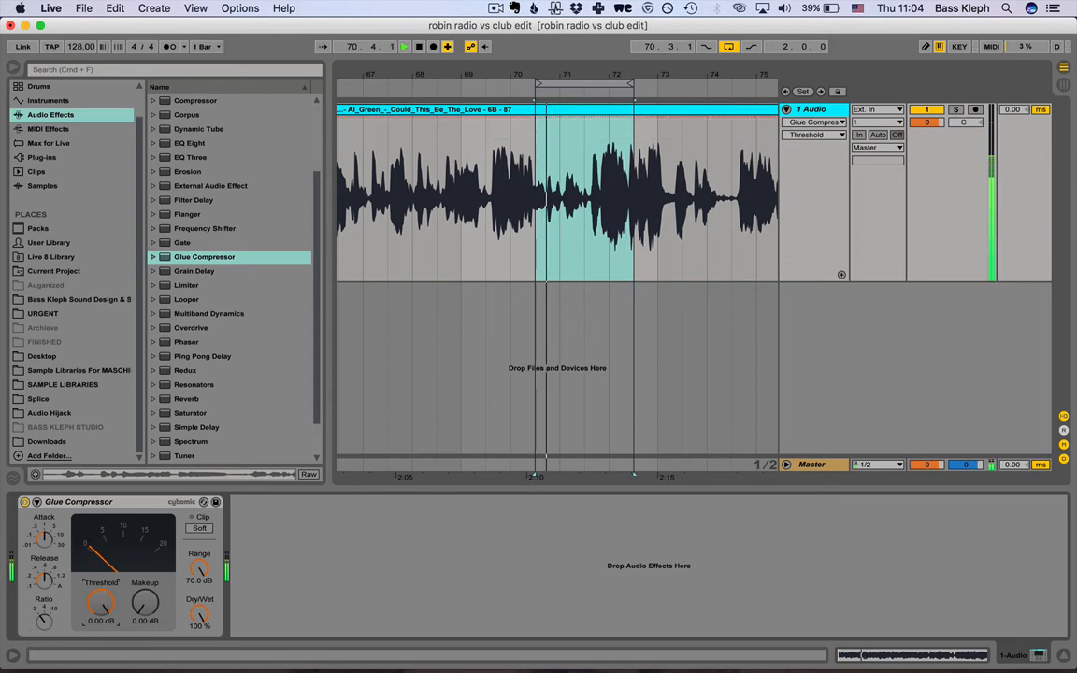
{"action": "mouse_move", "coordinate": [101, 604]}
{"action": "left_mouse_down"}
{"action": "mouse_move", "coordinate": [101, 629]}
{"action": "mouse_move", "coordinate": [99, 601]}
{"action": "left_mouse_up"}
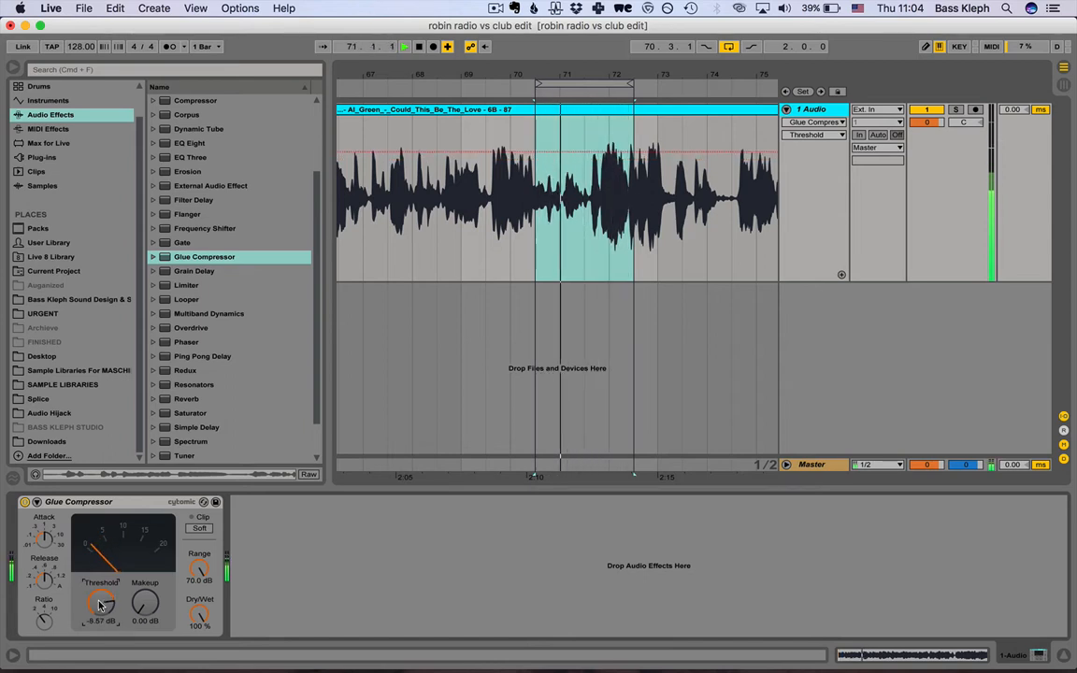
{"action": "key", "text": "space"}
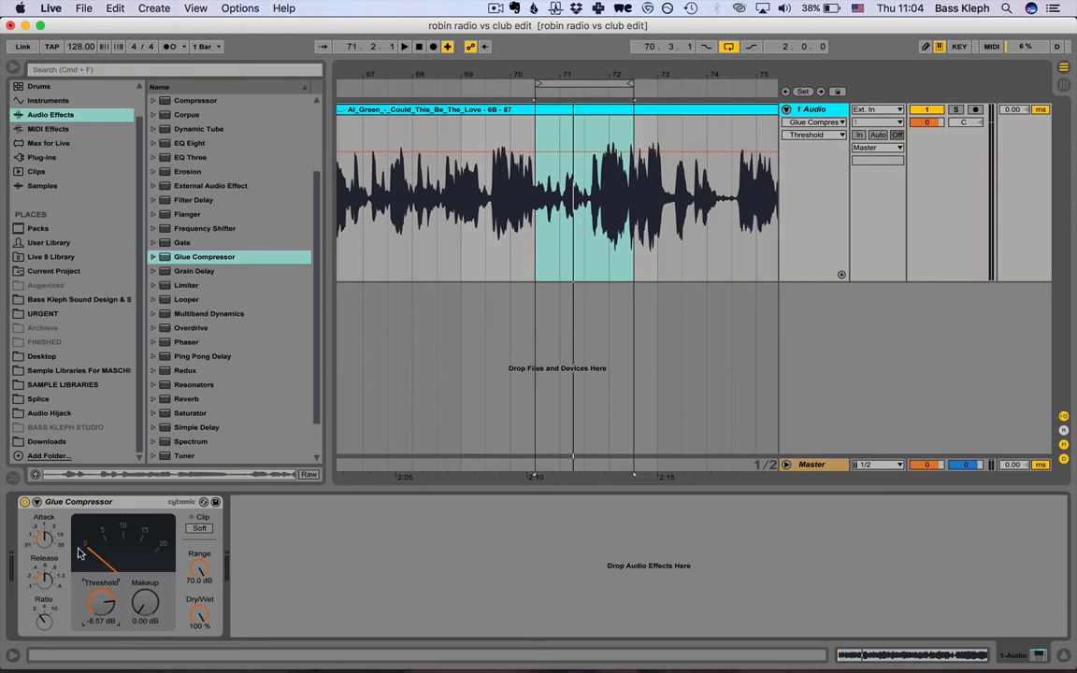
Replay the looped vocal and examine the Glue Compressor's gain reduction at the selected ratio.
{"action": "left_click", "coordinate": [43, 623]}
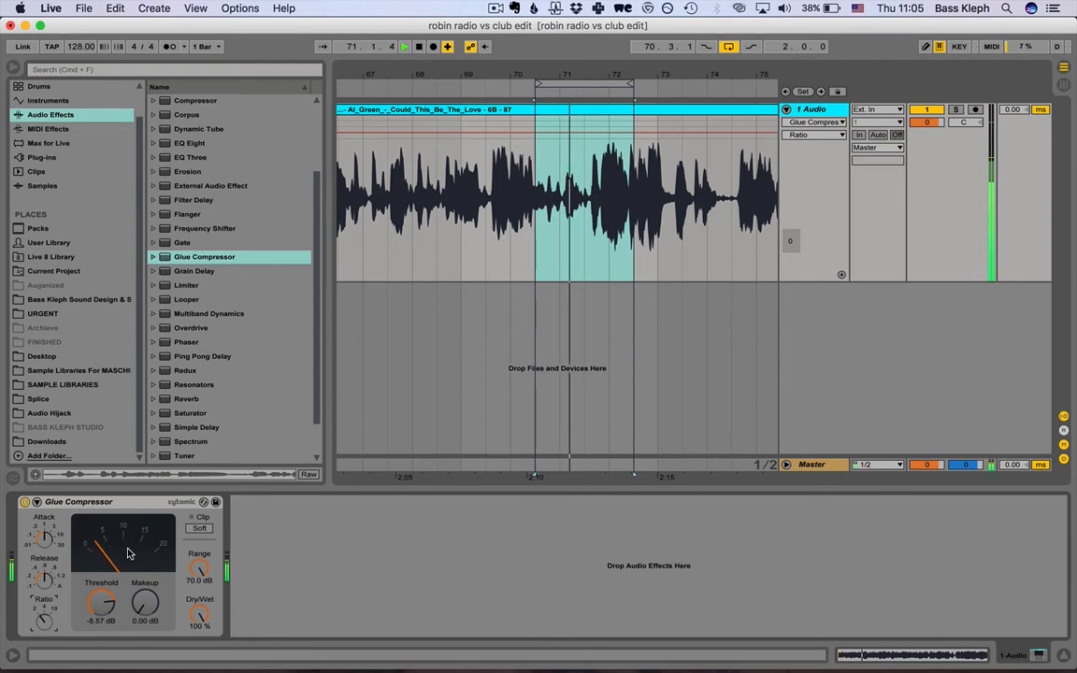
{"action": "key", "text": "space"}
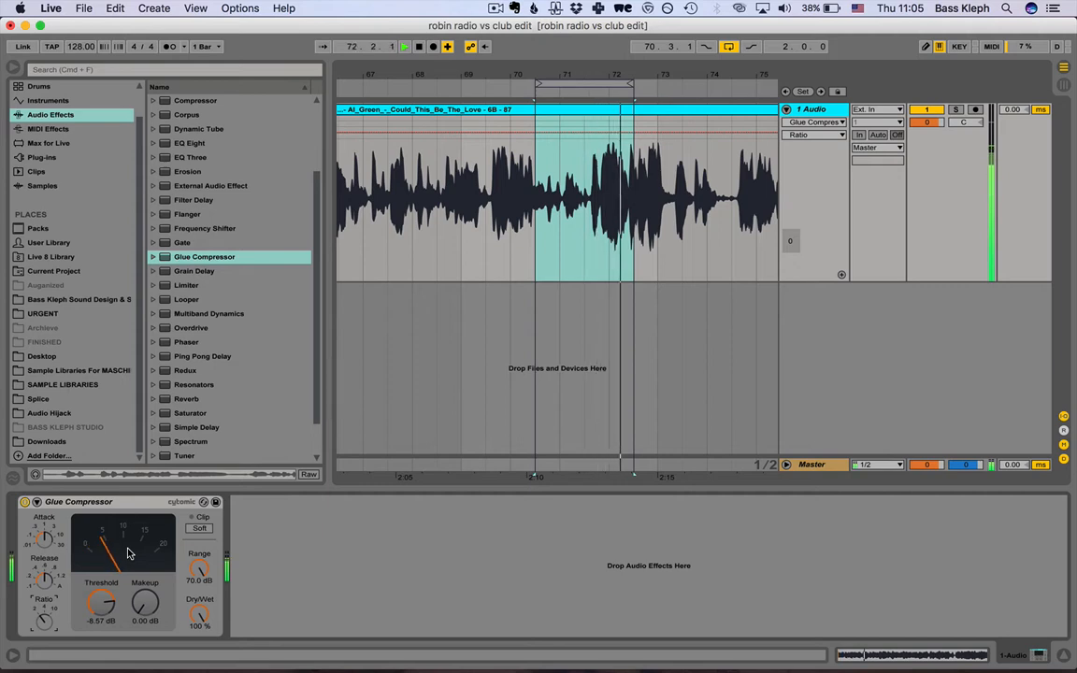
{"action": "key", "text": "space"}
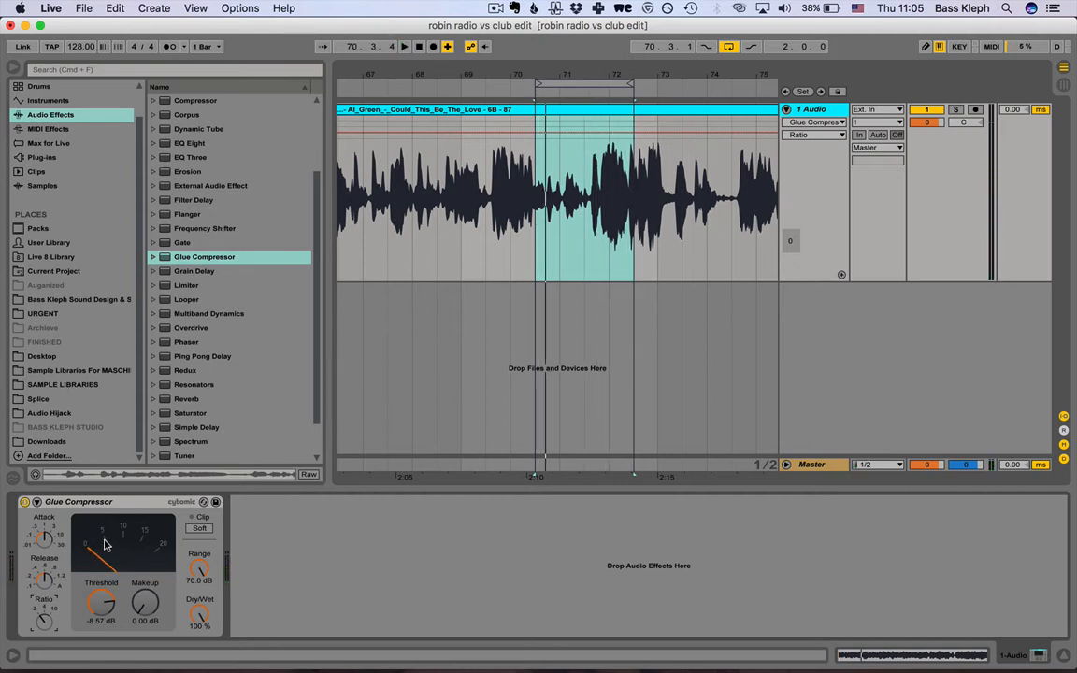
Set the Glue Compressor's makeup gain to 5 dB, and switch the device off and back on.
{"action": "left_click", "coordinate": [146, 622]}
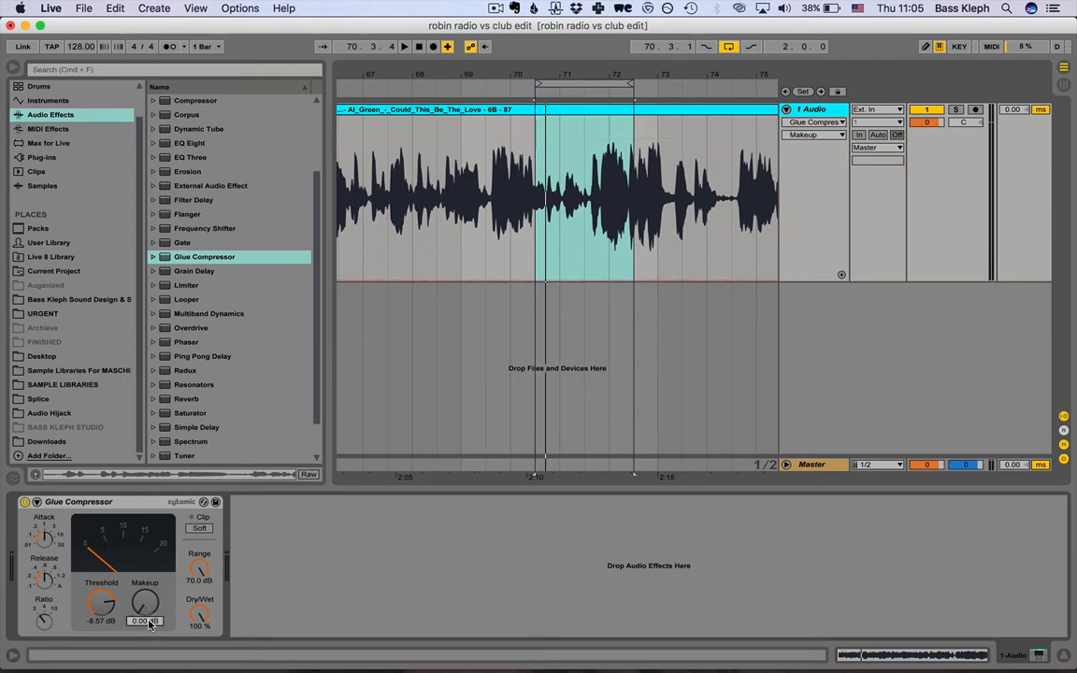
{"action": "type", "text": "5"}
{"action": "key", "text": "Return"}
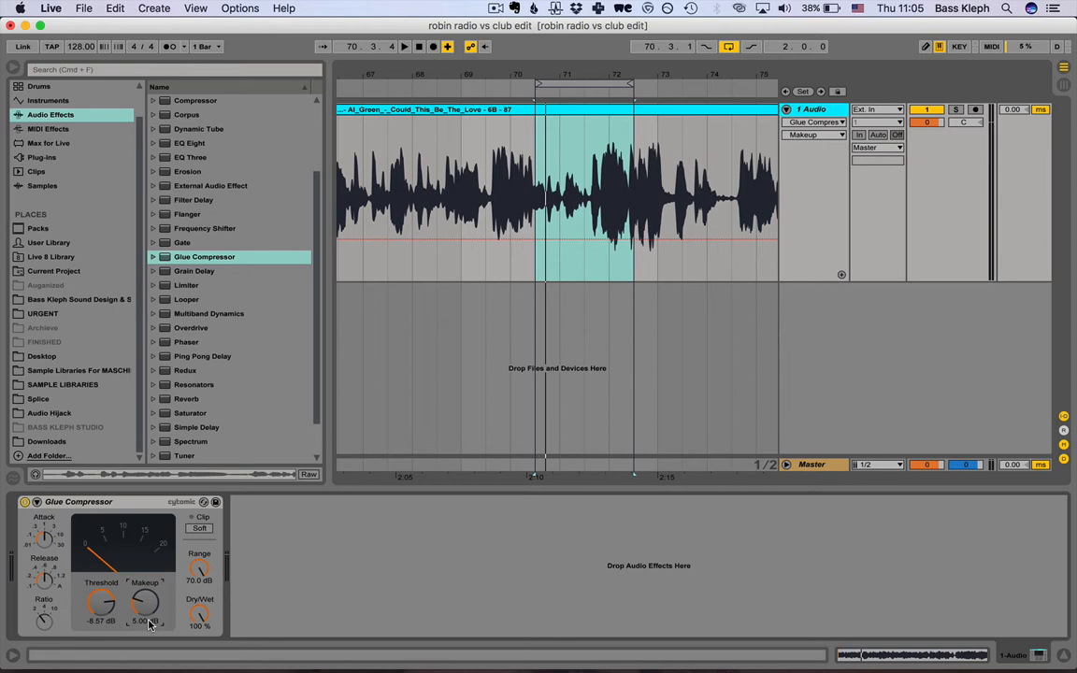
{"action": "left_click", "coordinate": [24, 503]}
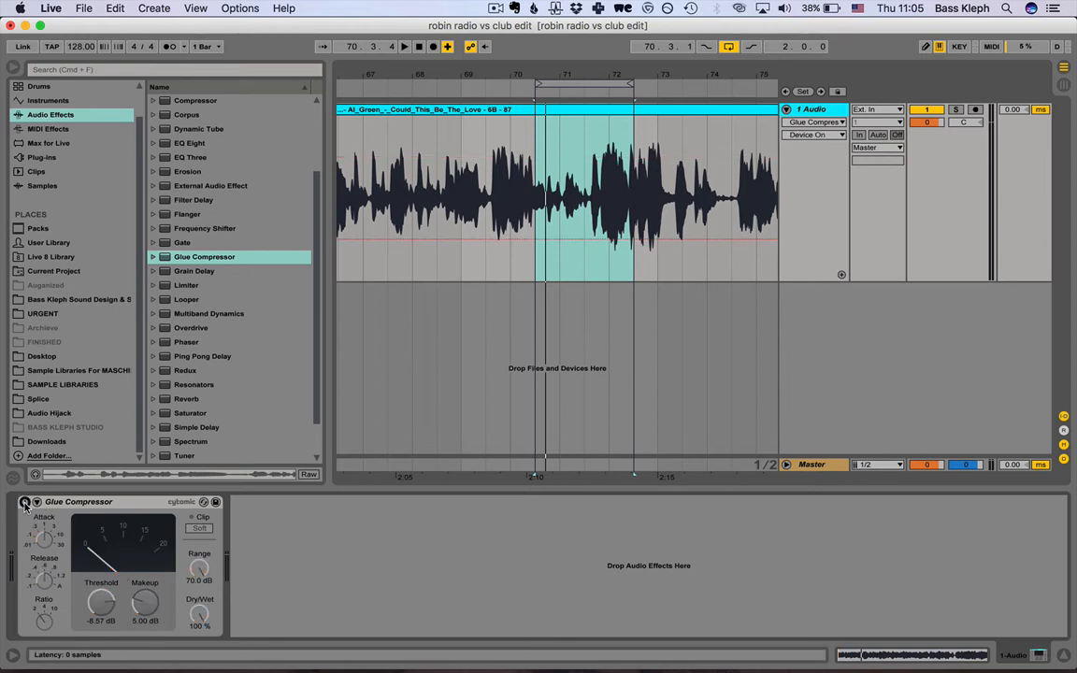
{"action": "left_click", "coordinate": [24, 503]}
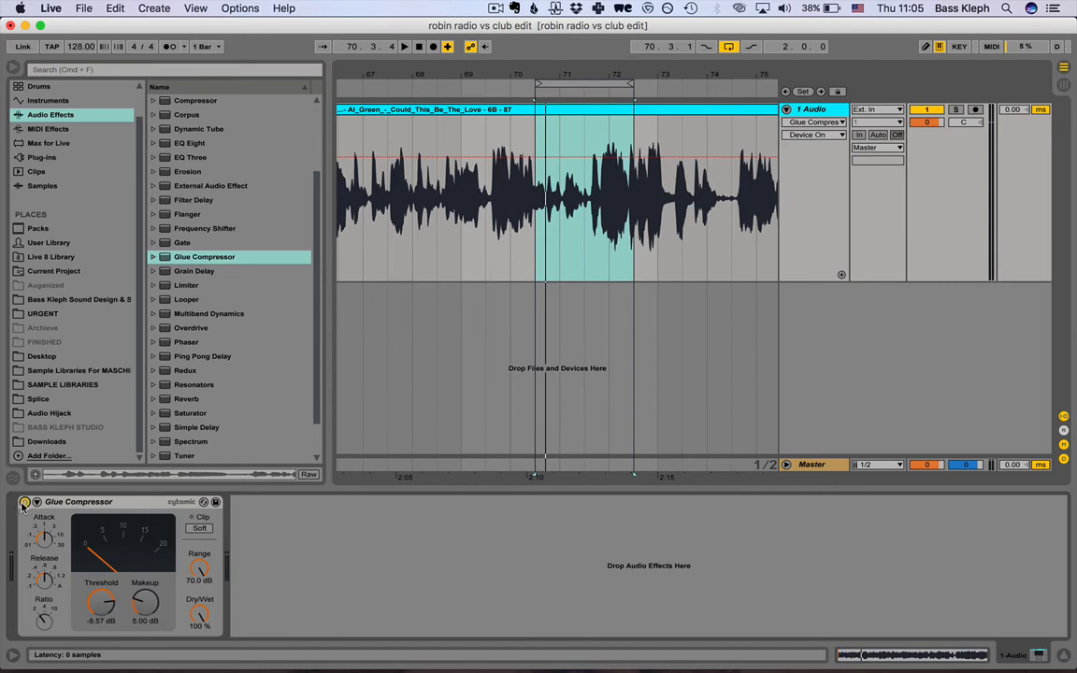
Play the looped vocal while switching the Glue Compressor on and off to compare compressed and uncompressed sound.
{"action": "left_click", "coordinate": [24, 503]}
{"action": "left_click", "coordinate": [24, 503]}
{"action": "left_click", "coordinate": [24, 503]}
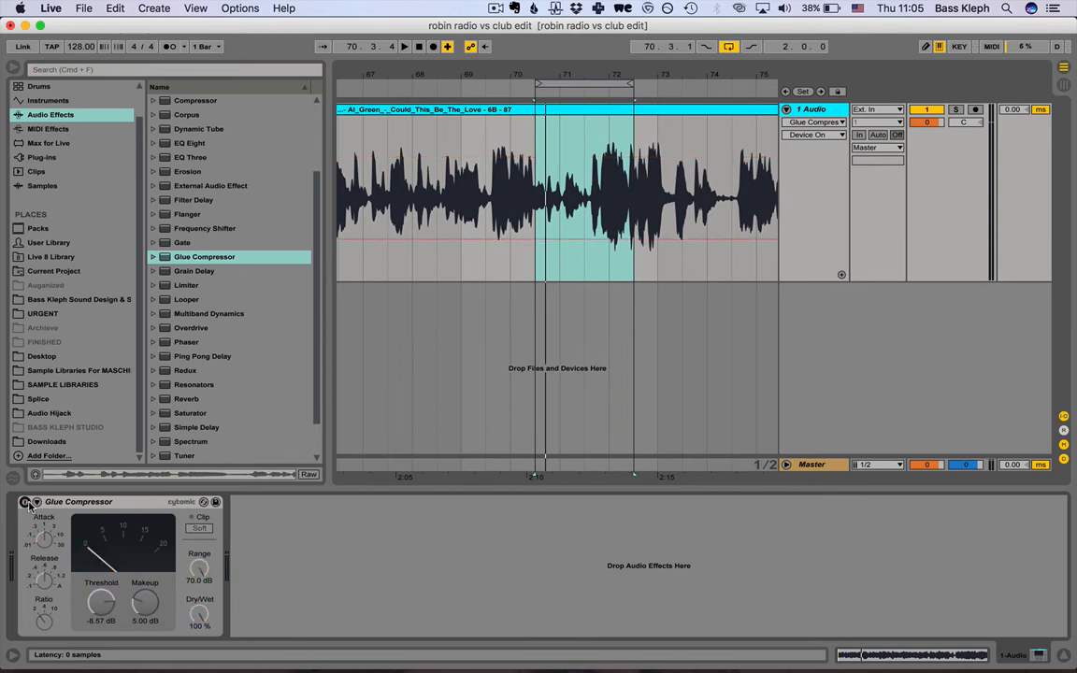
{"action": "key", "text": "space"}
{"action": "left_click", "coordinate": [24, 503]}
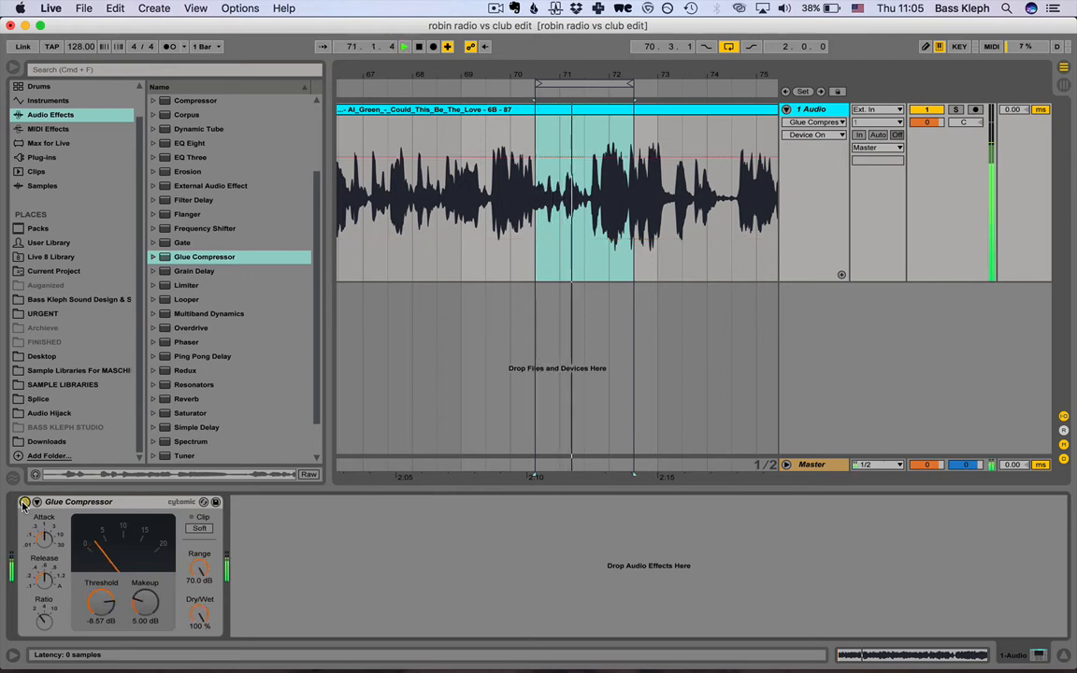
{"action": "left_click", "coordinate": [24, 503]}
{"action": "key", "text": "space"}
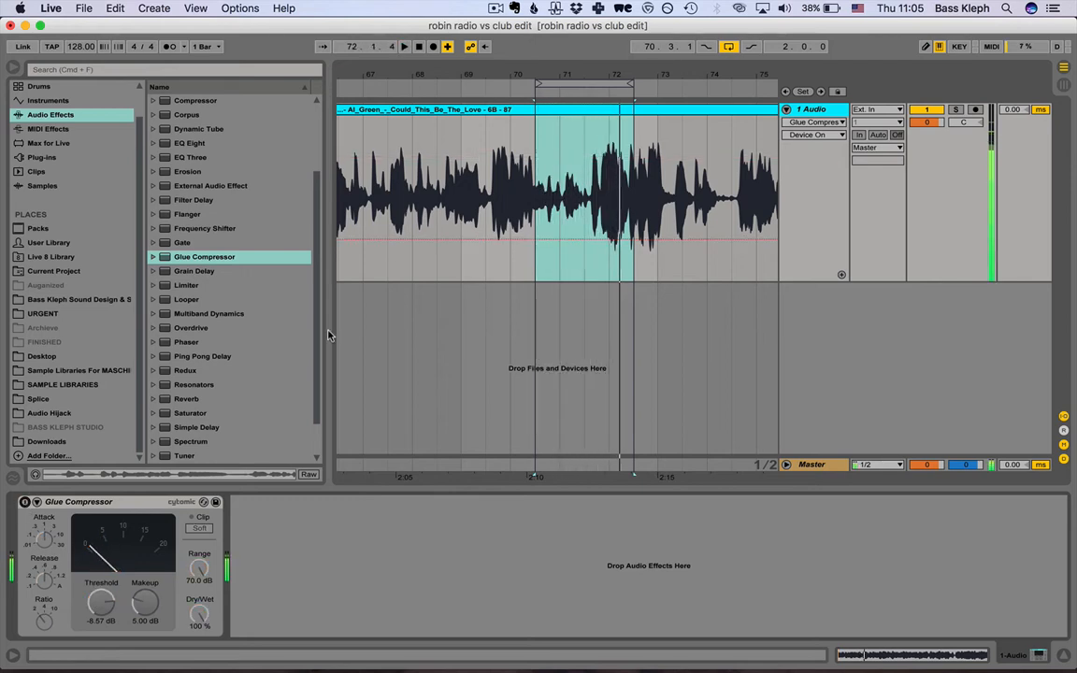
Audition the vocal repeatedly from position 71.3.1, toggling the Glue Compressor between plays to compare the louder phrase.
{"action": "left_click", "coordinate": [596, 143]}
{"action": "left_click", "coordinate": [585, 144]}
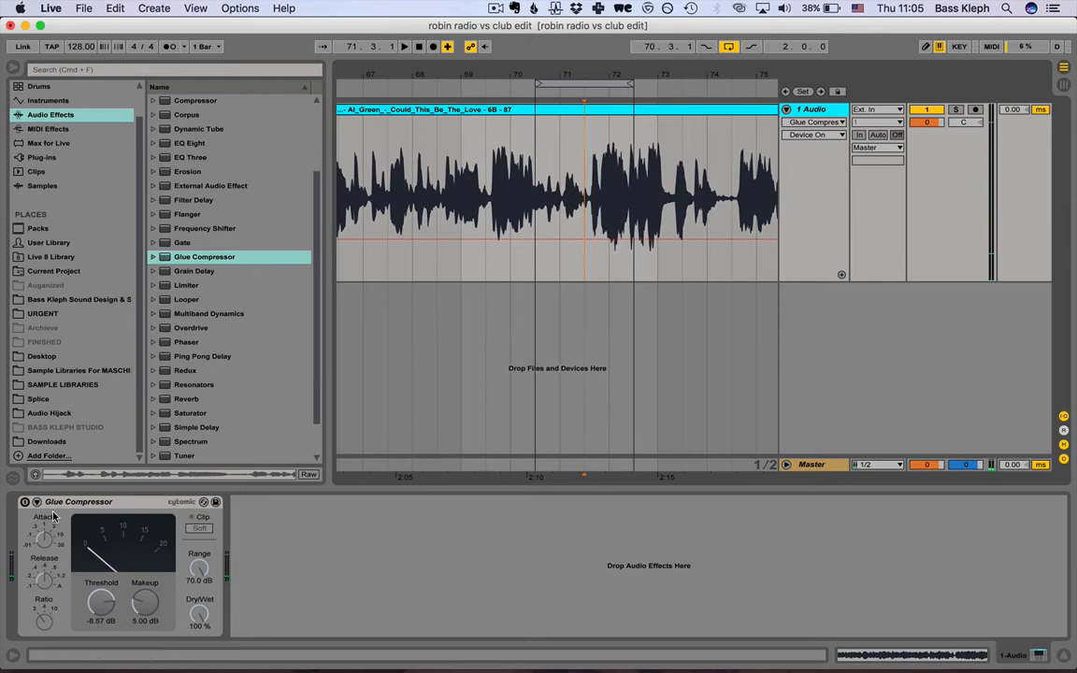
{"action": "key", "text": "space"}
{"action": "left_click", "coordinate": [25, 503]}
{"action": "key", "text": "space"}
{"action": "key", "text": "space"}
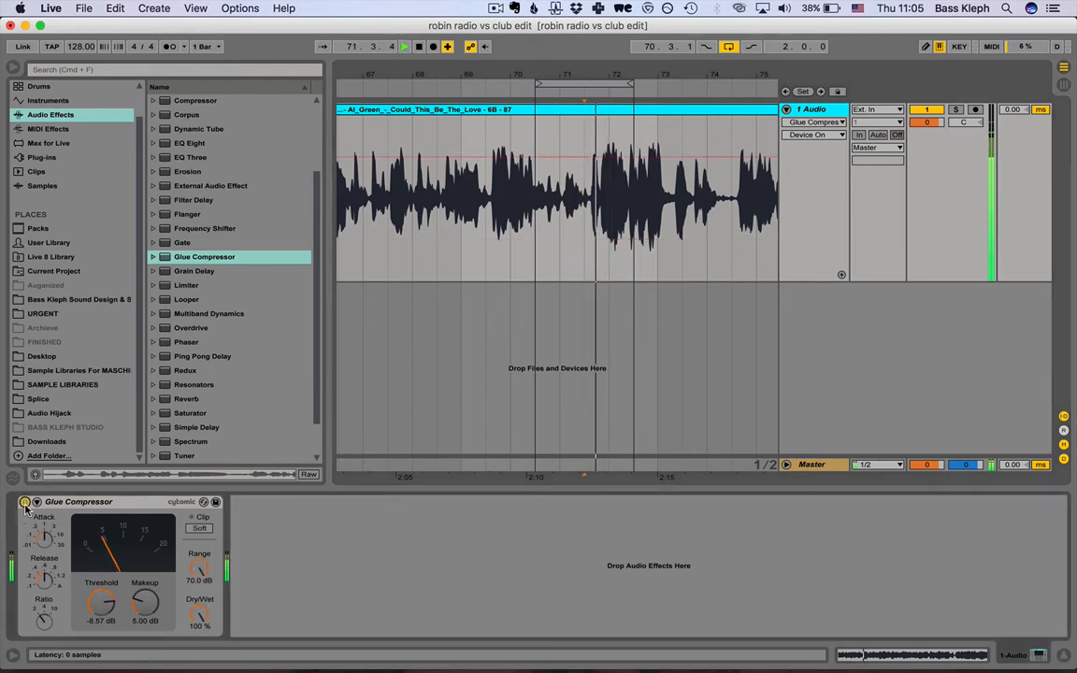
{"action": "left_click", "coordinate": [25, 503]}
{"action": "key", "text": "space"}
{"action": "key", "text": "space"}
{"action": "left_click", "coordinate": [25, 503]}
{"action": "key", "text": "space"}
{"action": "key", "text": "space"}
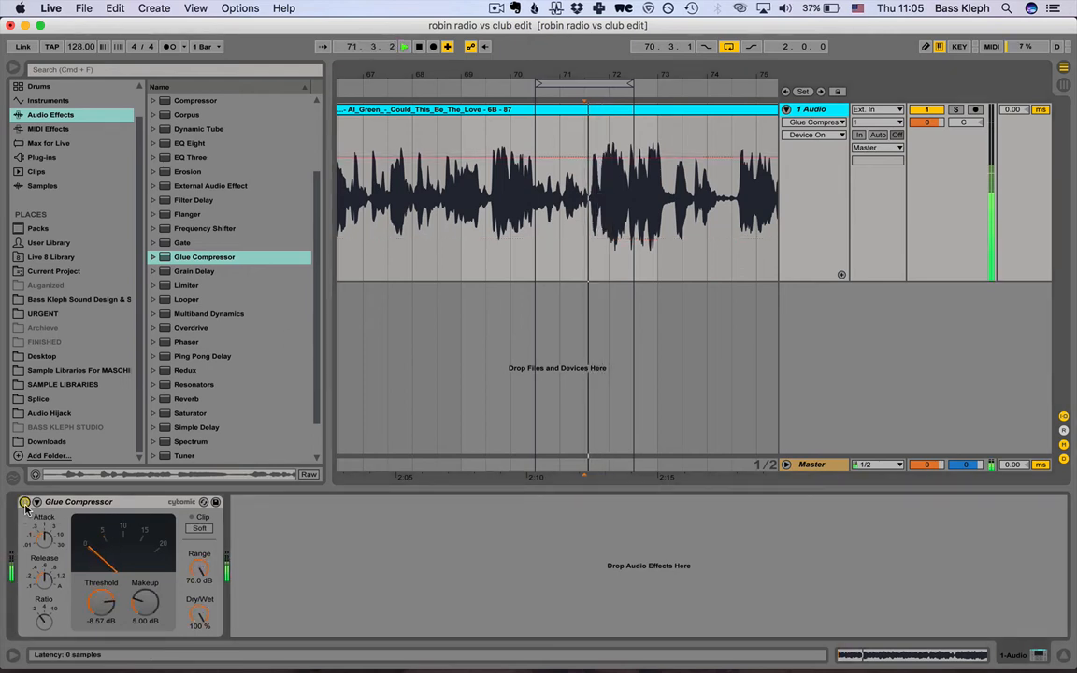
Set the Glue Compressor's makeup gain to 4.50 dB during playback, and stop playback.
{"action": "key", "text": "space"}
{"action": "key", "text": "space"}
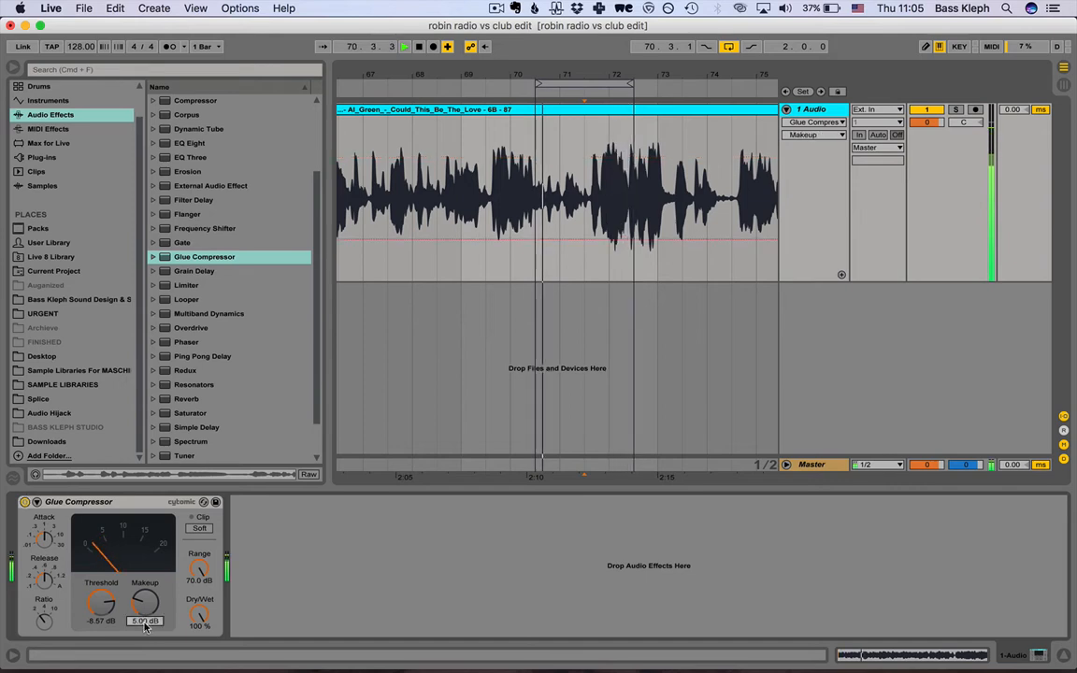
{"action": "left_click_drag", "start_coordinate": [145, 625], "coordinate": [145, 628]}
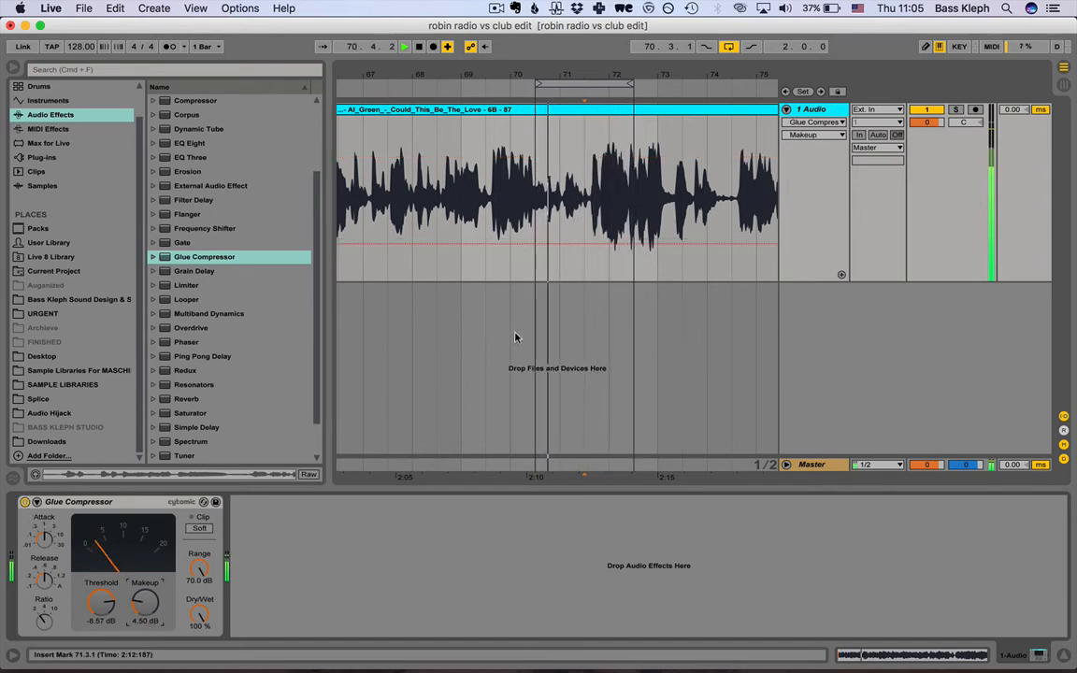
{"action": "key", "text": "space"}
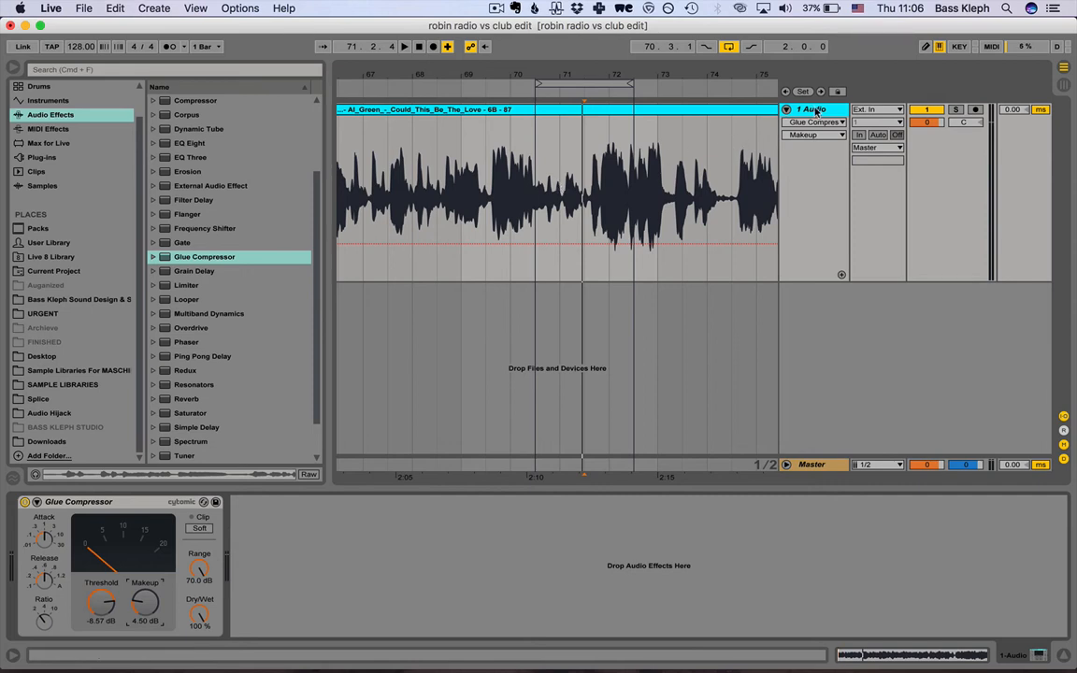
Insert a second audio track, enlarge its height, and set its input to Resampling.
{"action": "key", "text": "super+t"}
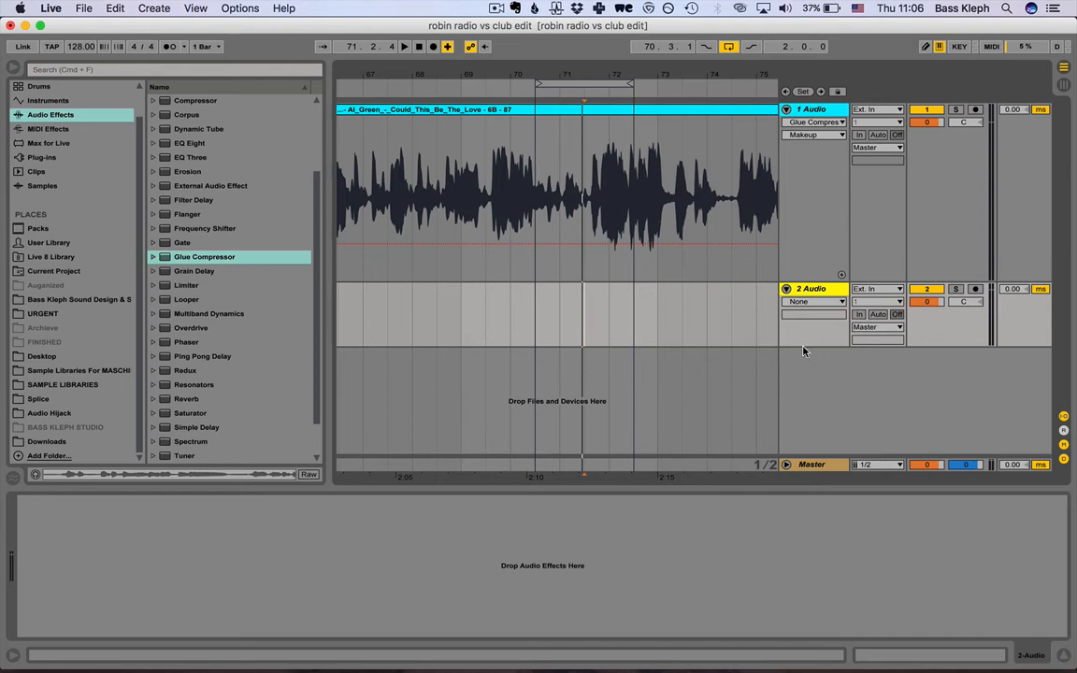
{"action": "left_click_drag", "start_coordinate": [804, 347], "coordinate": [806, 402]}
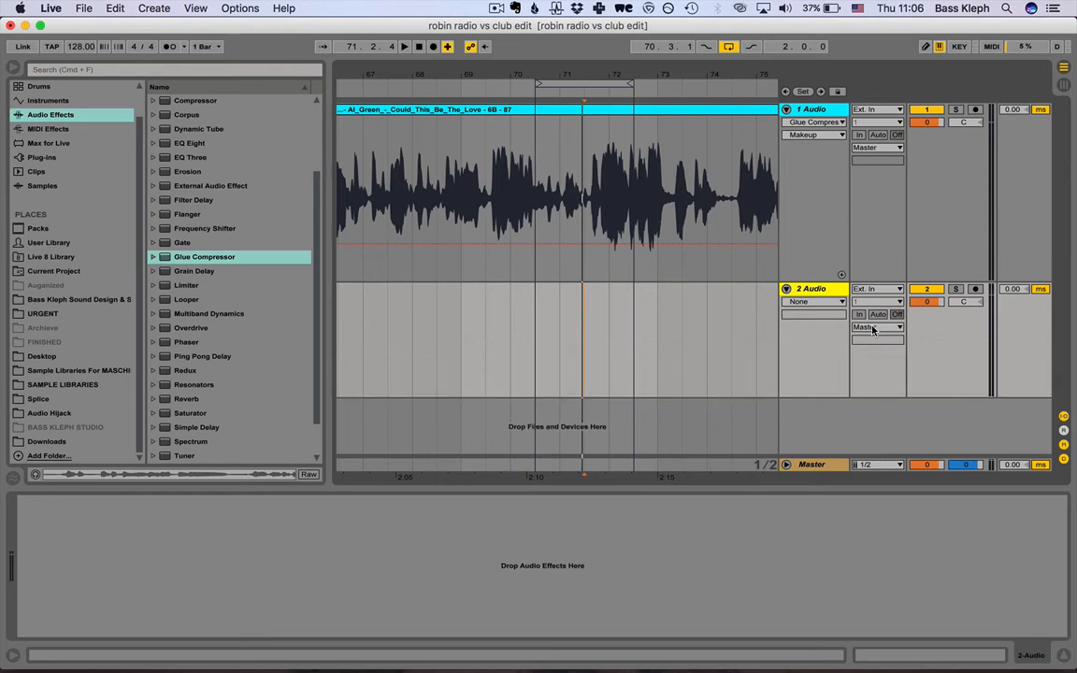
{"action": "left_click", "coordinate": [877, 289]}
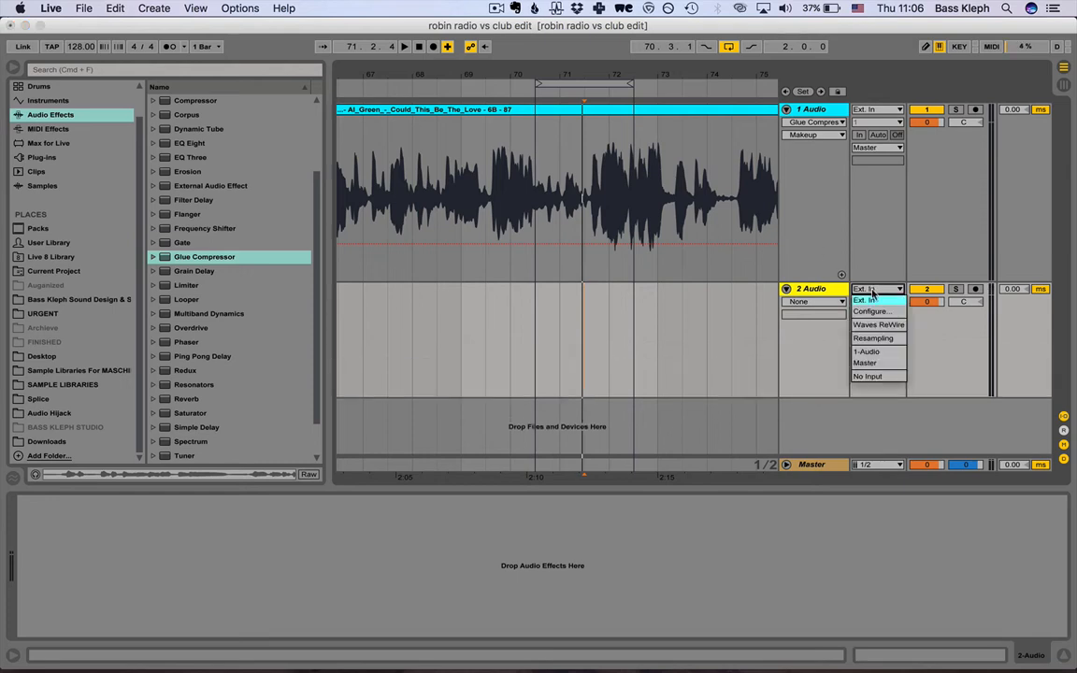
{"action": "left_click", "coordinate": [873, 337]}
Arm the second audio track, record the compressed vocal from 70.3.1 onto it, and enlarge the track to view the waveform.
{"action": "left_click", "coordinate": [533, 332]}
{"action": "left_click", "coordinate": [975, 289]}
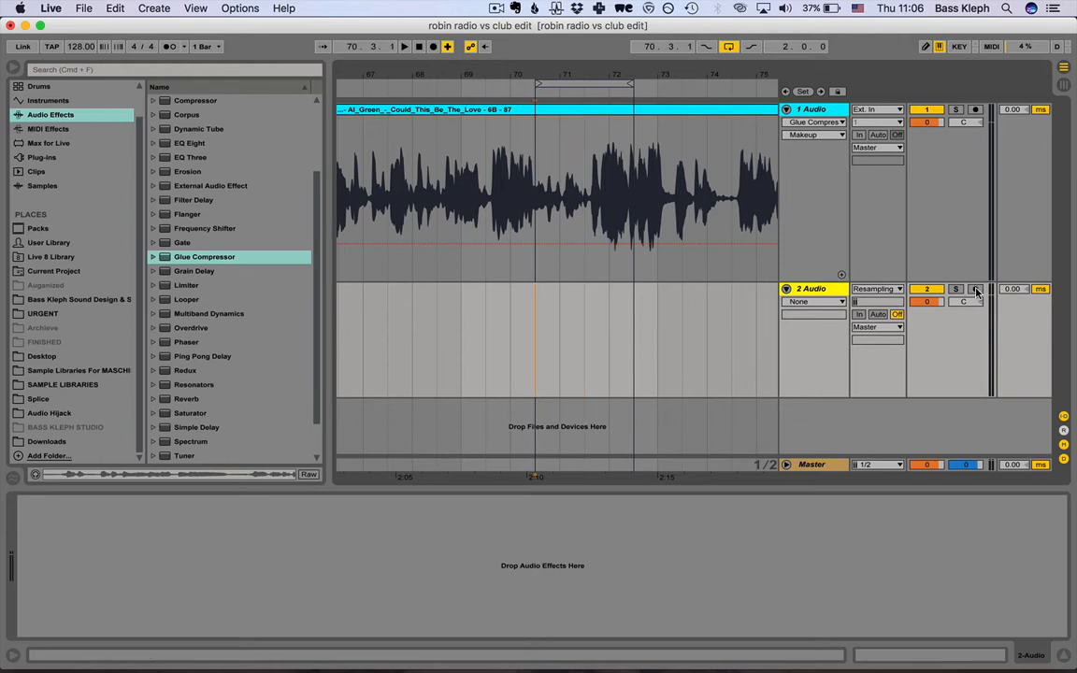
{"action": "left_click", "coordinate": [433, 47]}
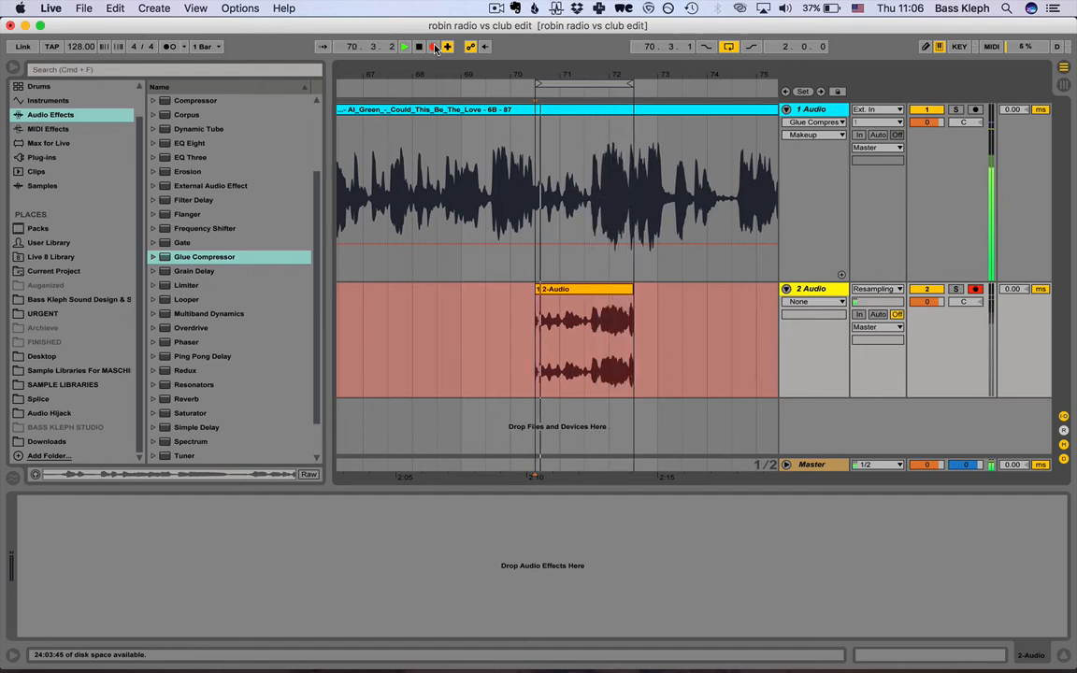
{"action": "key", "text": "space"}
{"action": "left_click_drag", "start_coordinate": [812, 396], "coordinate": [810, 460]}
{"action": "scroll", "coordinate": [675, 338], "scroll_direction": "down", "scroll_amount": 1}
{"action": "scroll", "coordinate": [675, 339], "scroll_direction": "left", "scroll_amount": 1}
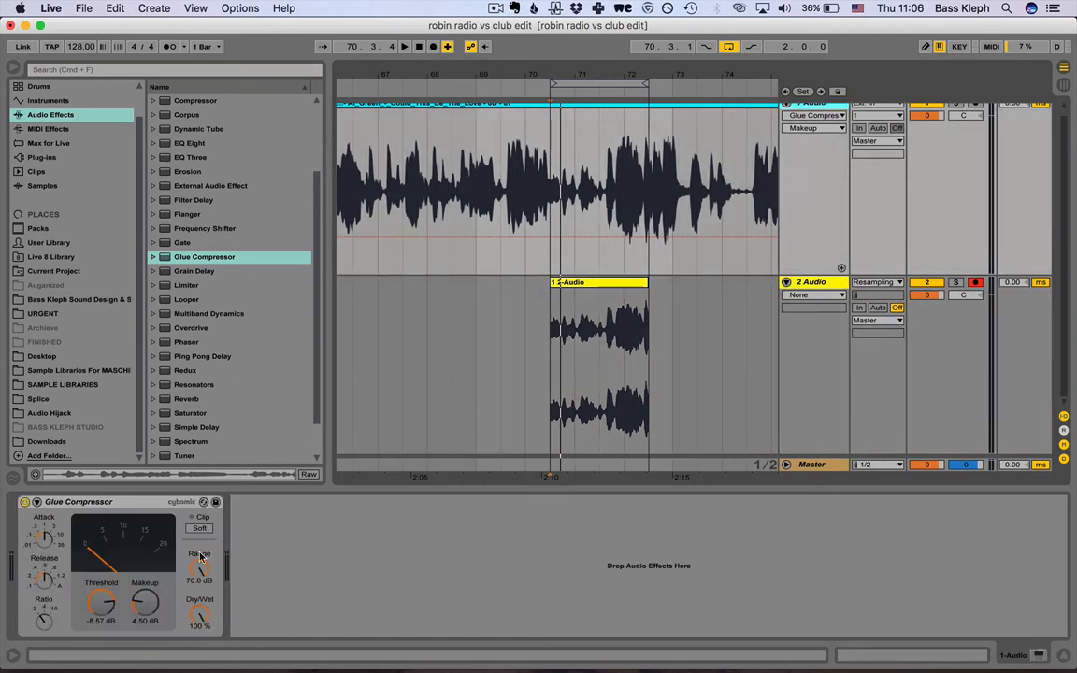
Set the Glue Compressor's ratio to 4 and delete the recorded clip from the second audio track.
{"action": "left_click", "coordinate": [44, 621]}
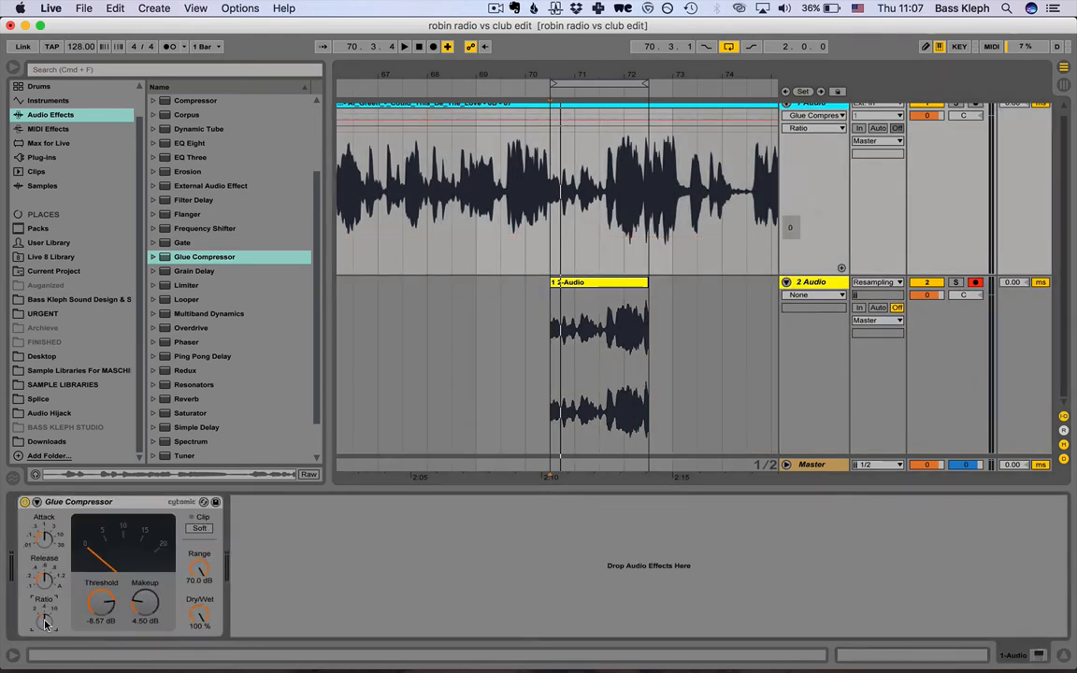
{"action": "left_click", "coordinate": [632, 287]}
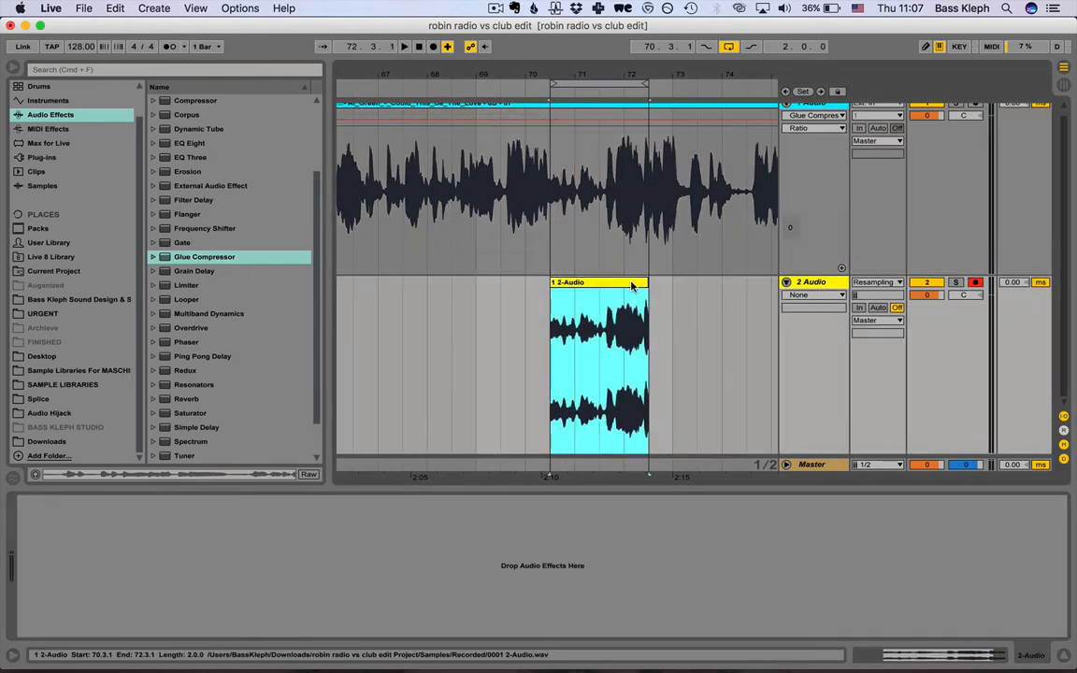
{"action": "key", "text": "Delete"}
Lower the Glue Compressor's threshold to -14.6 dB and set its makeup gain to 5 dB while auditioning the looped vocal.
{"action": "left_click", "coordinate": [552, 252]}
{"action": "key", "text": "space"}
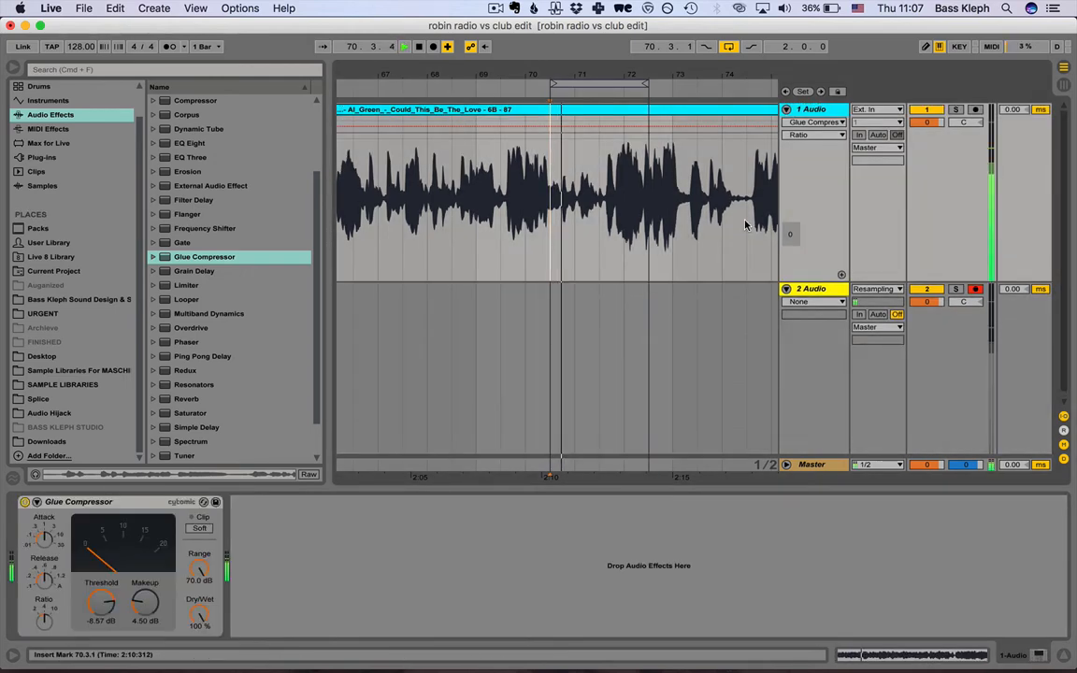
{"action": "left_click_drag", "start_coordinate": [100, 606], "coordinate": [100, 638]}
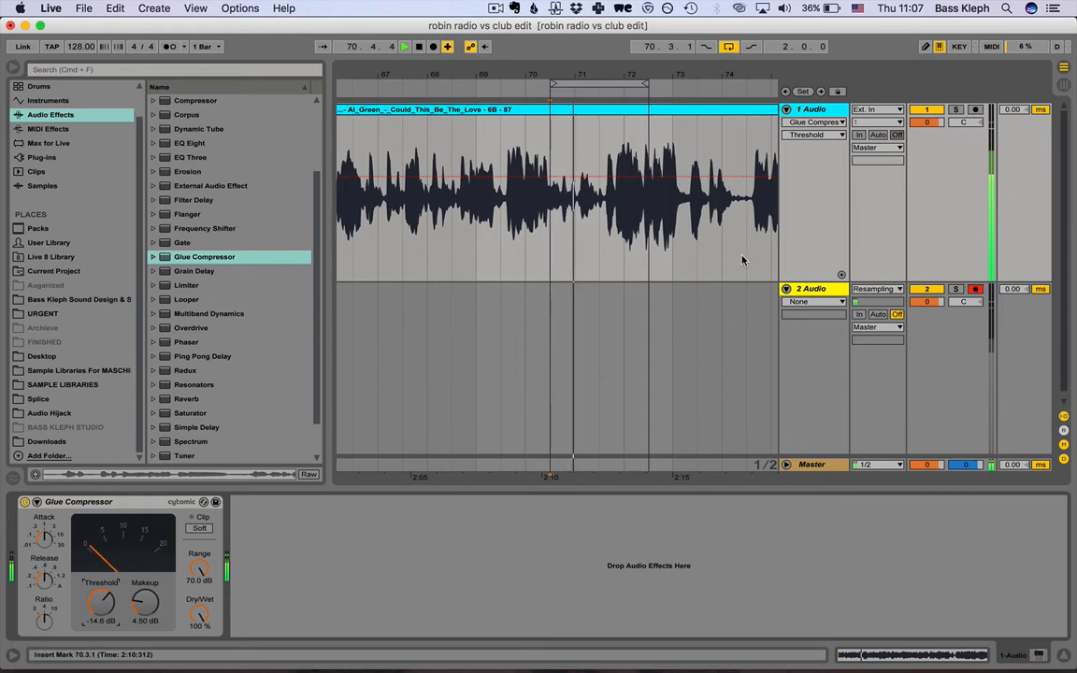
{"action": "left_click", "coordinate": [144, 623]}
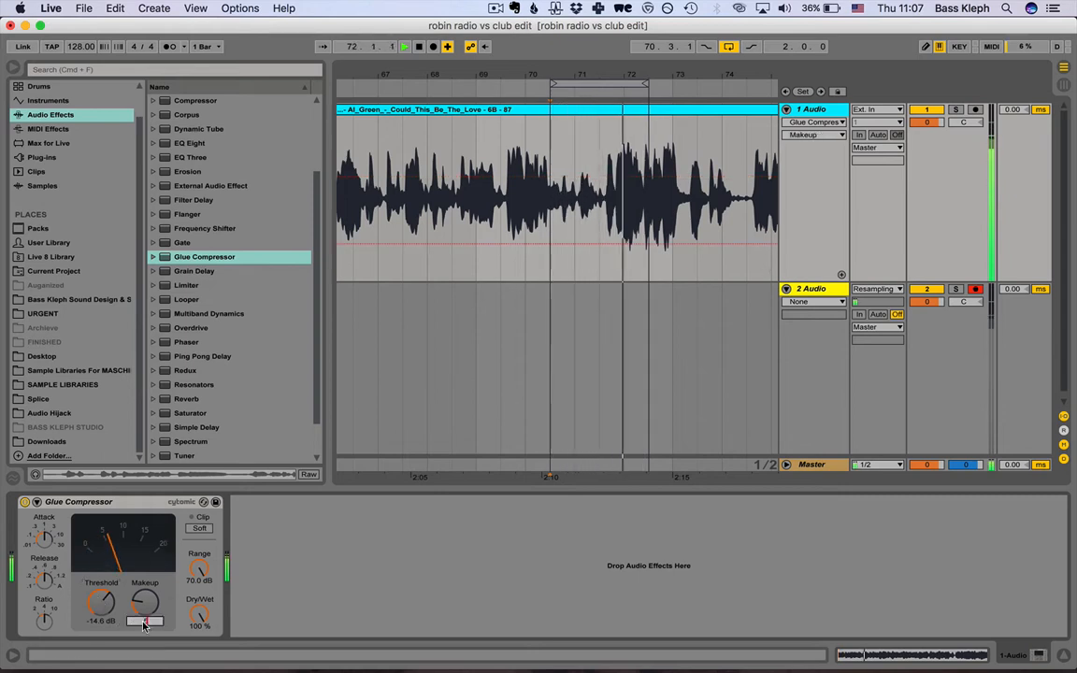
{"action": "key", "text": "space"}
Record the more heavily compressed vocal loop from 70.3.1 onto the second audio track, and disarm that track.
{"action": "left_click", "coordinate": [550, 327]}
{"action": "left_click", "coordinate": [433, 46]}
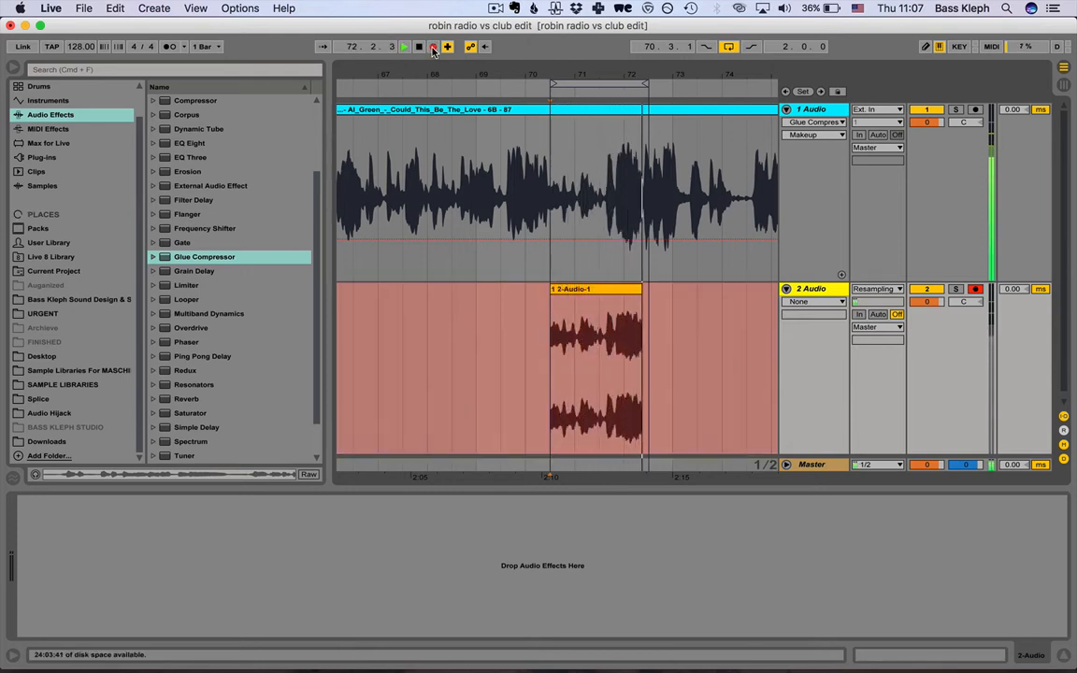
{"action": "key", "text": "space"}
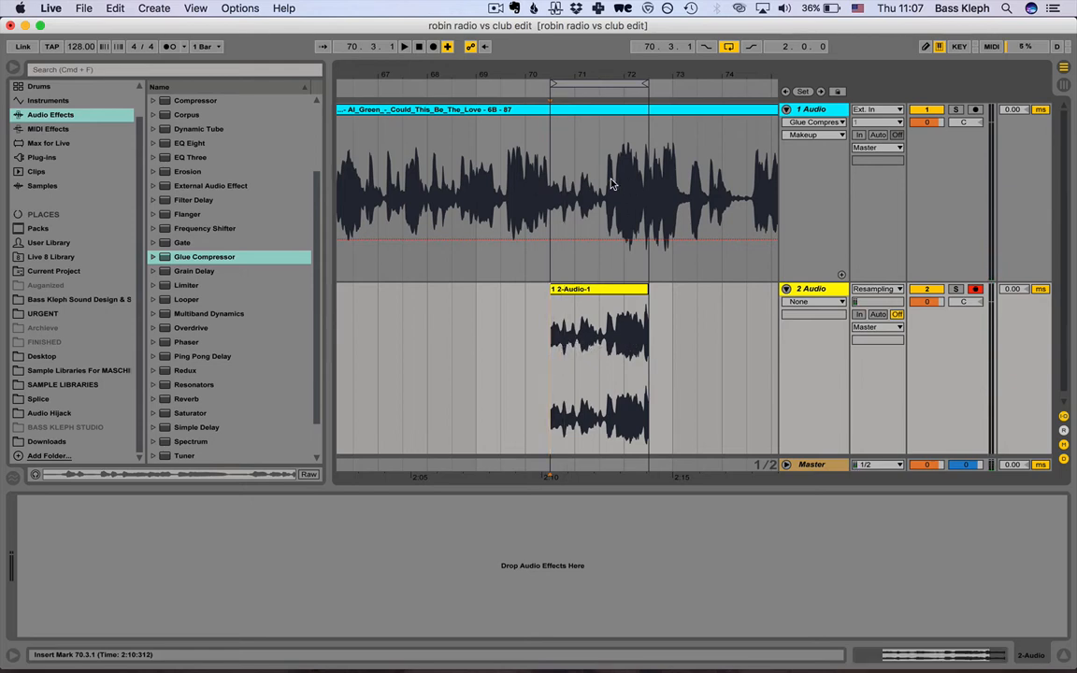
{"action": "left_click", "coordinate": [827, 290]}
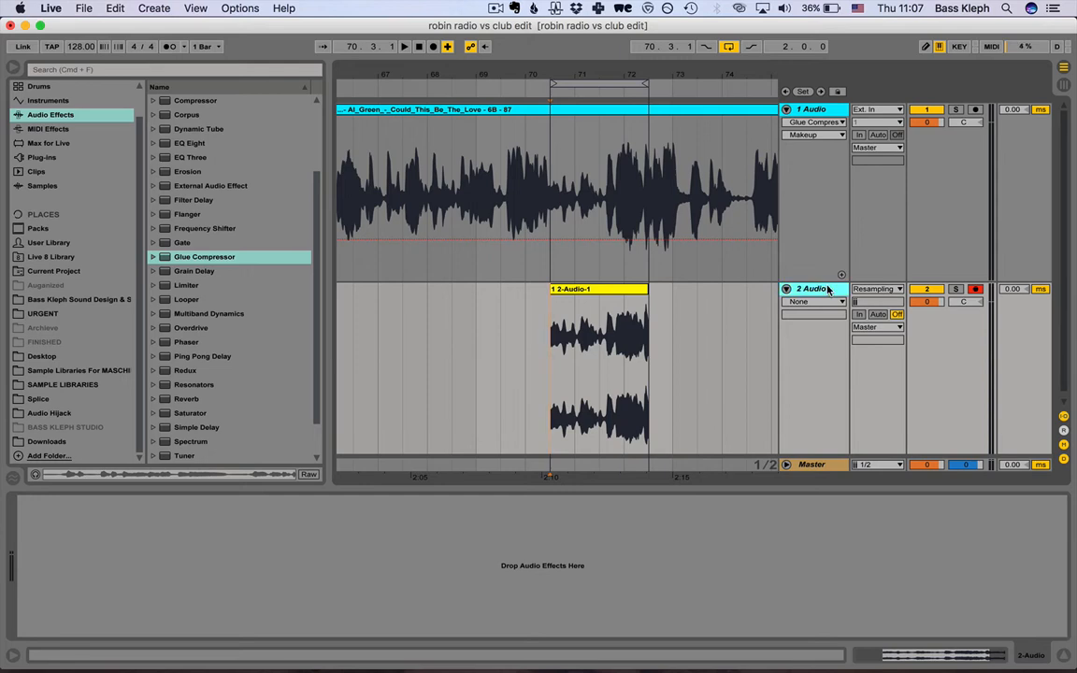
{"action": "left_click", "coordinate": [976, 290]}
{"action": "key", "text": "shift+Tab"}
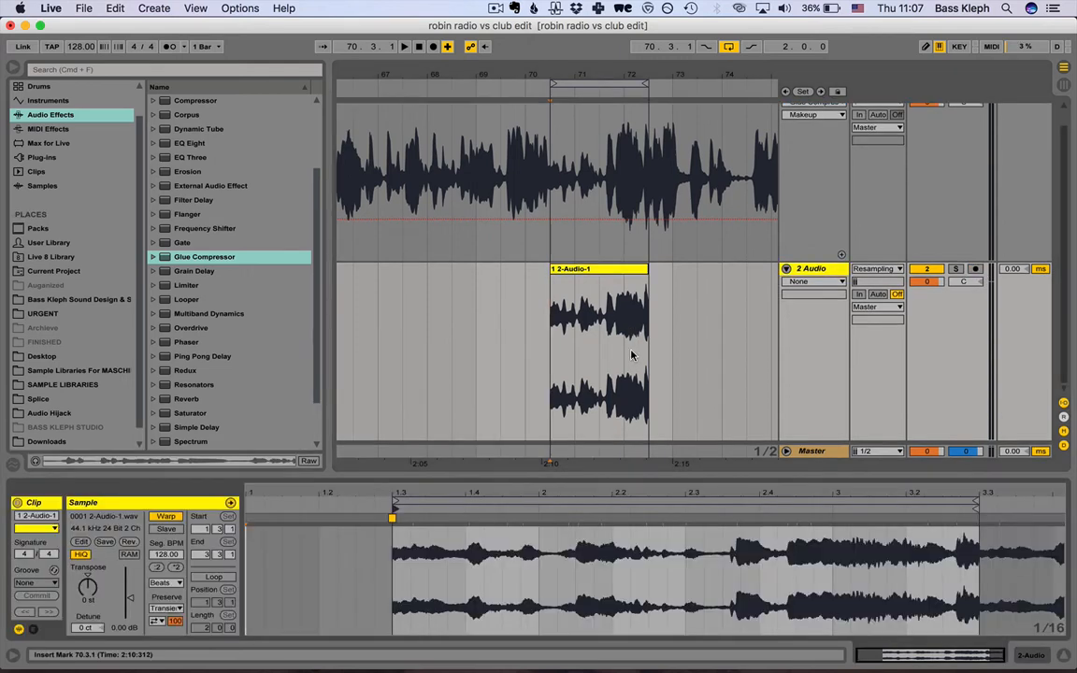
{"action": "key", "text": "shift+Tab"}
Demonstrate the Glue Compressor's attack alongside its release, lowering the attack to .01 and returning it to 1.
{"action": "left_click", "coordinate": [555, 183]}
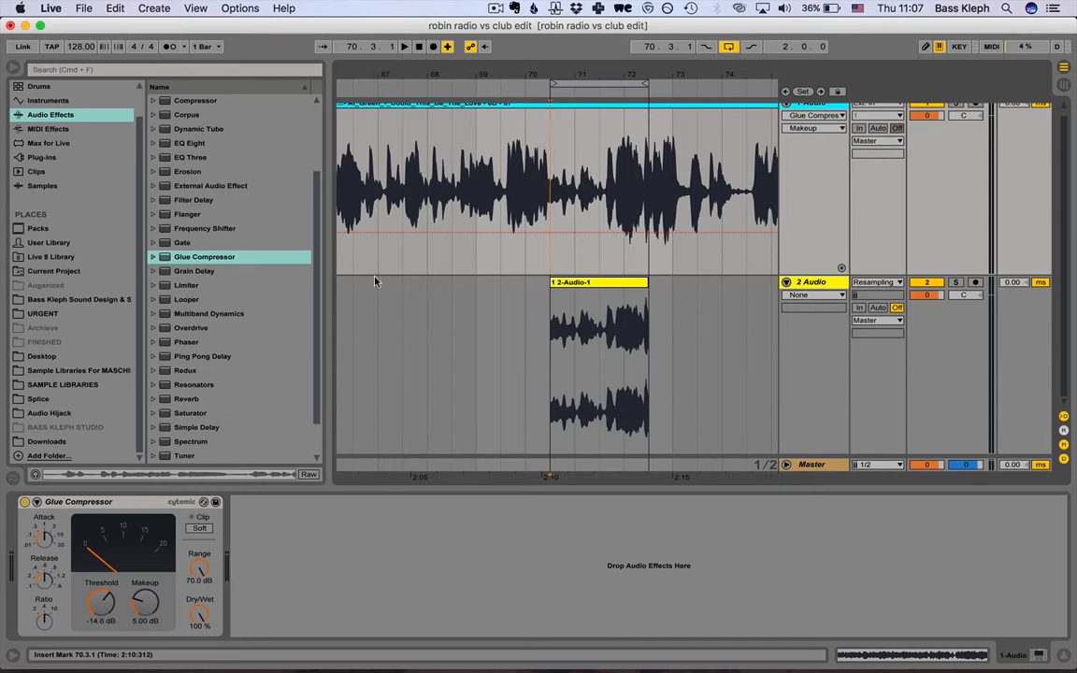
{"action": "left_click", "coordinate": [43, 543]}
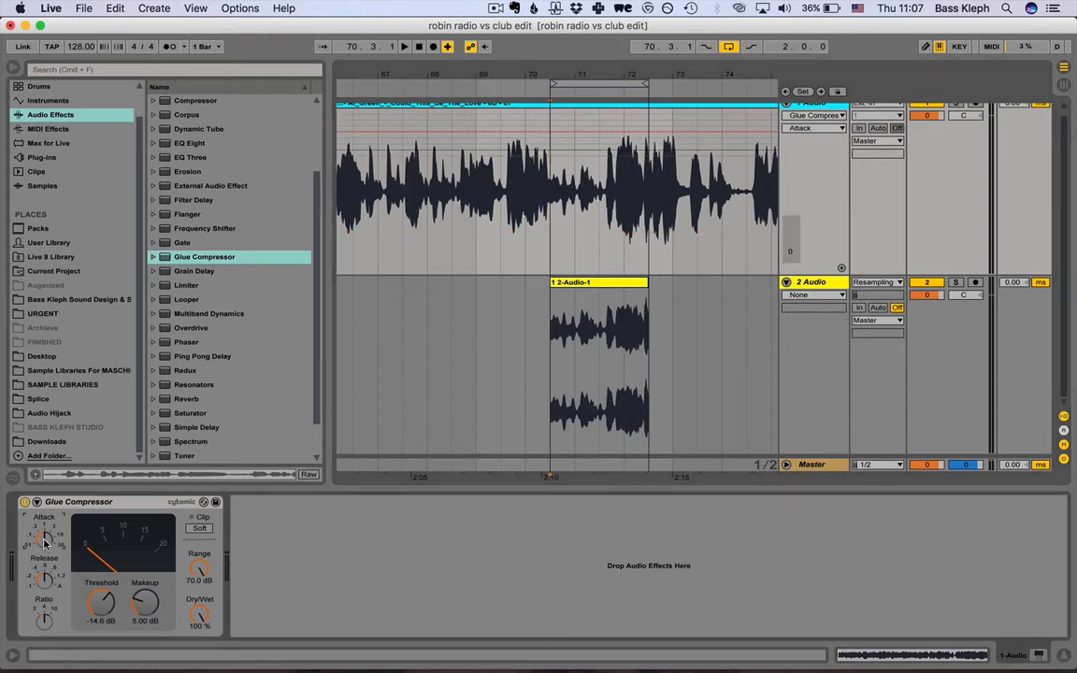
{"action": "left_click", "coordinate": [44, 582]}
{"action": "left_click", "coordinate": [44, 542]}
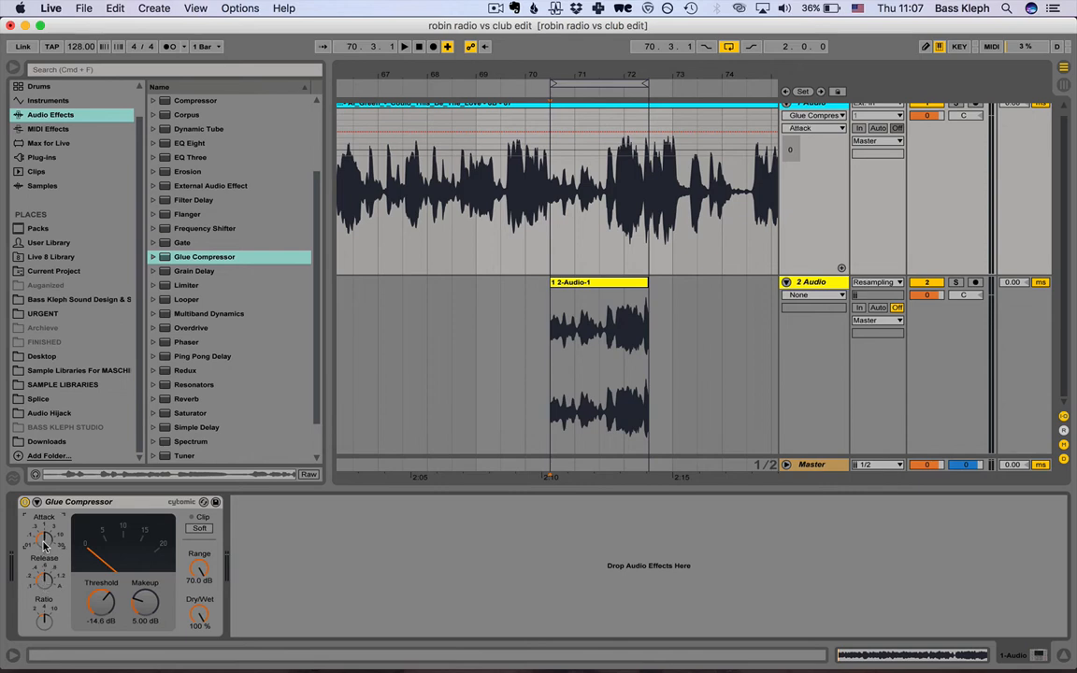
{"action": "left_click", "coordinate": [45, 582]}
{"action": "left_click", "coordinate": [42, 541]}
{"action": "left_click_drag", "start_coordinate": [42, 540], "coordinate": [43, 564]}
{"action": "left_click", "coordinate": [41, 581]}
{"action": "left_click", "coordinate": [44, 539]}
{"action": "left_click_drag", "start_coordinate": [45, 541], "coordinate": [45, 580]}
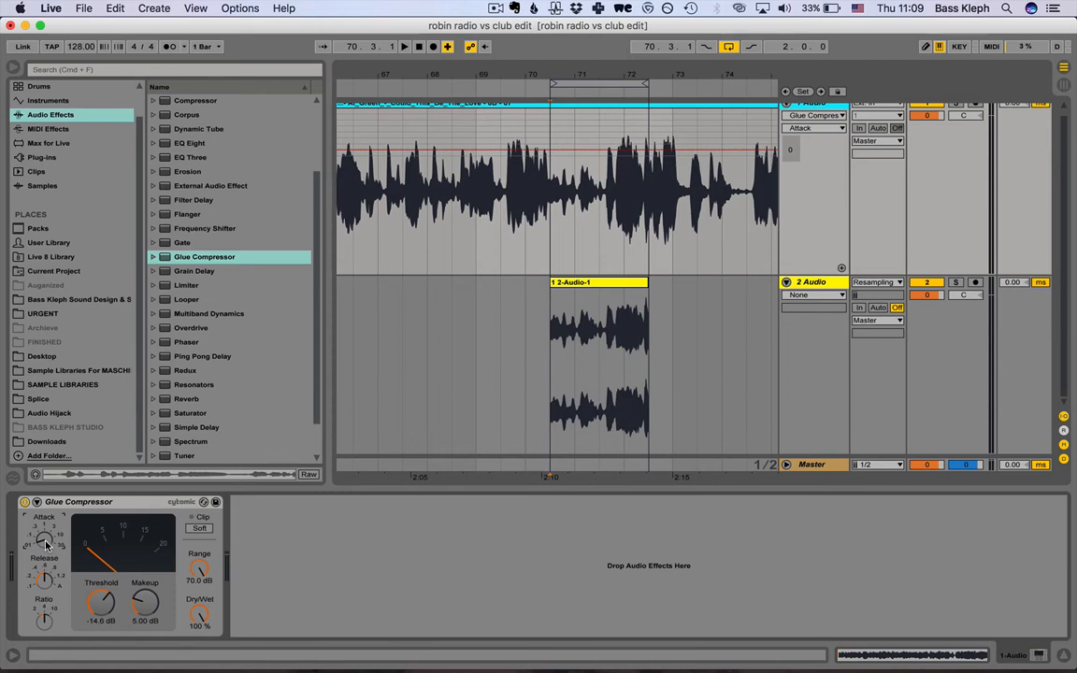
{"action": "left_click_drag", "start_coordinate": [47, 545], "coordinate": [47, 526]}
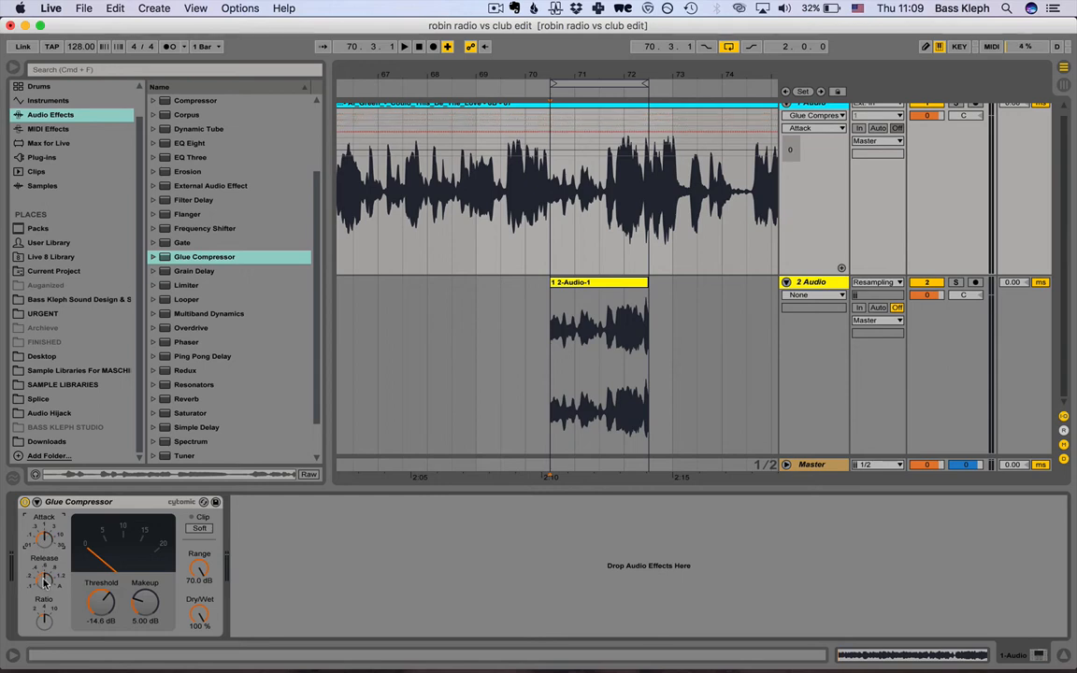
Set the Glue Compressor's release to .2 and its attack to 10.
{"action": "left_click", "coordinate": [44, 581]}
{"action": "left_click_drag", "start_coordinate": [44, 586], "coordinate": [44, 595]}
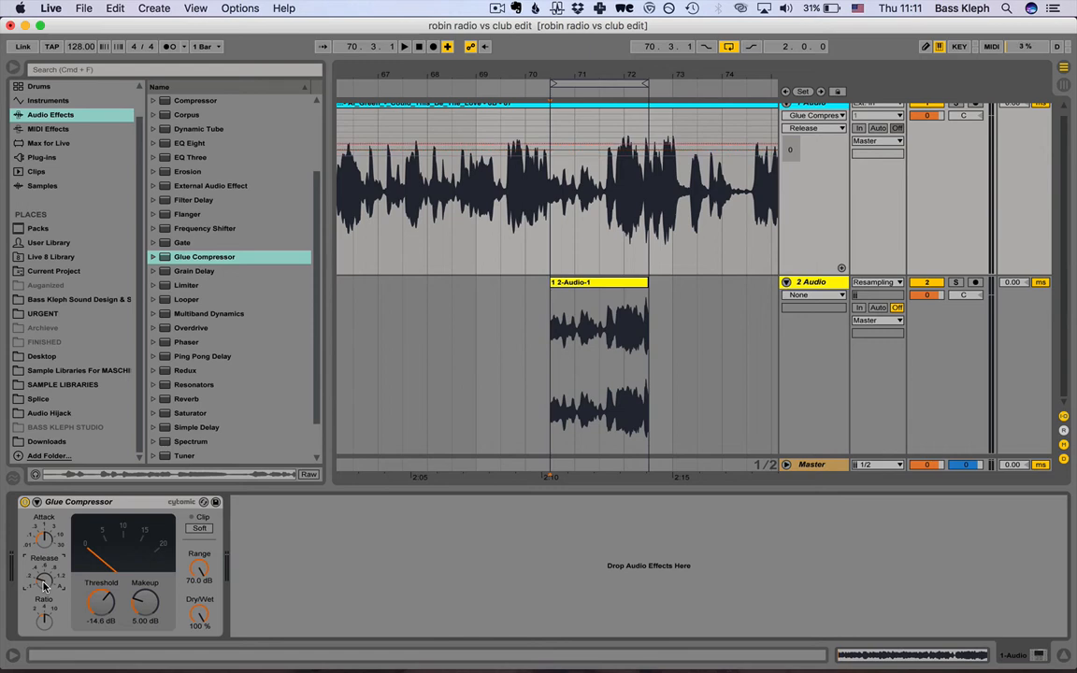
{"action": "left_click", "coordinate": [45, 539]}
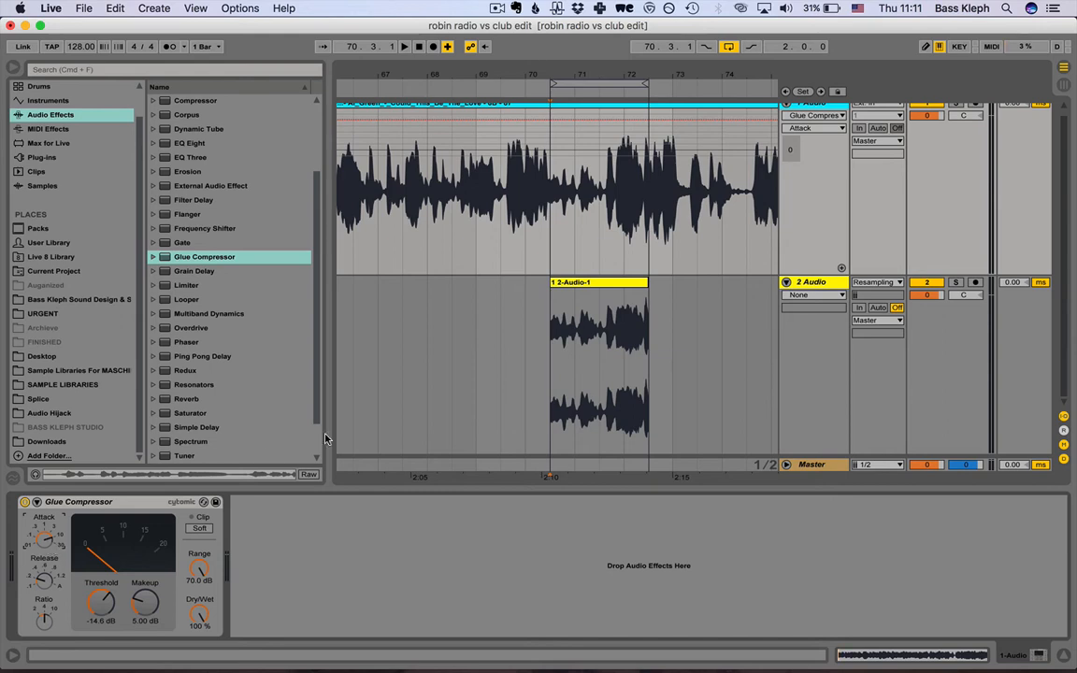
Delete the second resampled clip from the second audio track.
{"action": "left_click", "coordinate": [606, 284]}
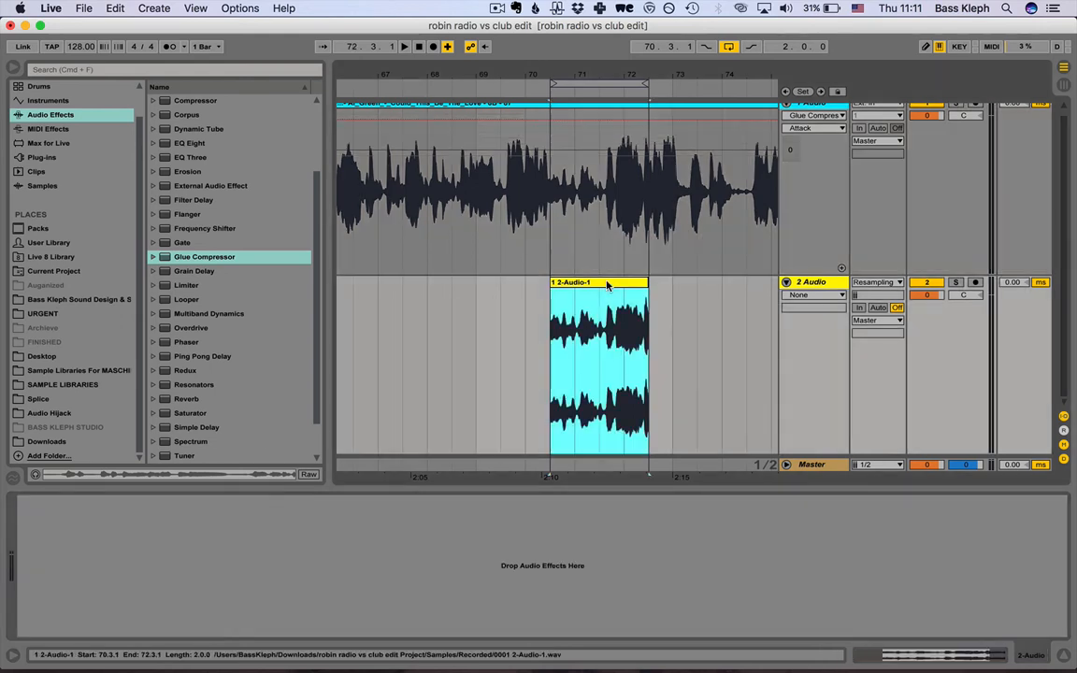
{"action": "key", "text": "Delete"}
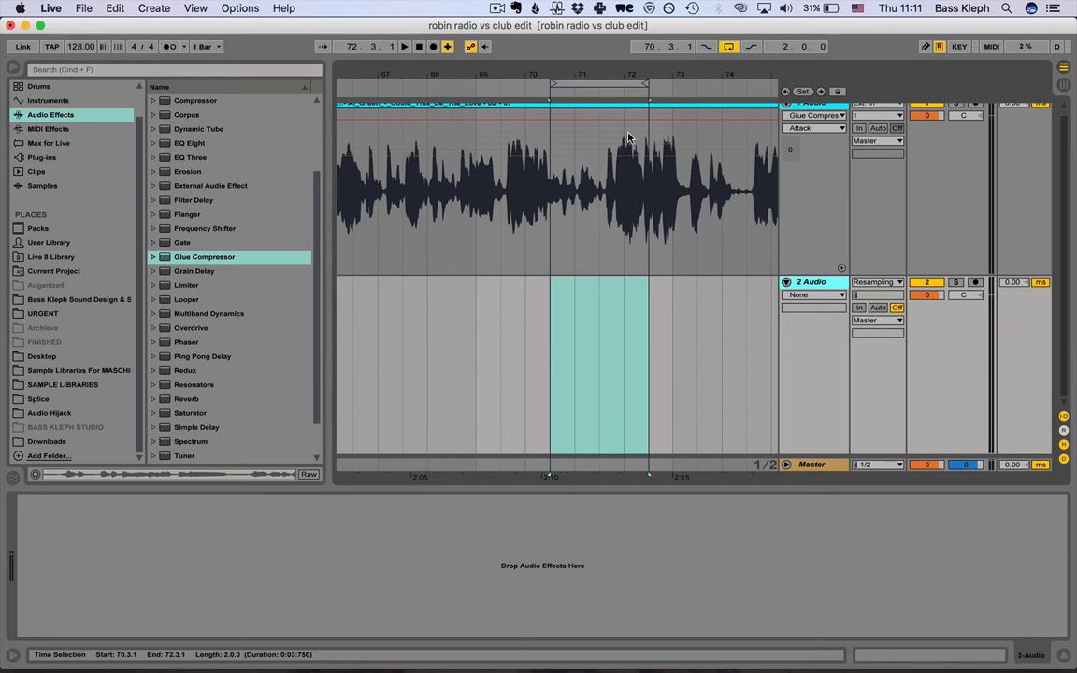
Collapse the second audio track and select the full vocal clip on the first track.
{"action": "left_click_drag", "start_coordinate": [631, 75], "coordinate": [624, 56]}
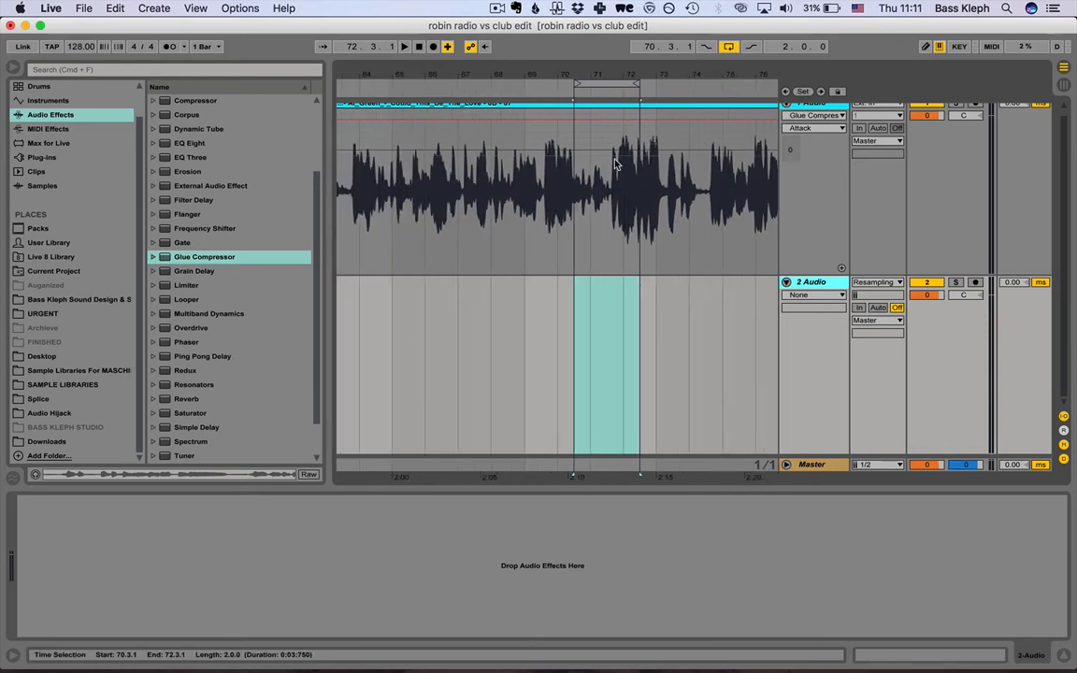
{"action": "scroll", "coordinate": [756, 157], "scroll_direction": "left", "scroll_amount": 1}
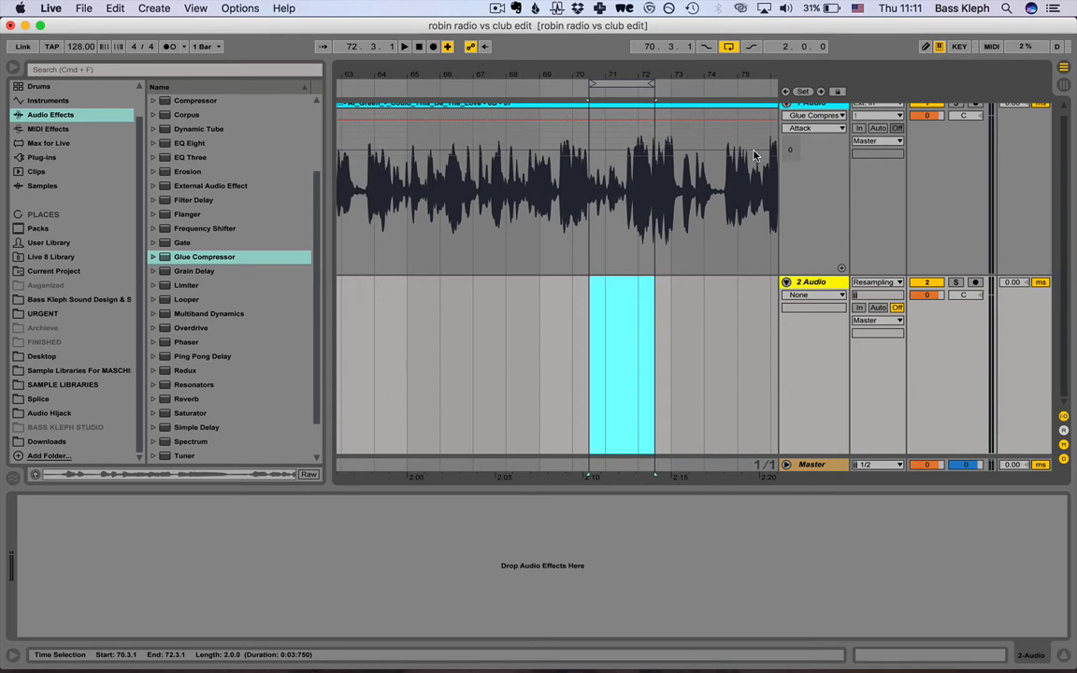
{"action": "left_click", "coordinate": [787, 282]}
{"action": "left_click", "coordinate": [662, 111]}
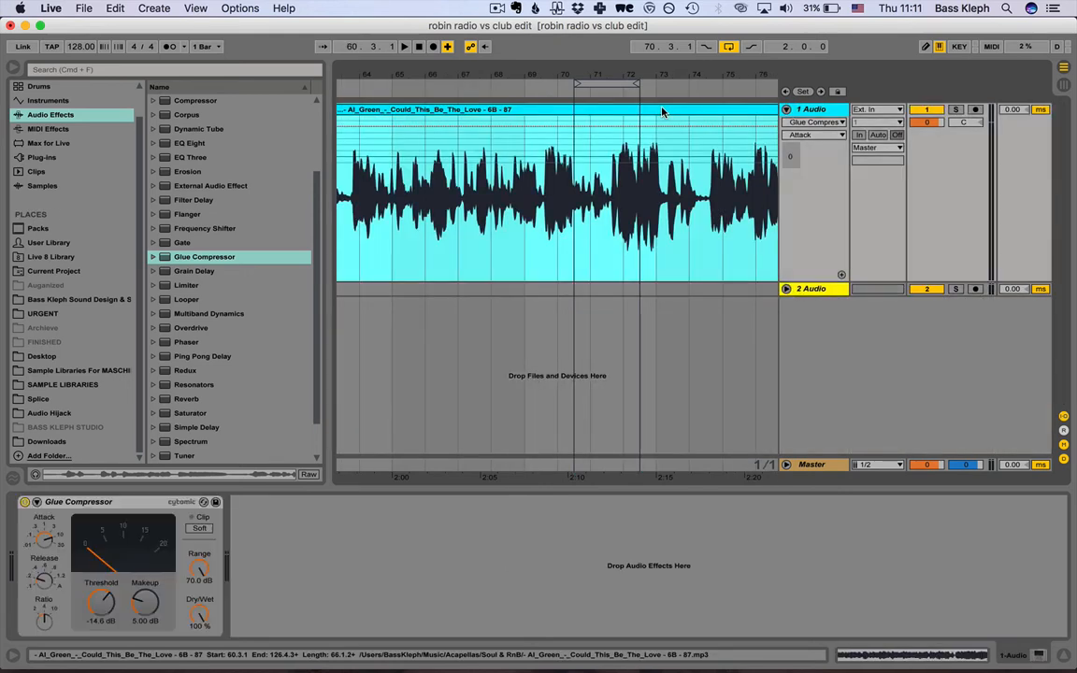
Delete the full vocal clip from the first audio track and open the SAMPLE LIBRARIES folder in the browser.
{"action": "key", "text": "Delete"}
{"action": "left_click", "coordinate": [75, 371]}
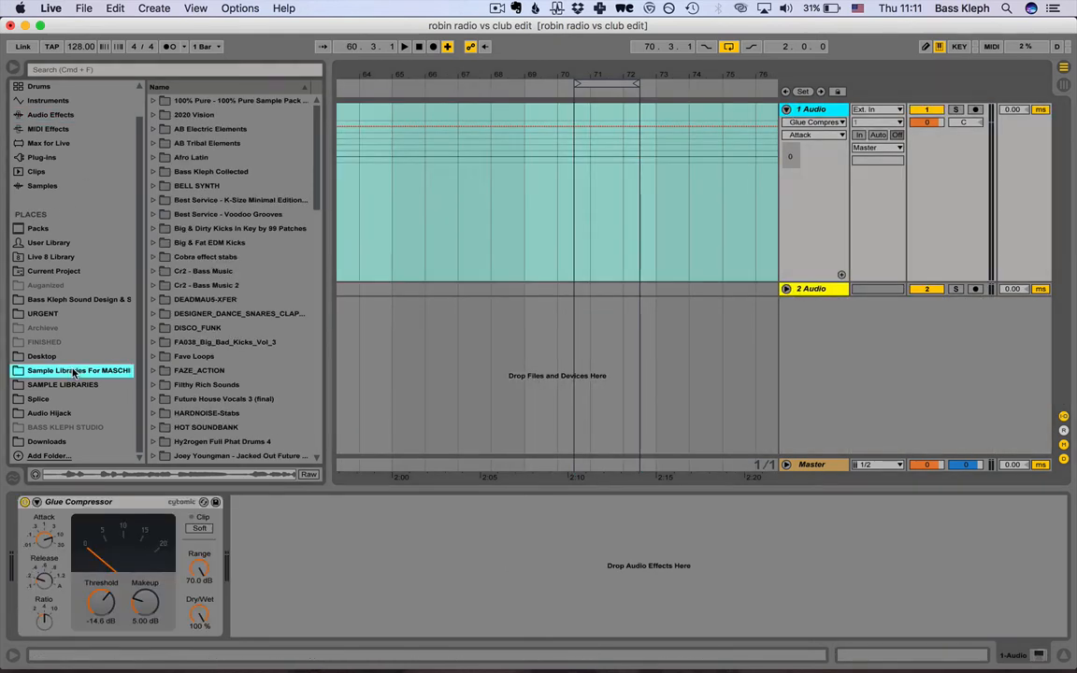
{"action": "left_click", "coordinate": [65, 384]}
Open the 90_BPM folder inside Norman Cook - Skip To My Loops in the sample libraries.
{"action": "scroll", "coordinate": [206, 313], "scroll_direction": "down", "scroll_amount": 5}
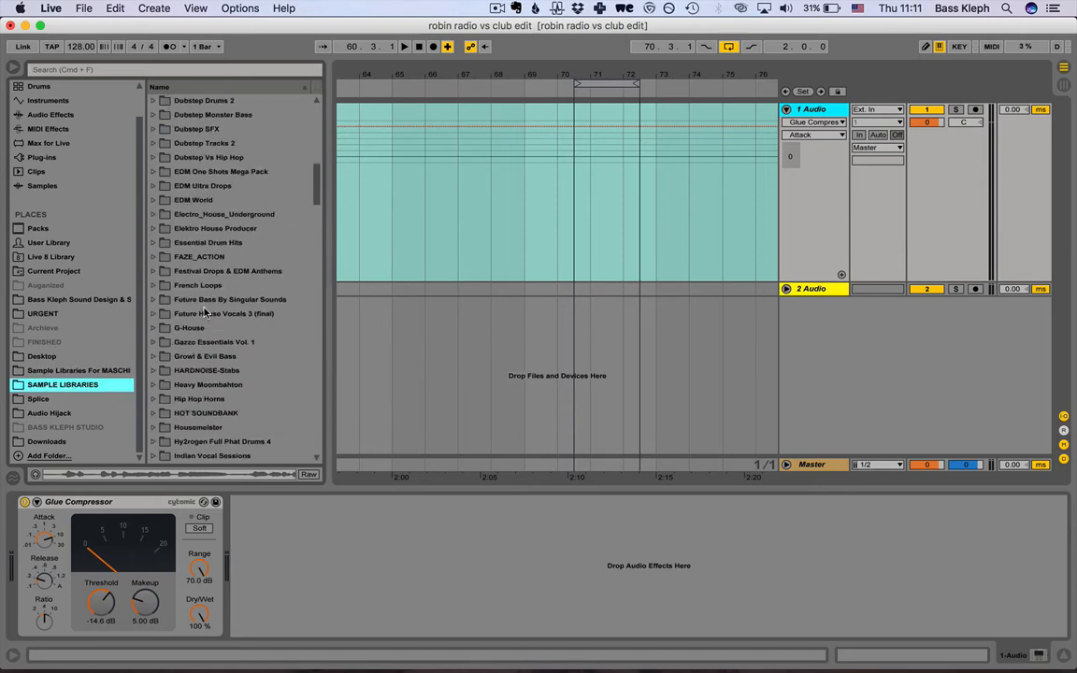
{"action": "scroll", "coordinate": [205, 313], "scroll_direction": "down", "scroll_amount": 3}
{"action": "scroll", "coordinate": [206, 313], "scroll_direction": "down", "scroll_amount": 8}
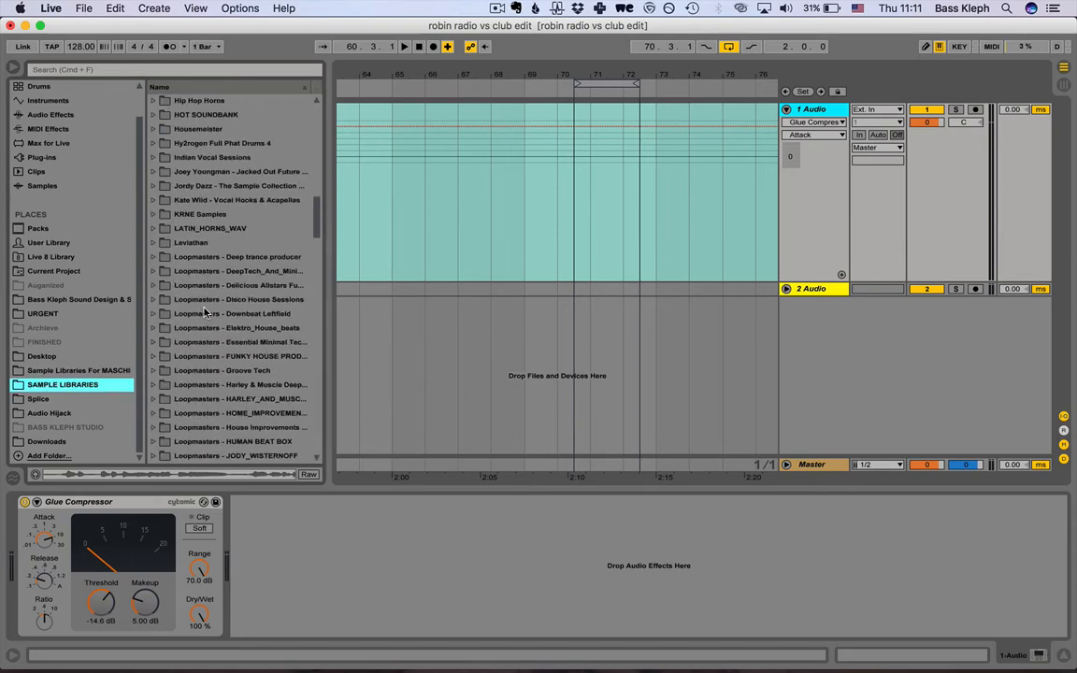
{"action": "scroll", "coordinate": [206, 313], "scroll_direction": "down", "scroll_amount": 15}
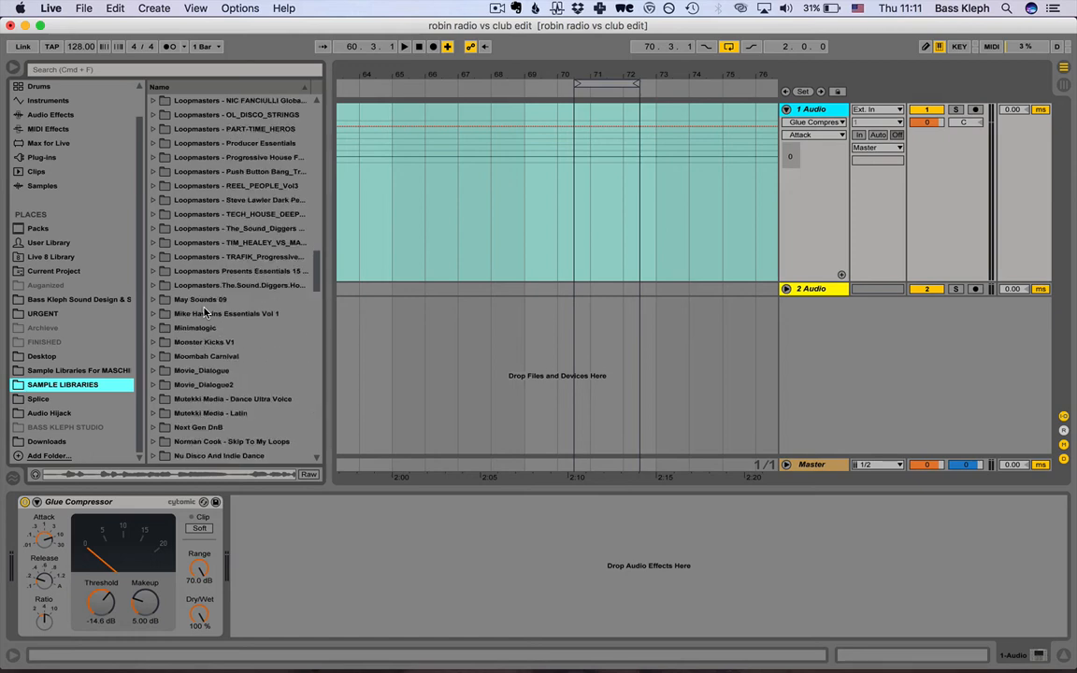
{"action": "scroll", "coordinate": [206, 314], "scroll_direction": "down", "scroll_amount": 5}
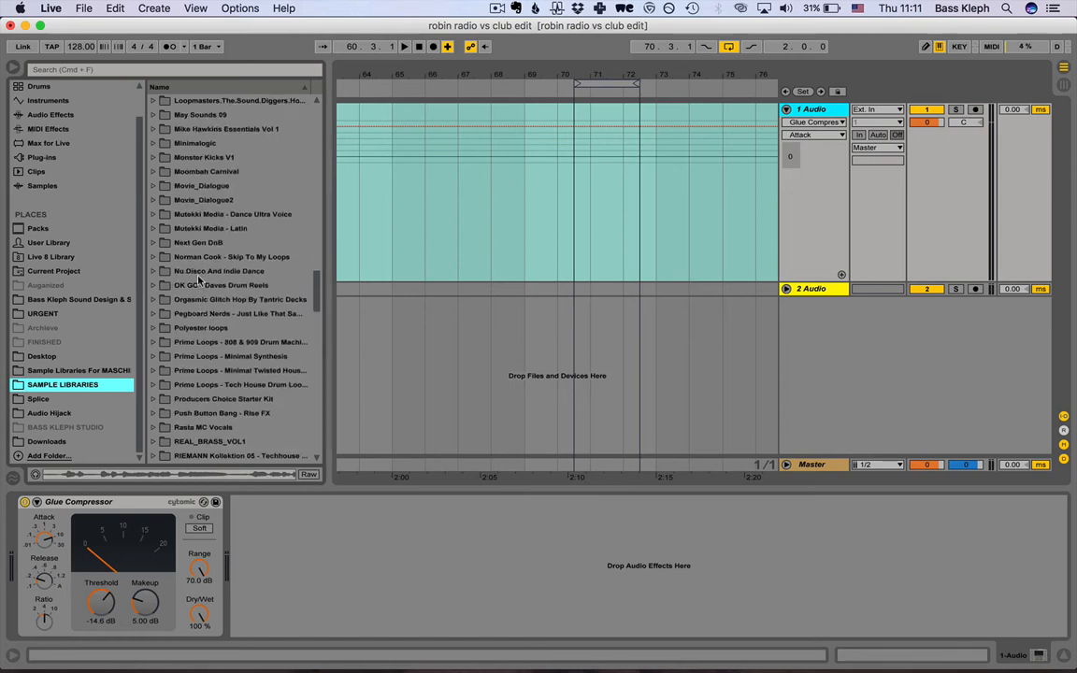
{"action": "left_click", "coordinate": [153, 257]}
{"action": "scroll", "coordinate": [169, 280], "scroll_direction": "down", "scroll_amount": 1}
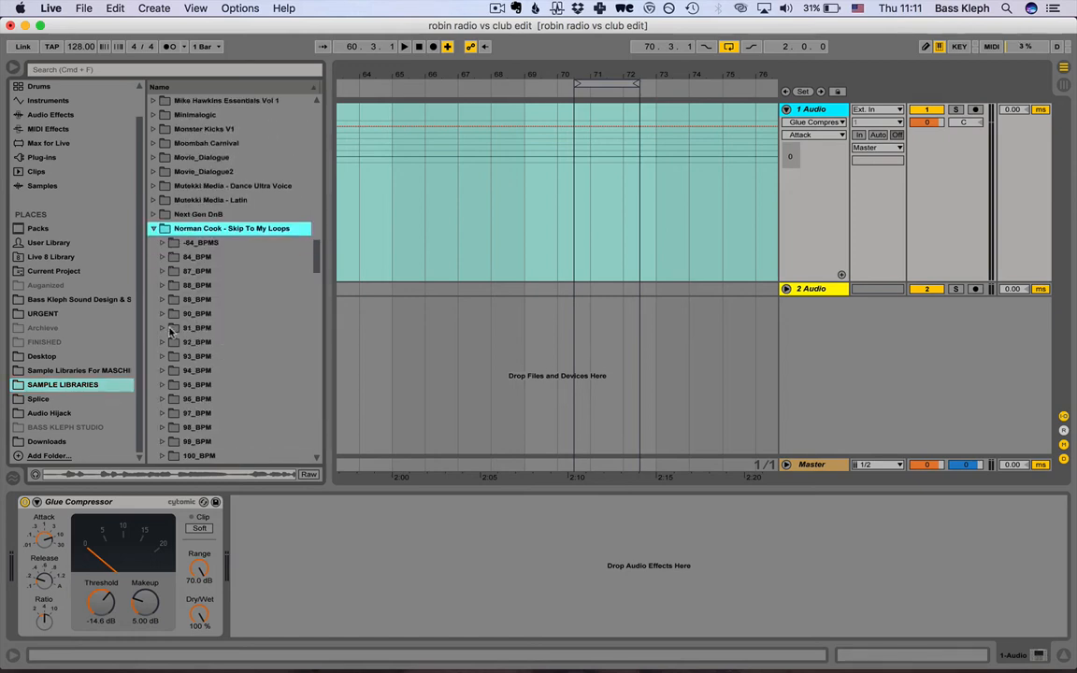
{"action": "left_click", "coordinate": [162, 313]}
Audition the loops in the 90_BPM folder one after another, from 668_COOK.WAV to 723_COOK.WAV.
{"action": "left_click", "coordinate": [187, 327]}
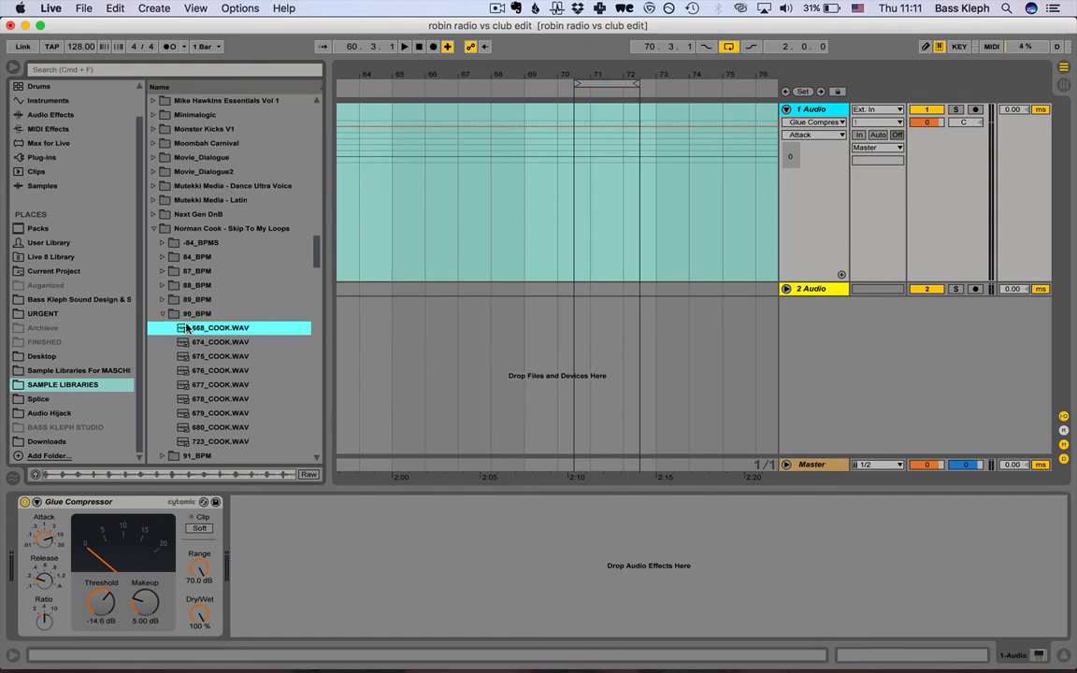
{"action": "key", "text": "Down"}
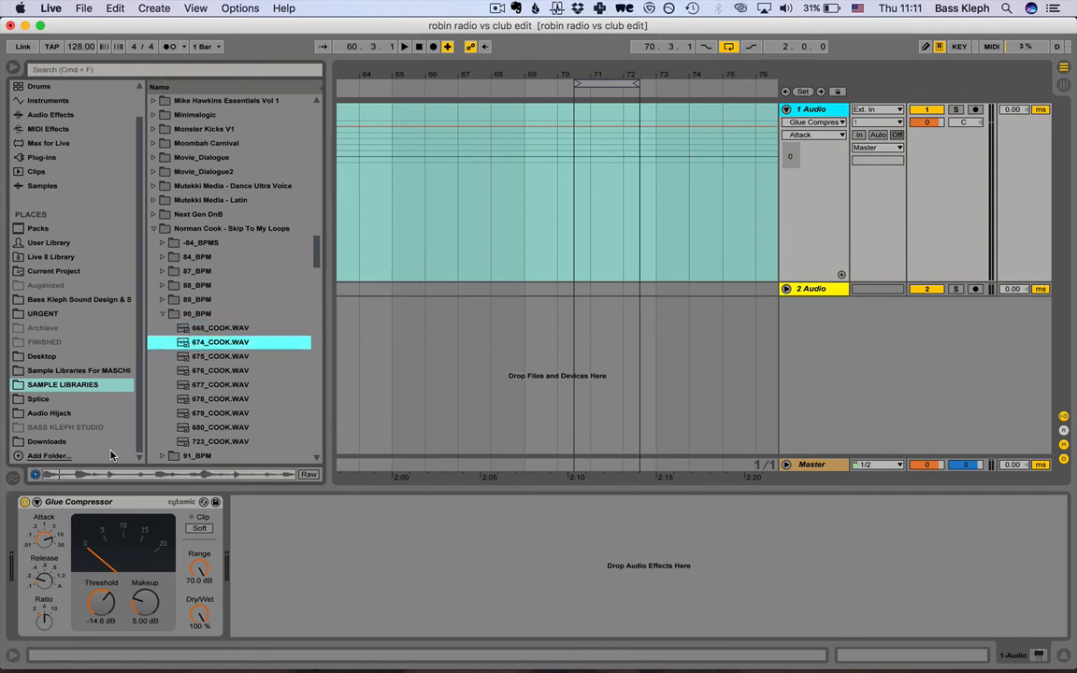
{"action": "key", "text": "Down"}
{"action": "key", "text": "Down"}
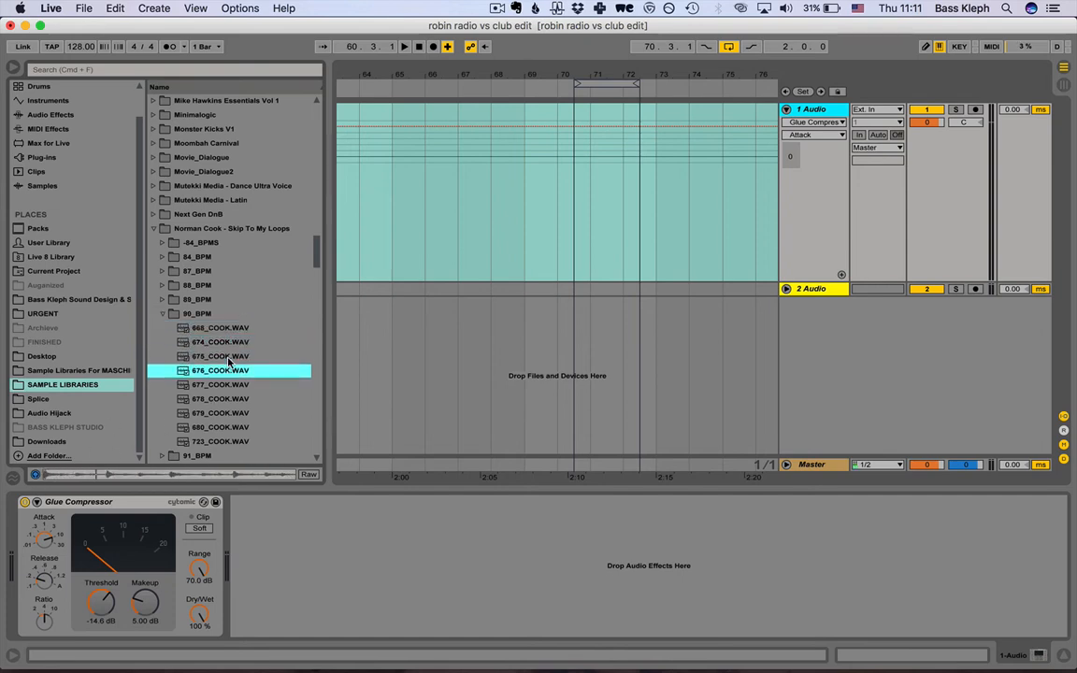
{"action": "key", "text": "Down"}
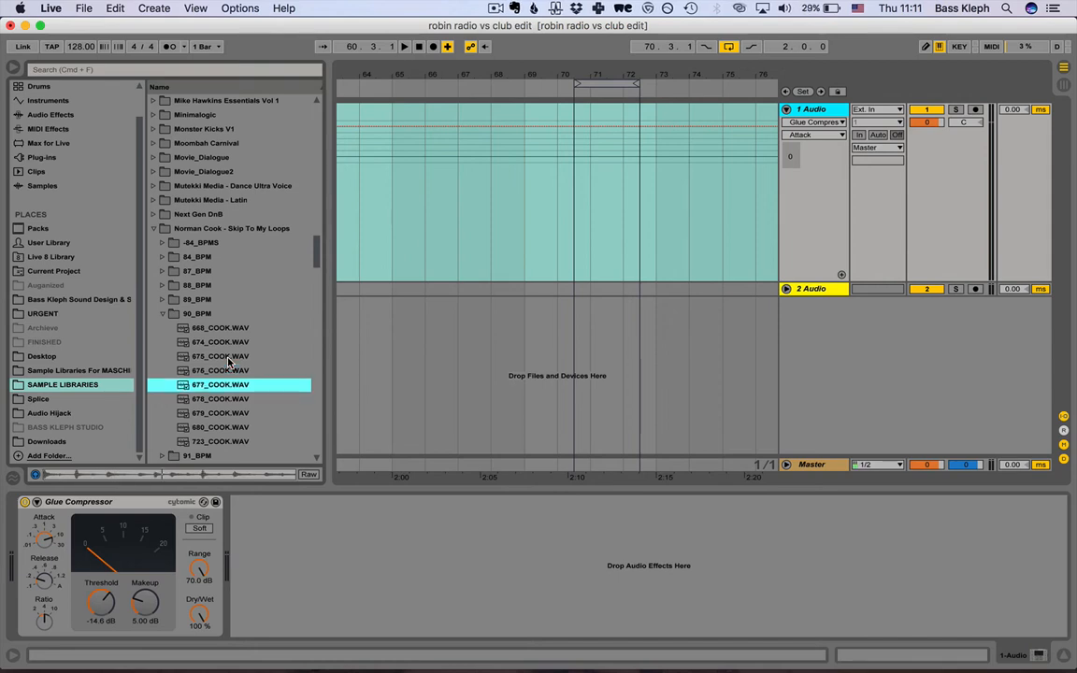
{"action": "key", "text": "Down"}
{"action": "scroll", "coordinate": [228, 362], "scroll_direction": "down", "scroll_amount": 5}
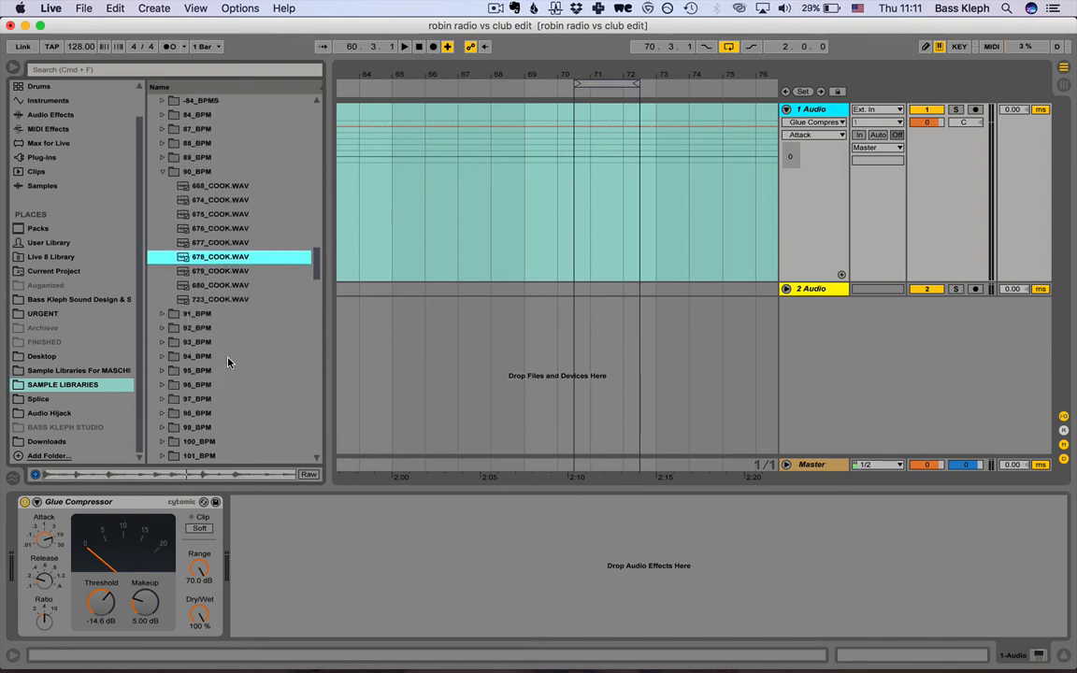
{"action": "key", "text": "Down"}
{"action": "key", "text": "Down"}
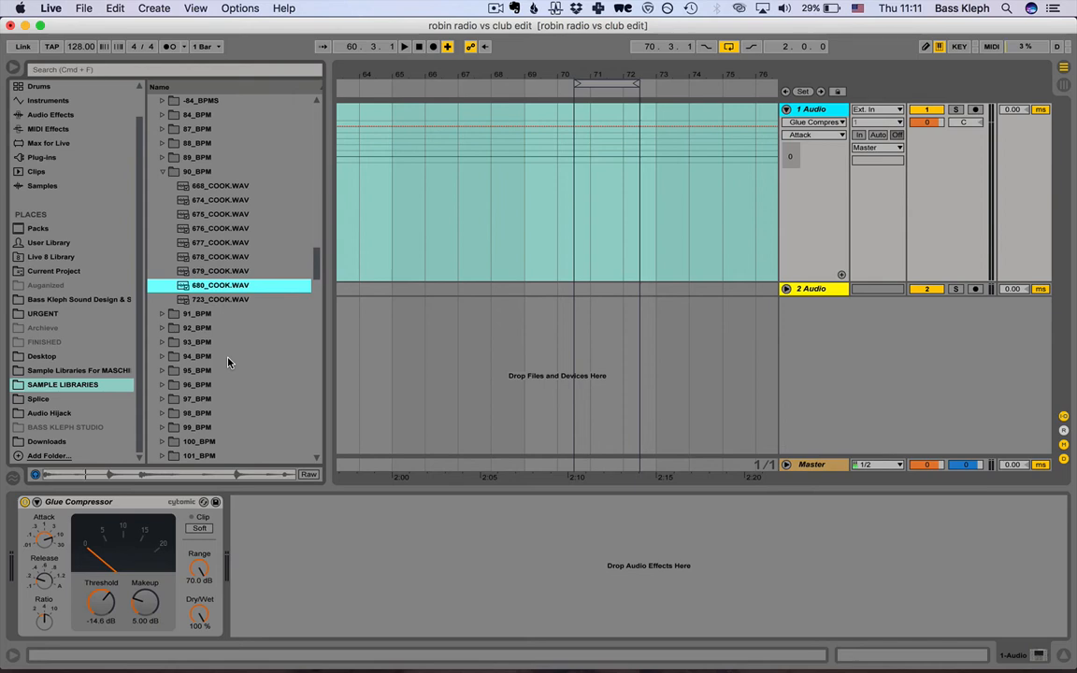
{"action": "key", "text": "Down"}
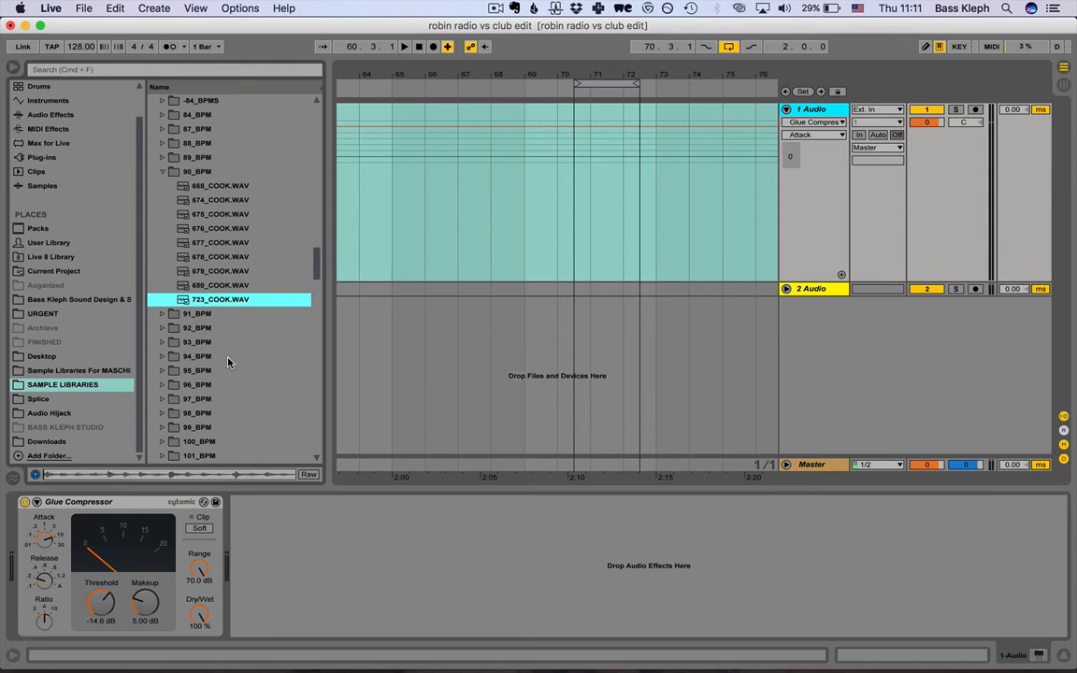
Audition the loops in the 91_BPM and 92_BPM folders, ending with 741_COOK.WAV selected.
{"action": "left_click", "coordinate": [163, 314]}
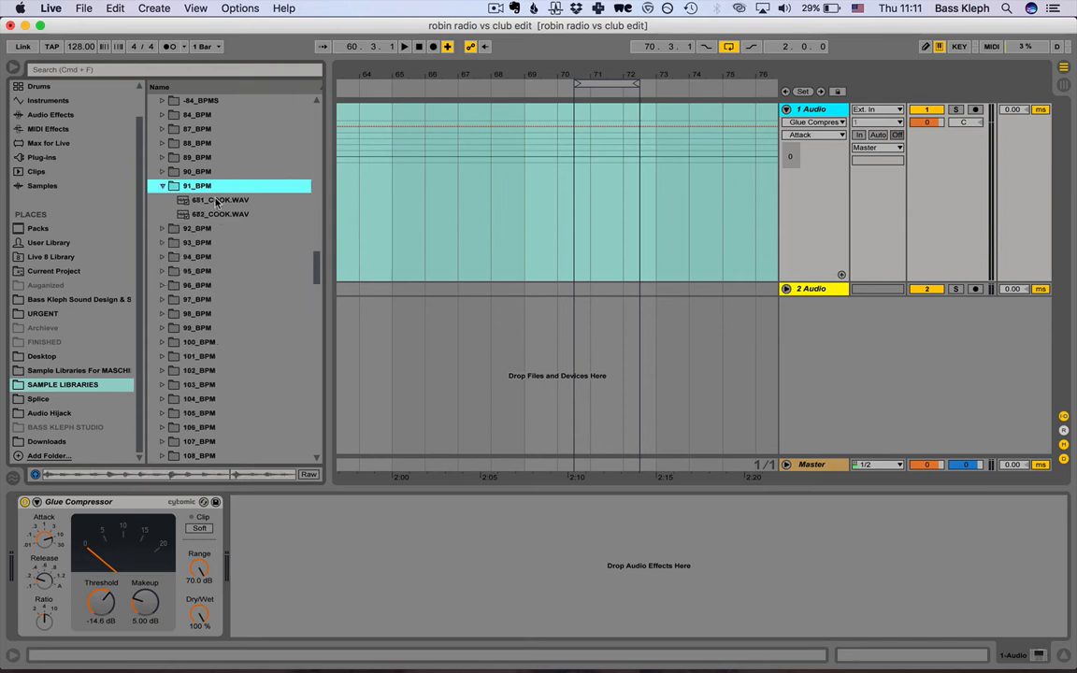
{"action": "left_click", "coordinate": [217, 200]}
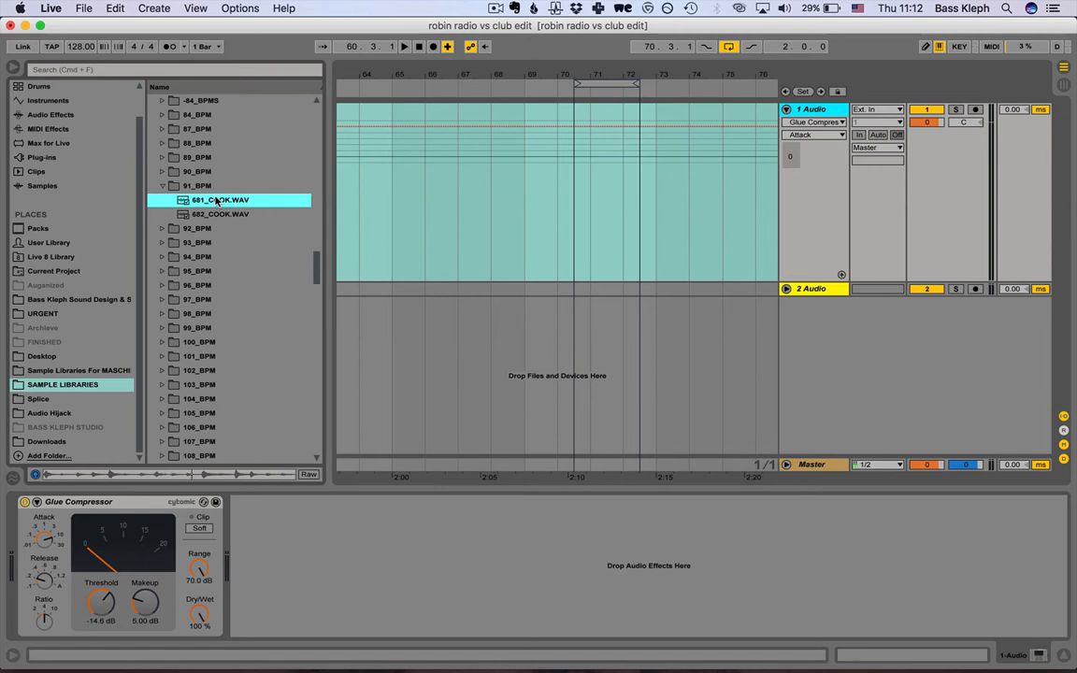
{"action": "key", "text": "Down"}
{"action": "key", "text": "Down"}
{"action": "key", "text": "Down"}
{"action": "key", "text": "Down"}
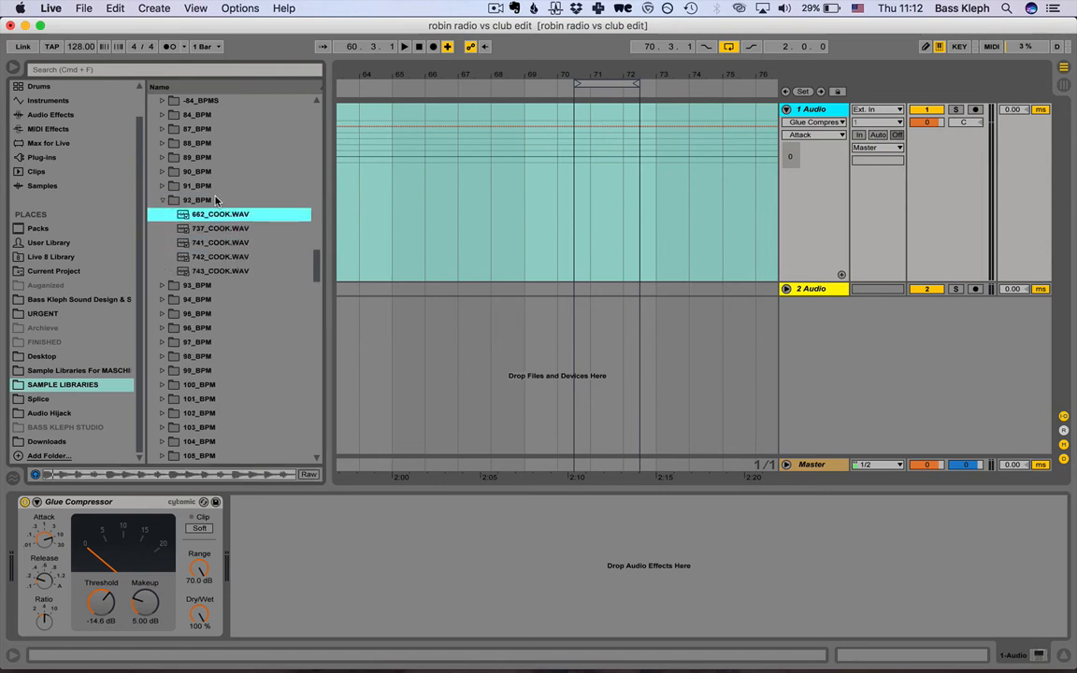
{"action": "key", "text": "Down"}
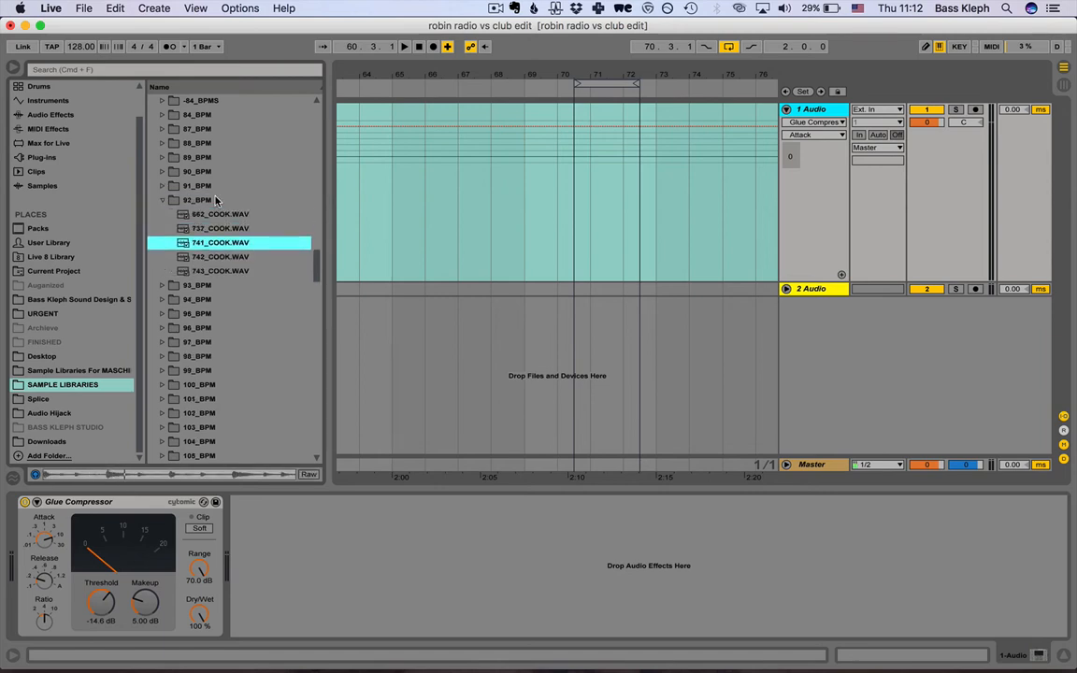
{"action": "key", "text": "Down"}
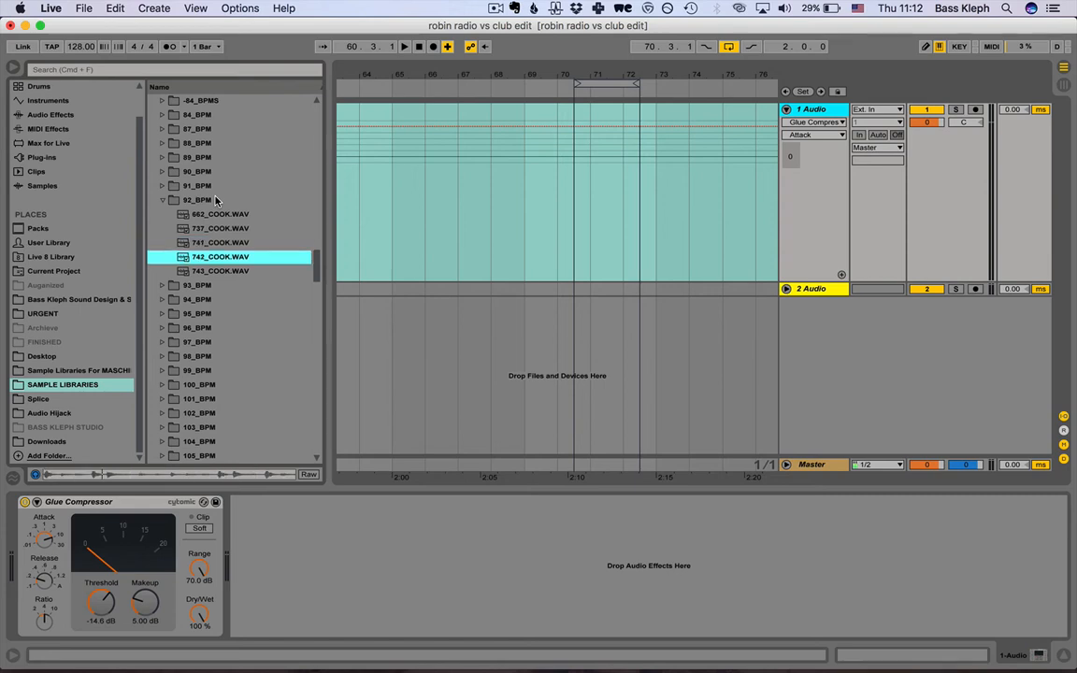
{"action": "key", "text": "Up"}
{"action": "key", "text": "Down"}
{"action": "key", "text": "Down"}
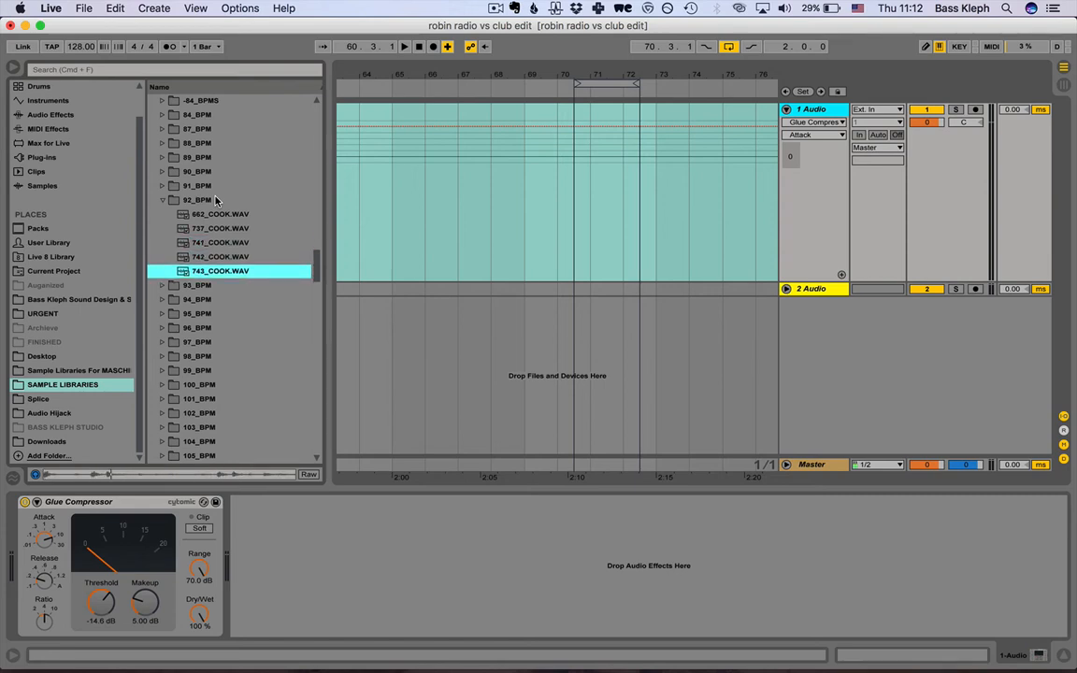
{"action": "key", "text": "Up"}
{"action": "key", "text": "Up"}
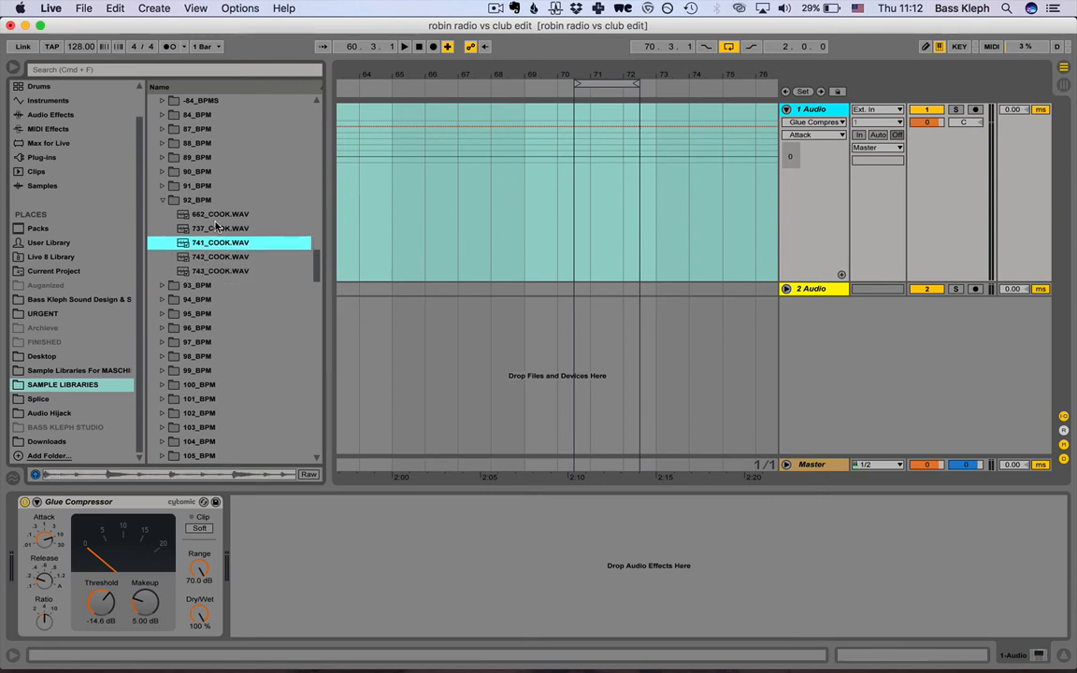
Place 741_COOK.WAV on the first audio track at bar 69, loop the one-bar clip and play it.
{"action": "left_click_drag", "start_coordinate": [198, 242], "coordinate": [519, 222]}
{"action": "left_click_drag", "start_coordinate": [543, 69], "coordinate": [542, 137]}
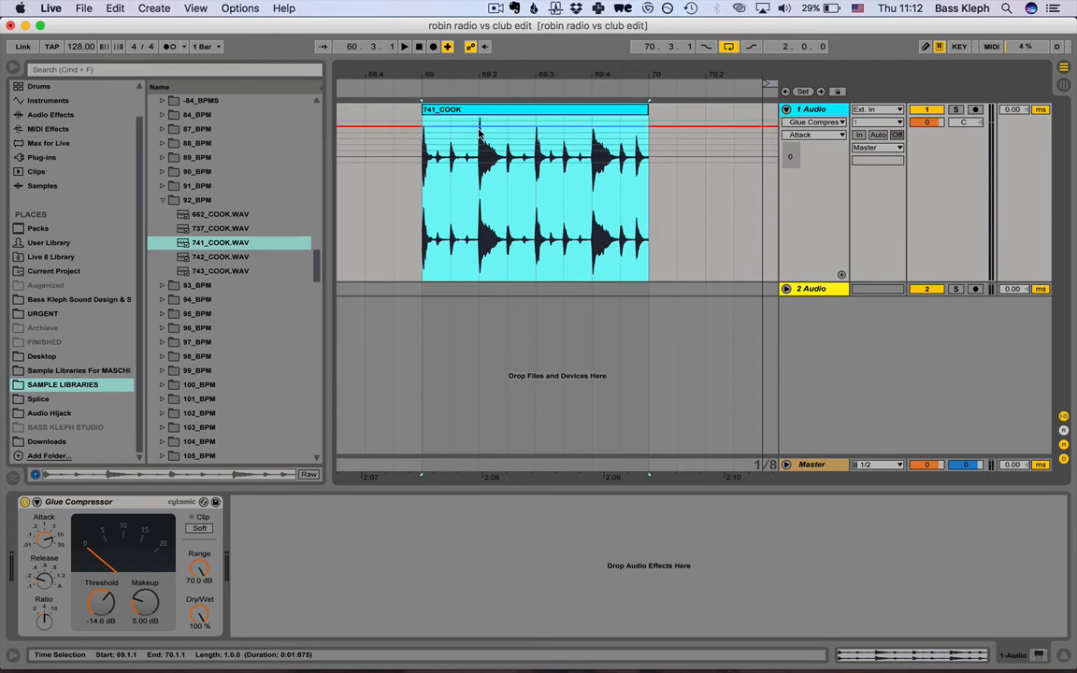
{"action": "key", "text": "super+l"}
{"action": "key", "text": "space"}
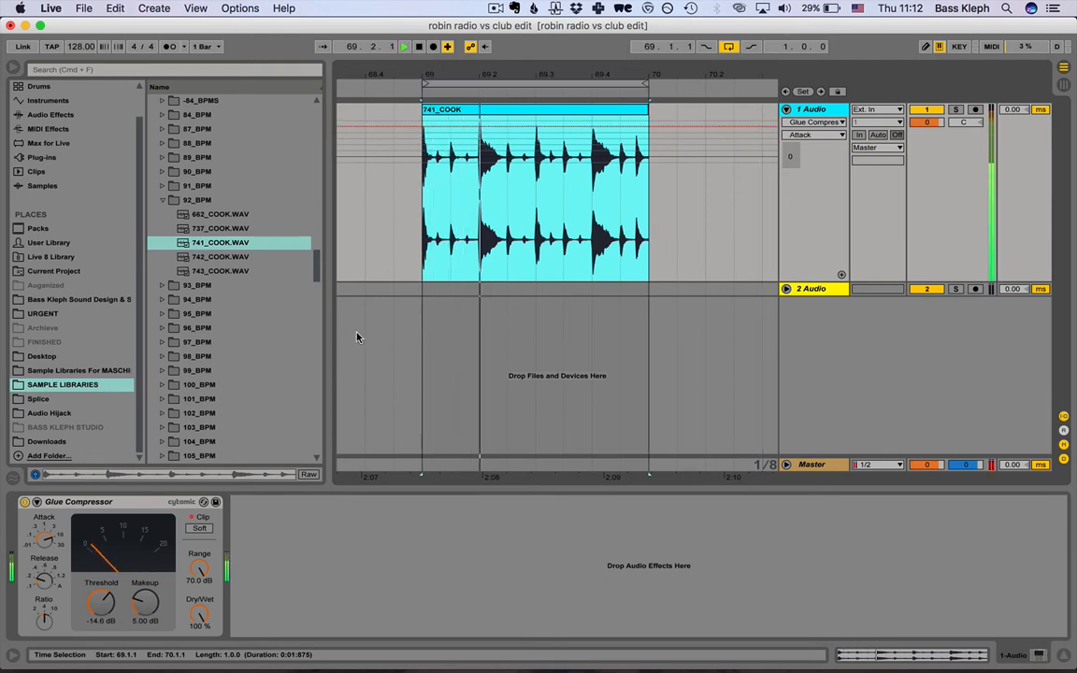
Turn off warping for the 741_COOK clip and set the loop to cover its full unwarped length.
{"action": "key", "text": "shift+Tab"}
{"action": "left_click", "coordinate": [165, 515]}
{"action": "key", "text": "shift+Tab"}
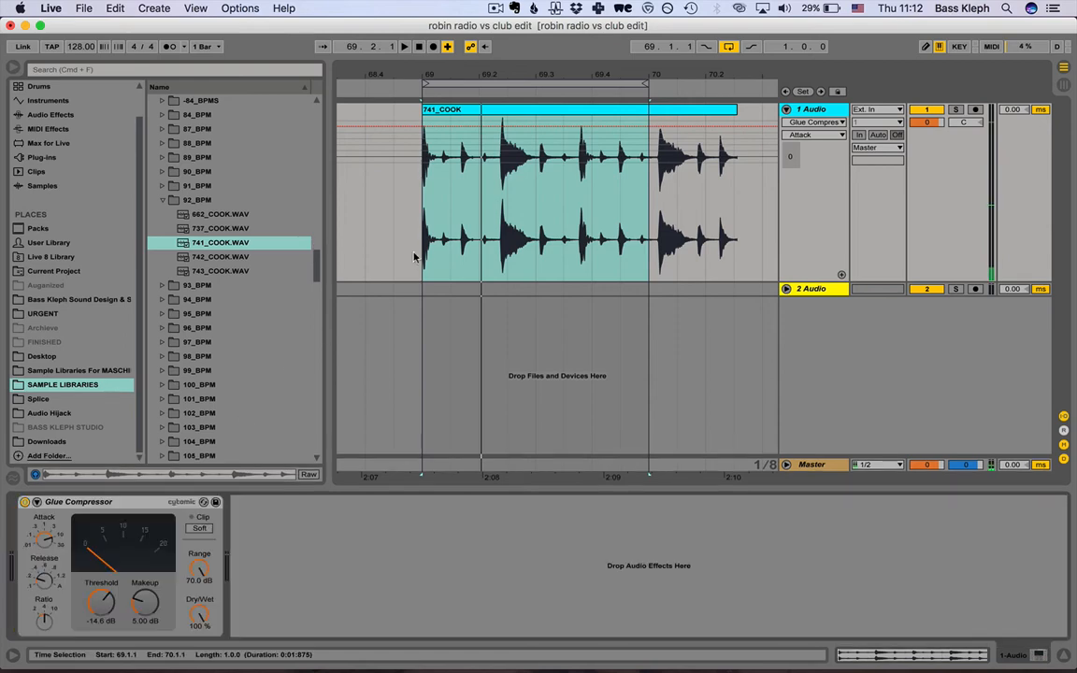
{"action": "left_click", "coordinate": [661, 112]}
{"action": "key", "text": "super+l"}
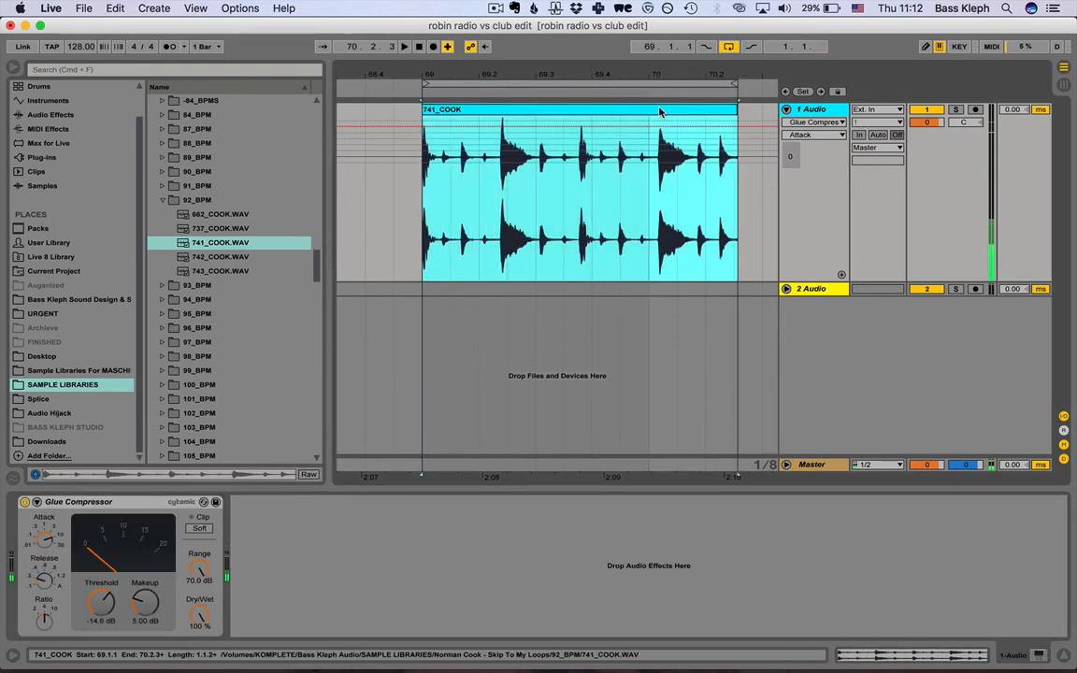
{"action": "key", "text": "shift+Tab"}
{"action": "key", "text": "shift+Tab"}
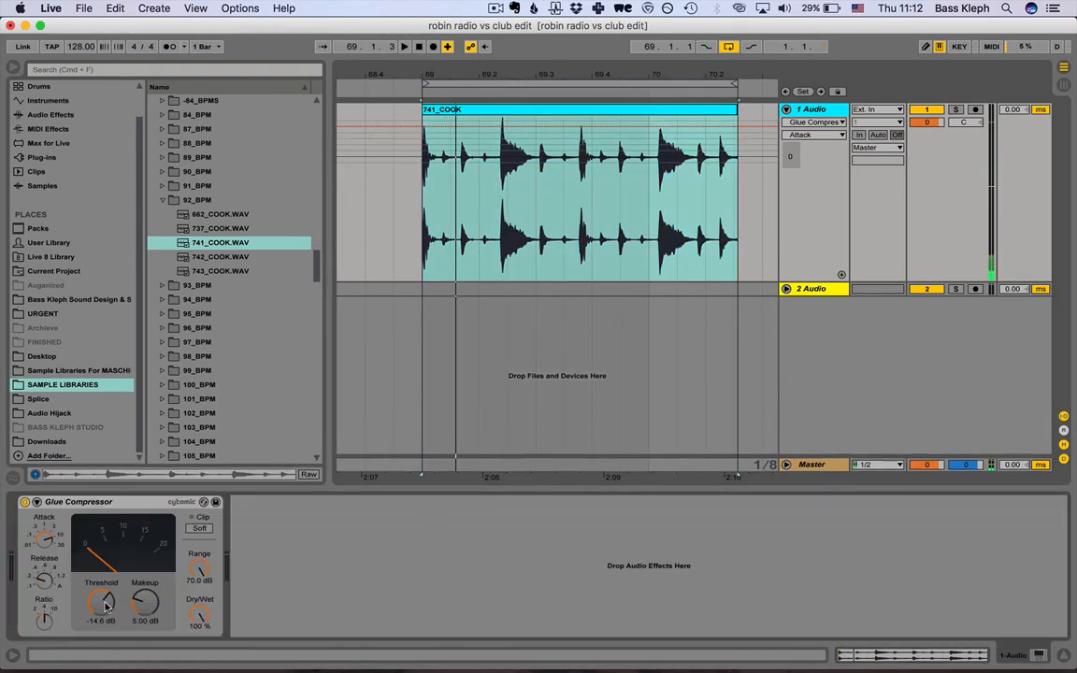
Reset the Glue Compressor's threshold and makeup to 0.00 dB, its attack to 1 and its release to .6.
{"action": "left_click", "coordinate": [100, 603]}
{"action": "double_click", "coordinate": [145, 604]}
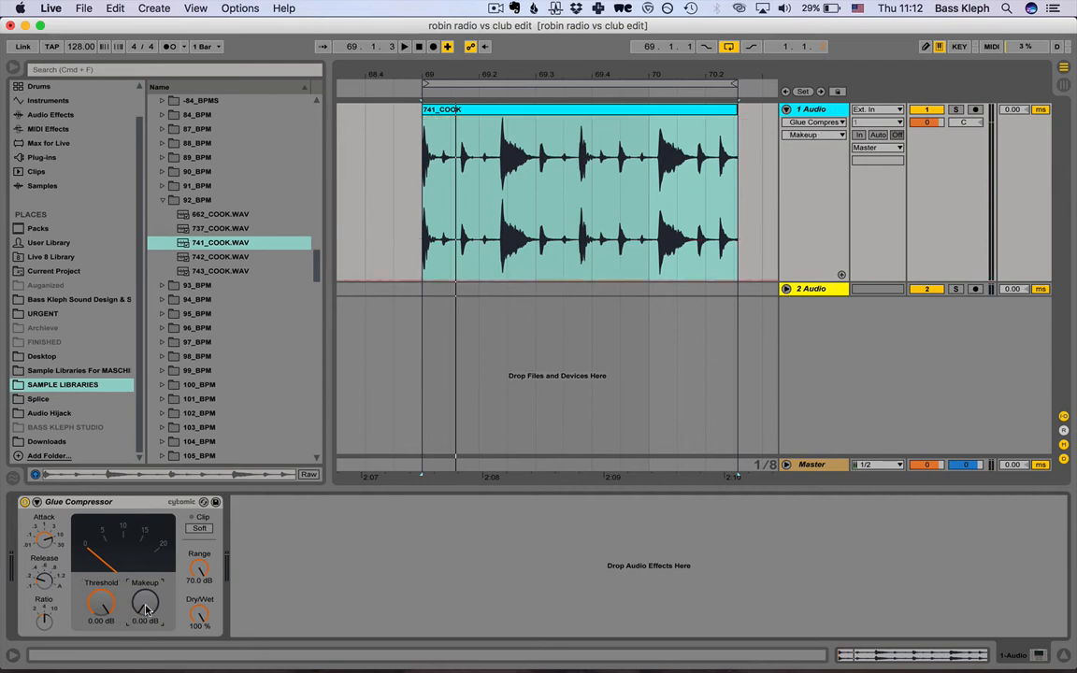
{"action": "left_click", "coordinate": [48, 544]}
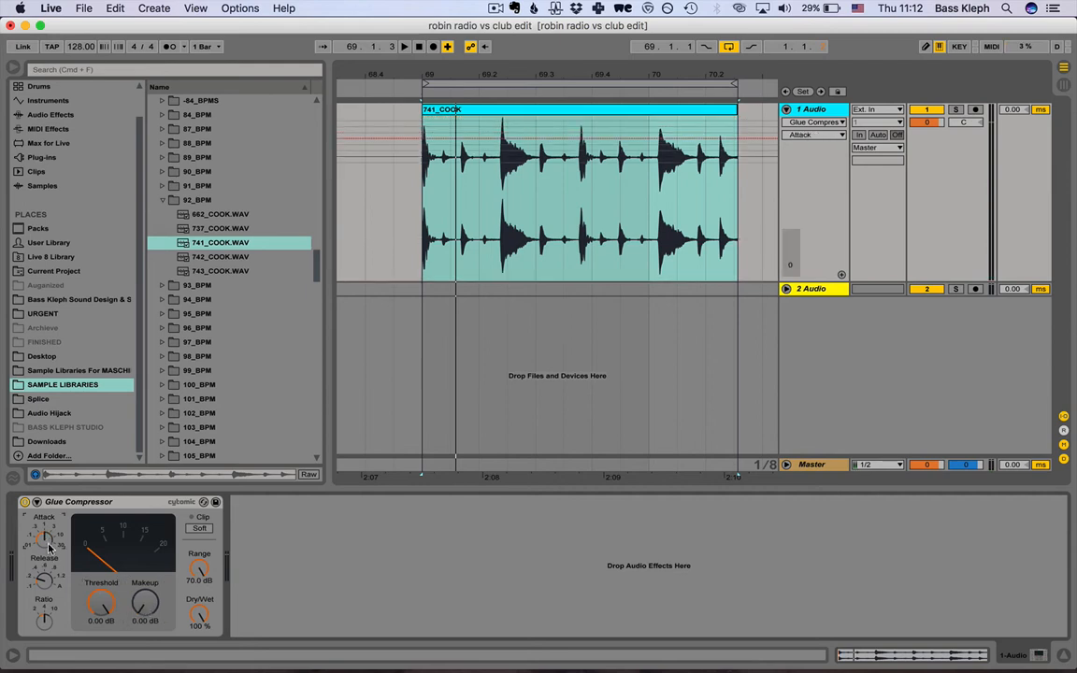
{"action": "left_click", "coordinate": [44, 578]}
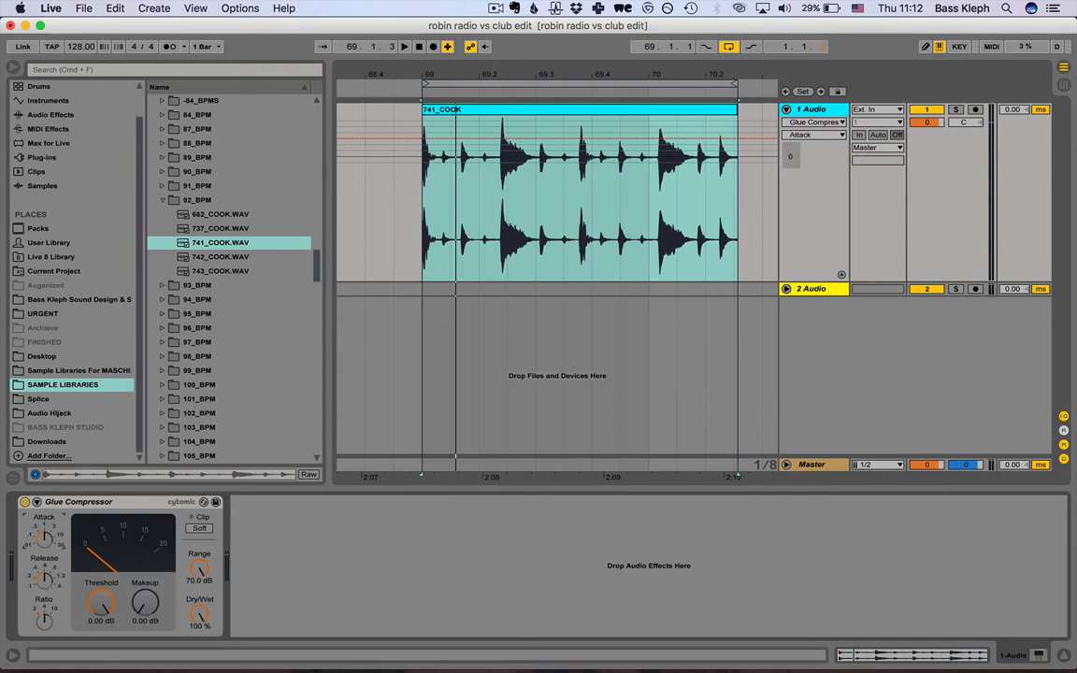
Set the Glue Compressor's attack to .01, its release to .1 and its ratio to 10.
{"action": "left_click", "coordinate": [45, 539]}
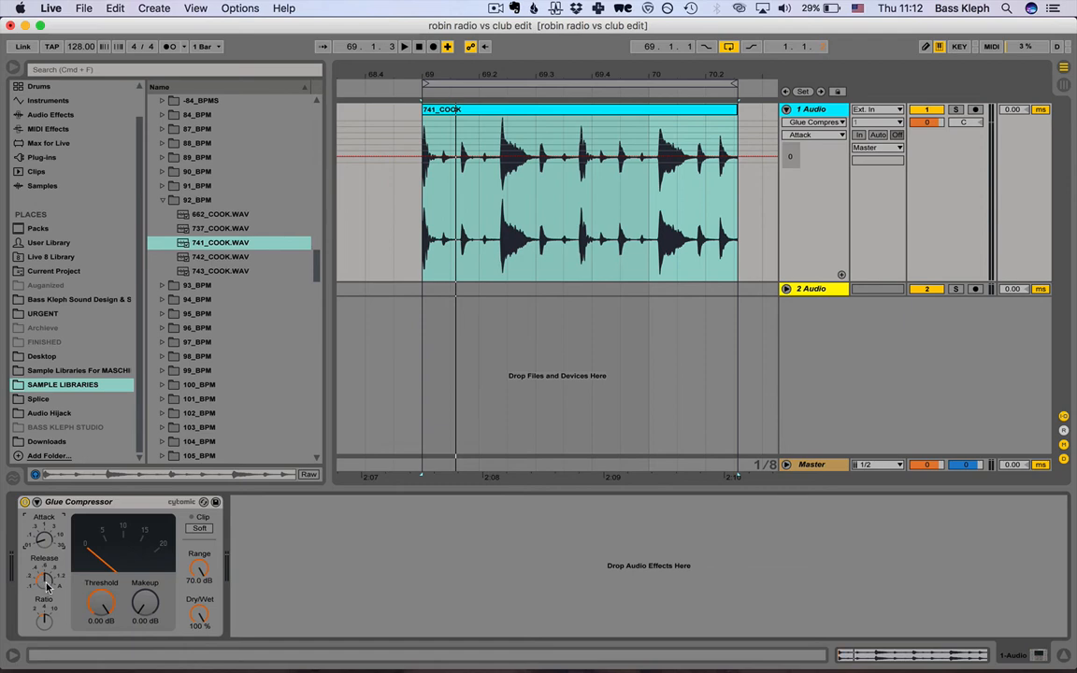
{"action": "left_click", "coordinate": [47, 586]}
{"action": "left_click", "coordinate": [46, 621]}
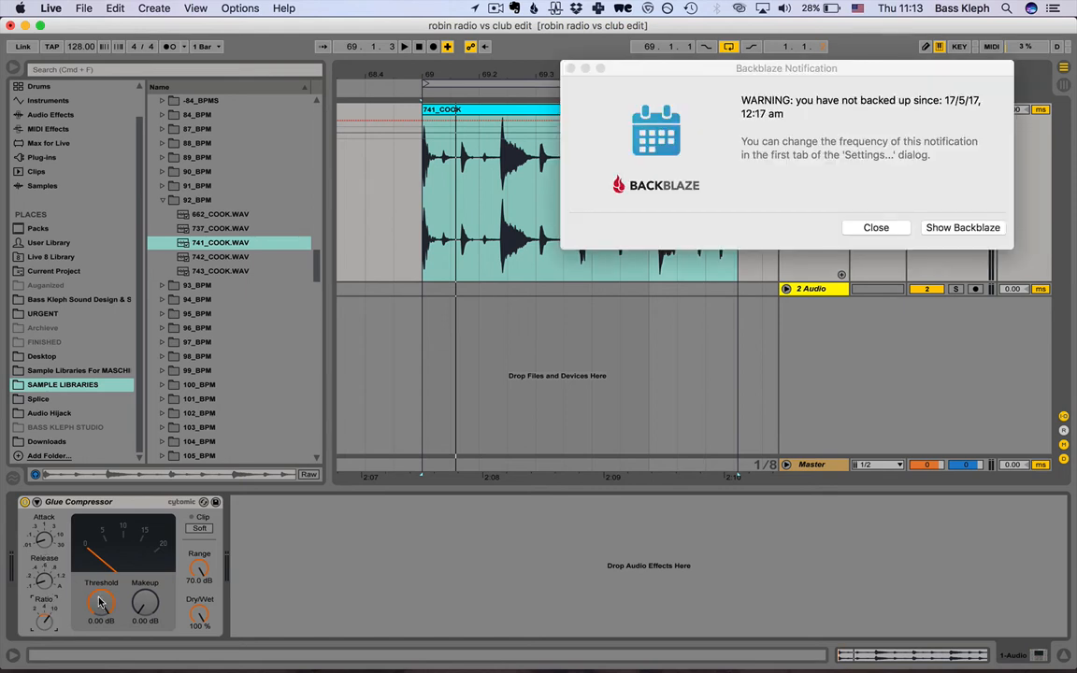
Dismiss the Backblaze backup notification and return to the Glue Compressor.
{"action": "left_click", "coordinate": [876, 227]}
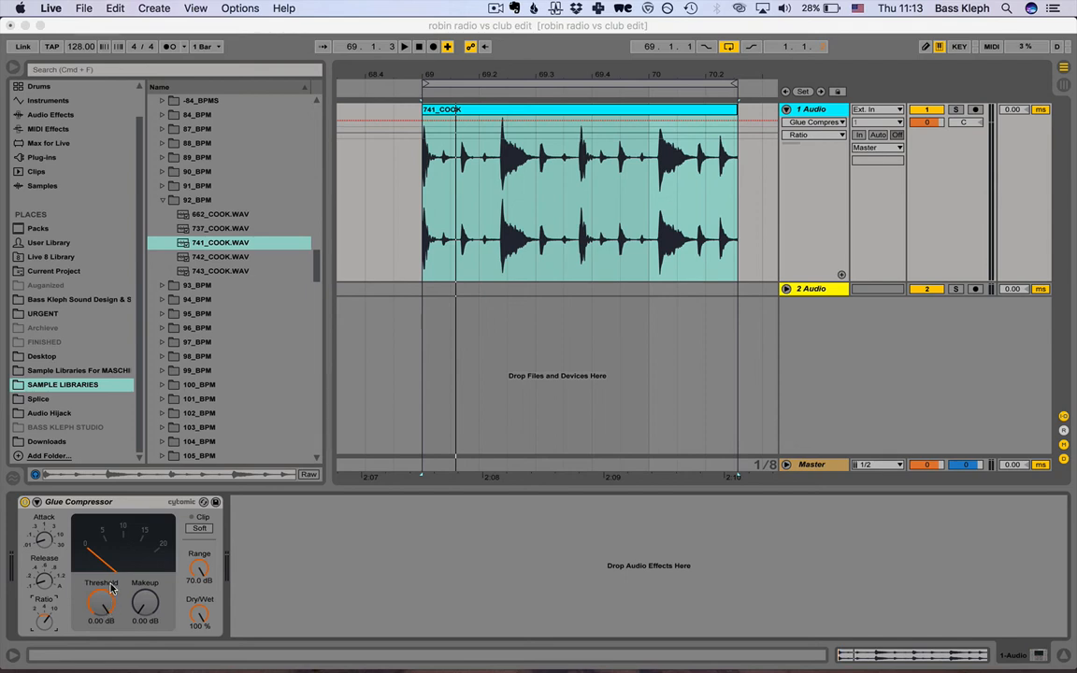
{"action": "left_click", "coordinate": [132, 504]}
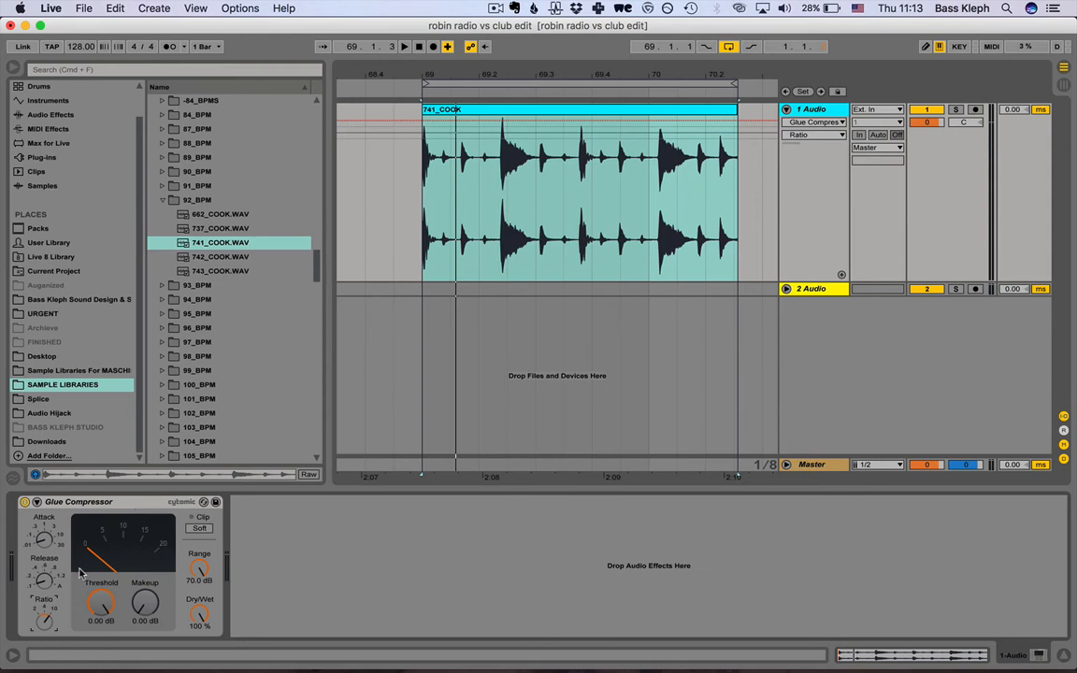
Play the looped drum clip while lowering the Glue Compressor's threshold to -19.0 dB, and stop playback.
{"action": "left_click", "coordinate": [112, 610]}
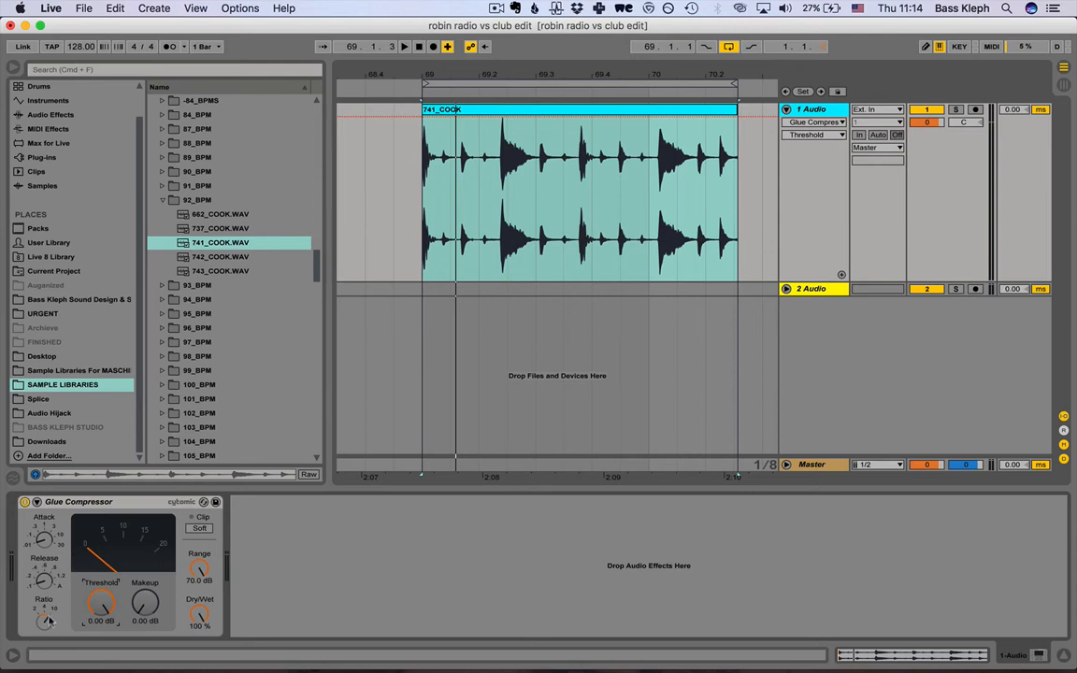
{"action": "mouse_move", "coordinate": [101, 603]}
{"action": "left_mouse_down"}
{"action": "mouse_move", "coordinate": [103, 626]}
{"action": "mouse_move", "coordinate": [106, 592]}
{"action": "left_mouse_up"}
{"action": "key", "text": "space"}
{"action": "left_click_drag", "start_coordinate": [102, 604], "coordinate": [101, 646]}
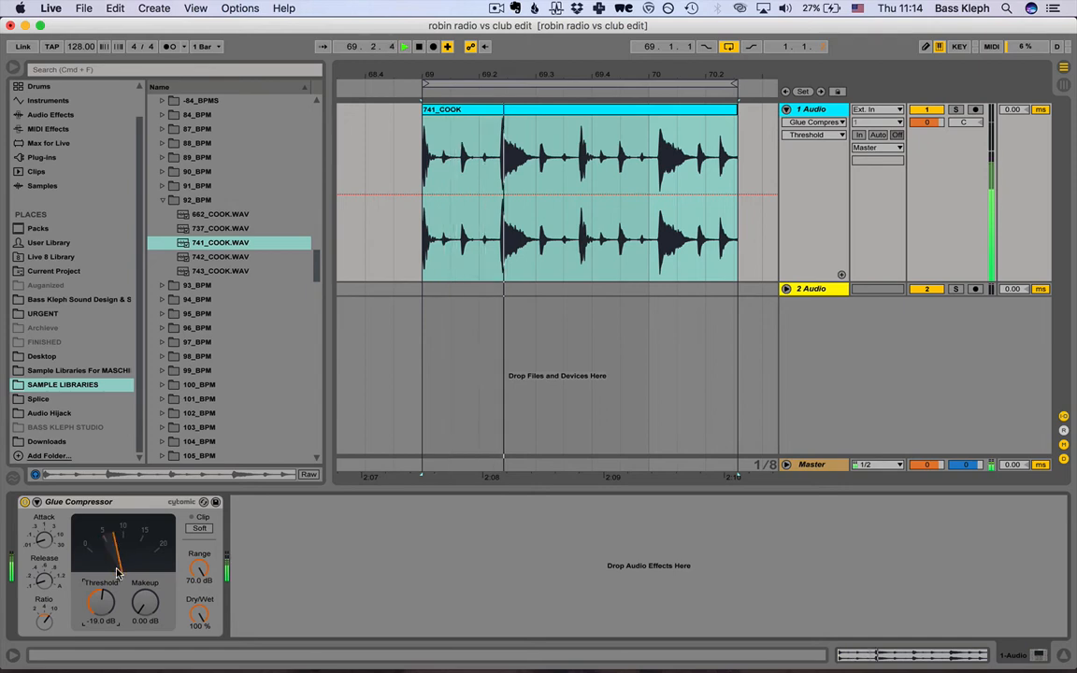
{"action": "key", "text": "space"}
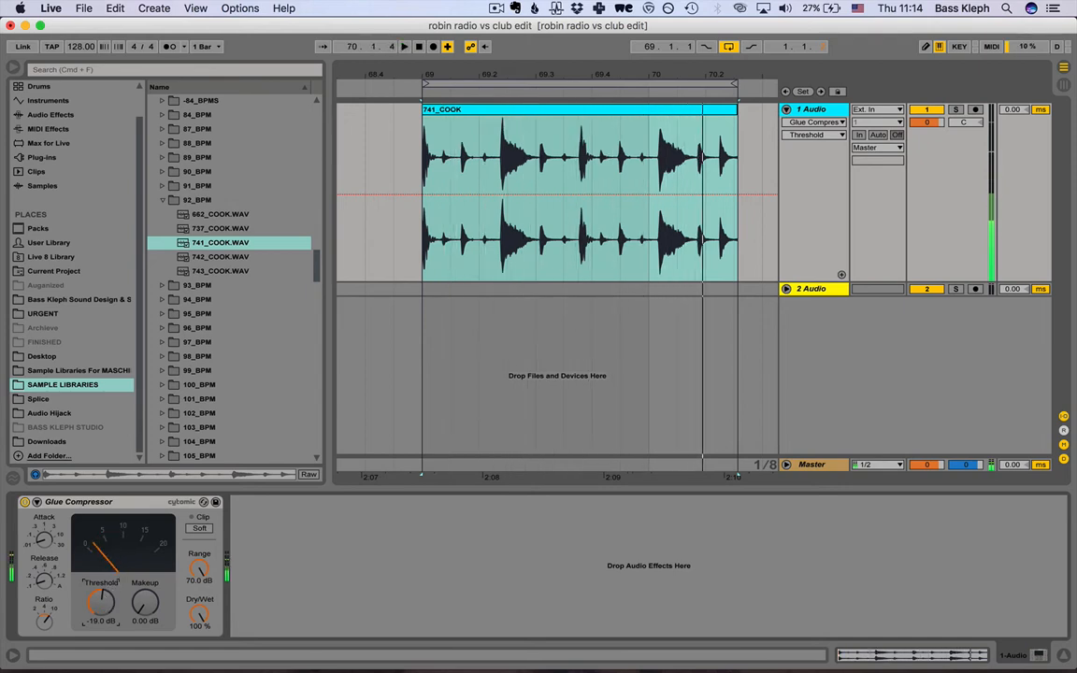
Reset the Glue Compressor's threshold to 0.00 dB, then play the looped drum clip while lowering it to -22.5 dB, and stop playback.
{"action": "mouse_move", "coordinate": [101, 603]}
{"action": "left_mouse_down"}
{"action": "mouse_move", "coordinate": [103, 623]}
{"action": "mouse_move", "coordinate": [103, 605]}
{"action": "left_mouse_up"}
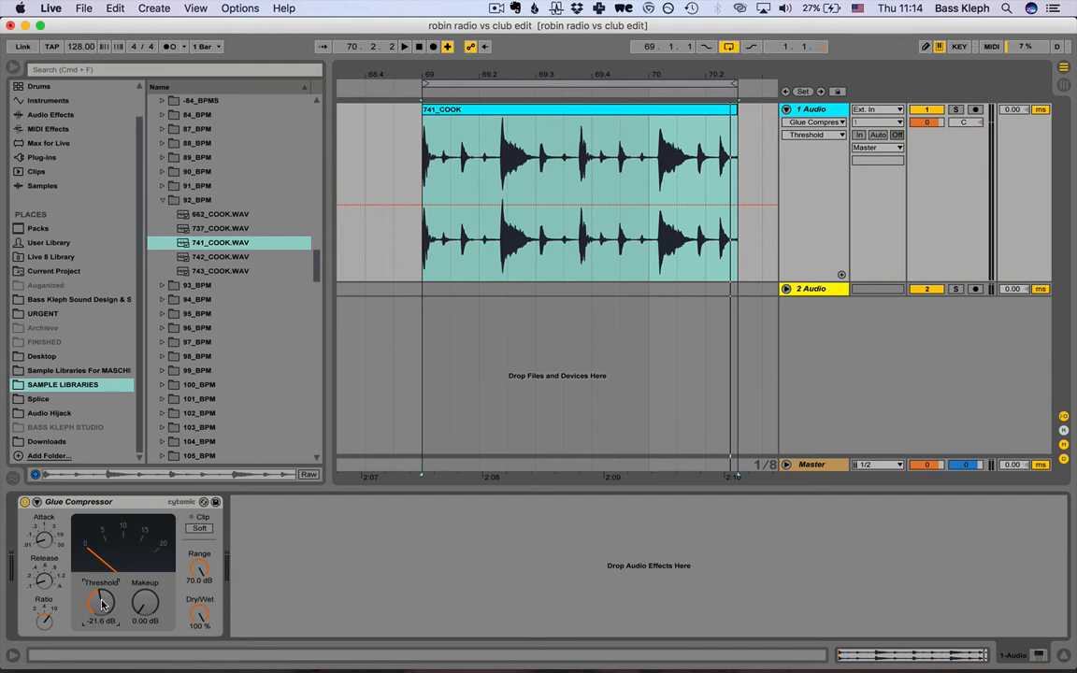
{"action": "key", "text": "Delete"}
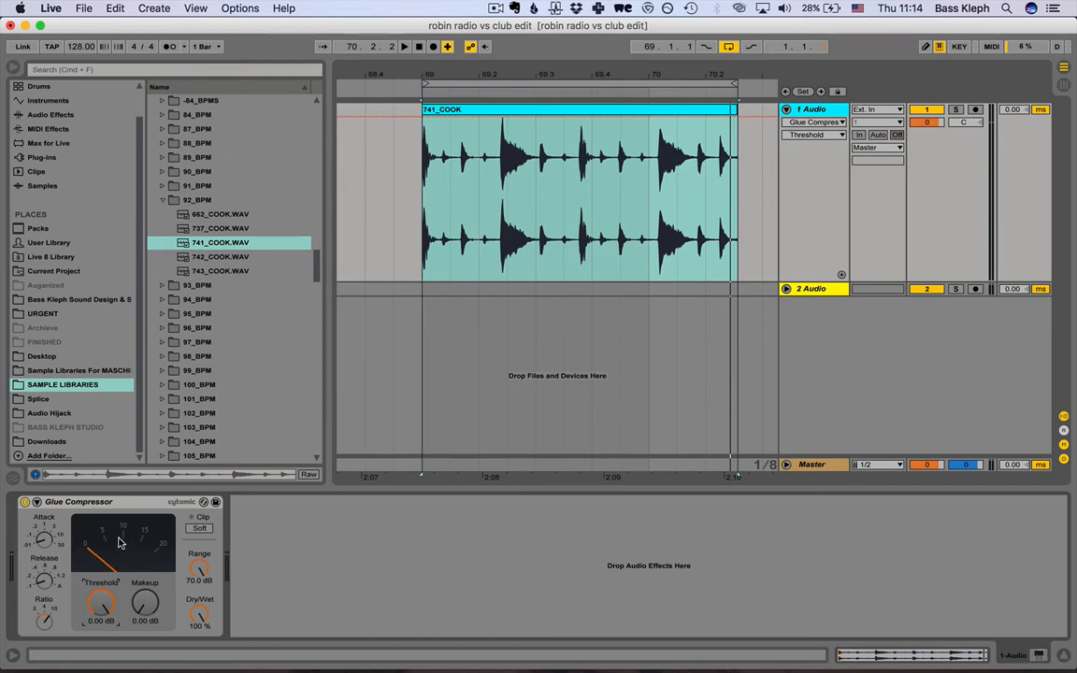
{"action": "key", "text": "space"}
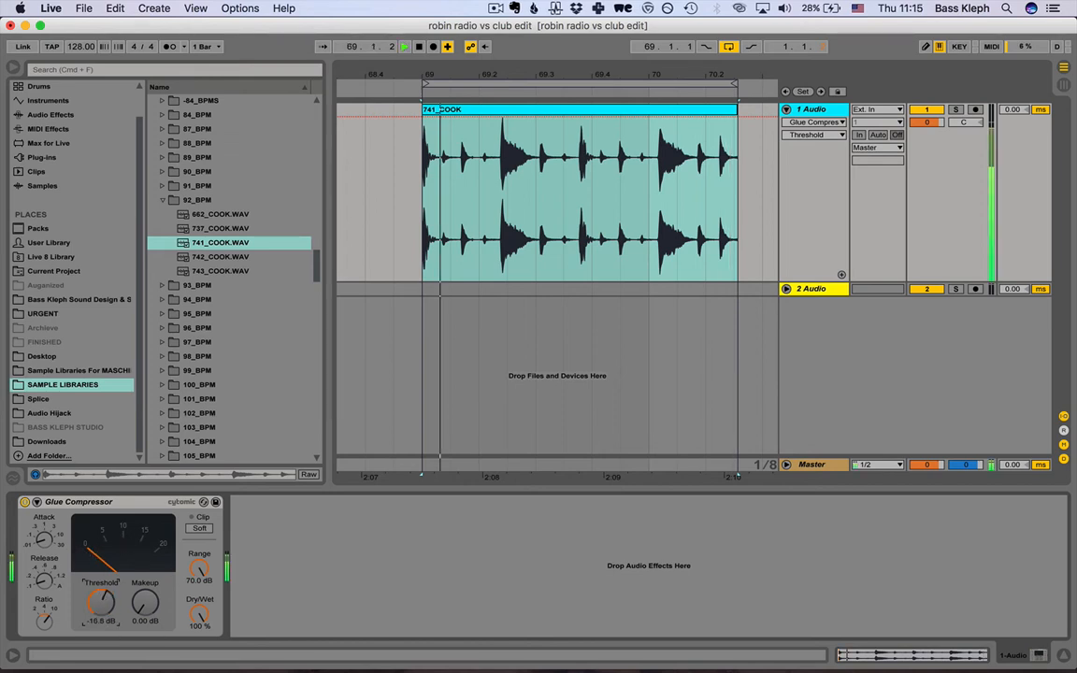
{"action": "left_click_drag", "start_coordinate": [101, 608], "coordinate": [101, 623]}
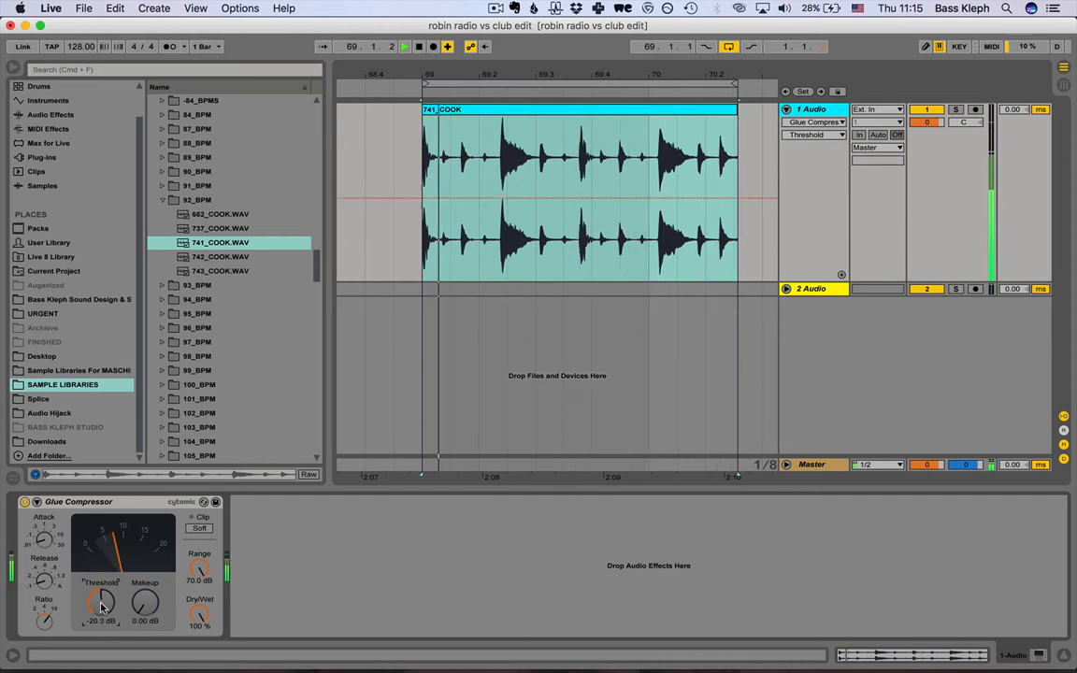
{"action": "key", "text": "space"}
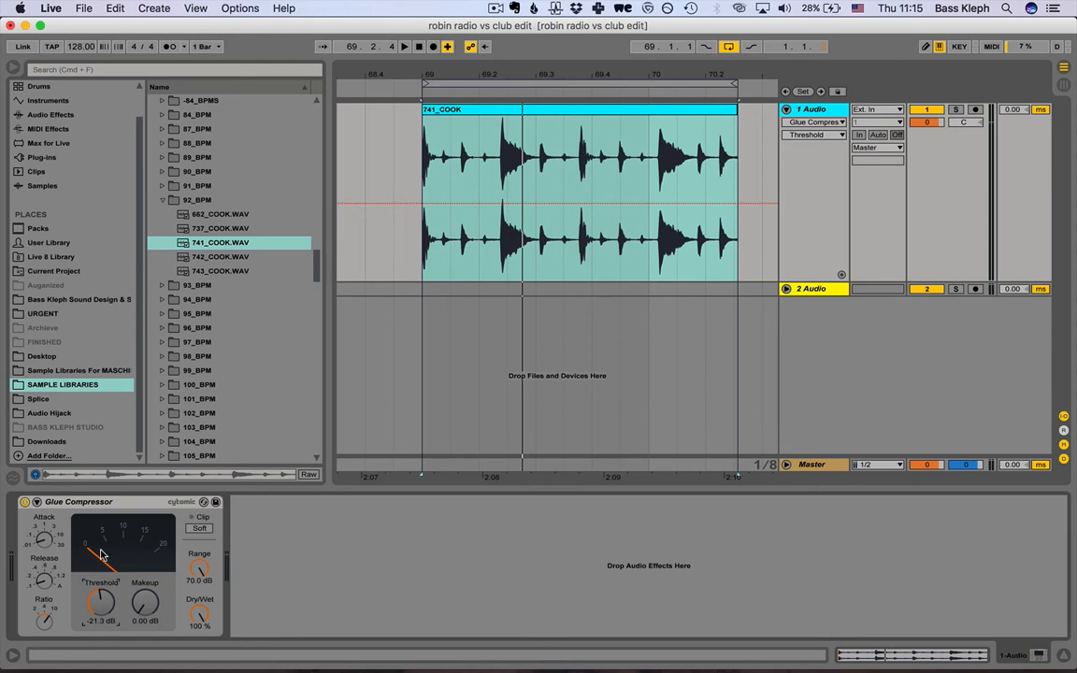
{"action": "key", "text": "space"}
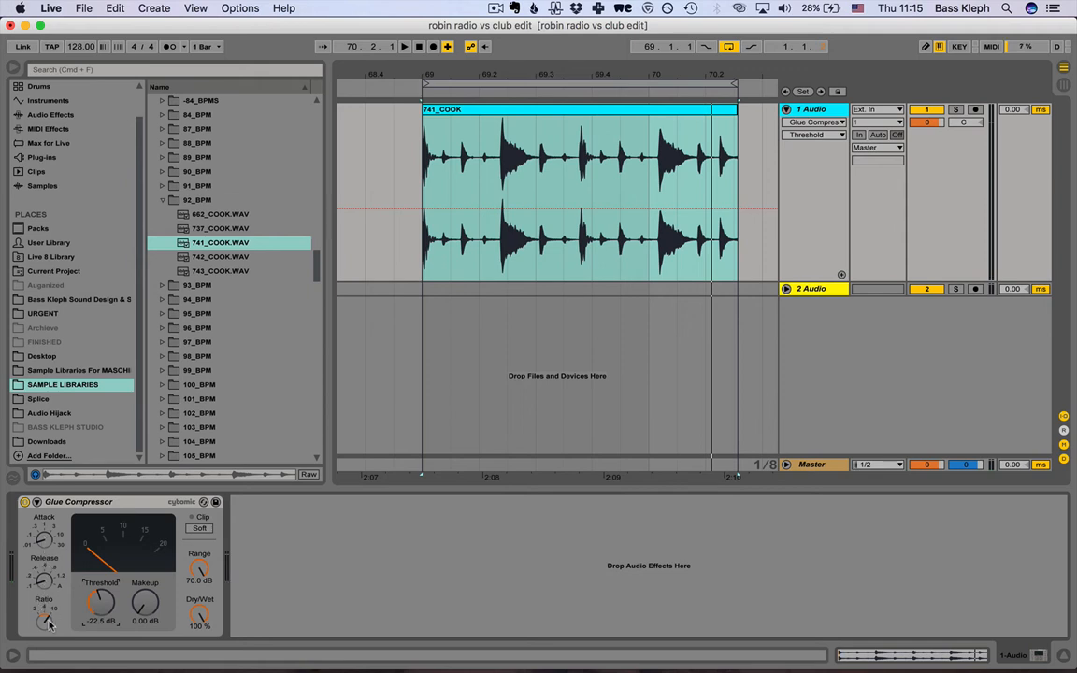
Step the Glue Compressor's attack up and down through its values up to 30, and return it to .01.
{"action": "left_click", "coordinate": [44, 538]}
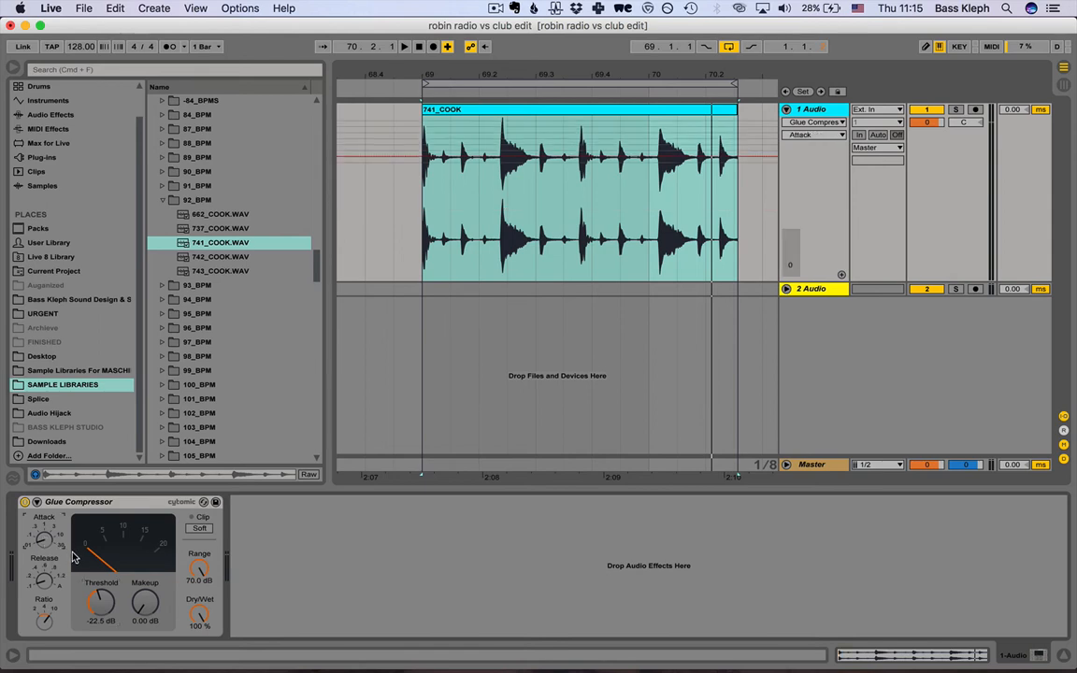
{"action": "key", "text": "Up"}
{"action": "key", "text": "Up"}
{"action": "key", "text": "Down"}
{"action": "key", "text": "Down"}
{"action": "key", "text": "Up"}
{"action": "key", "text": "Up"}
{"action": "key", "text": "Up"}
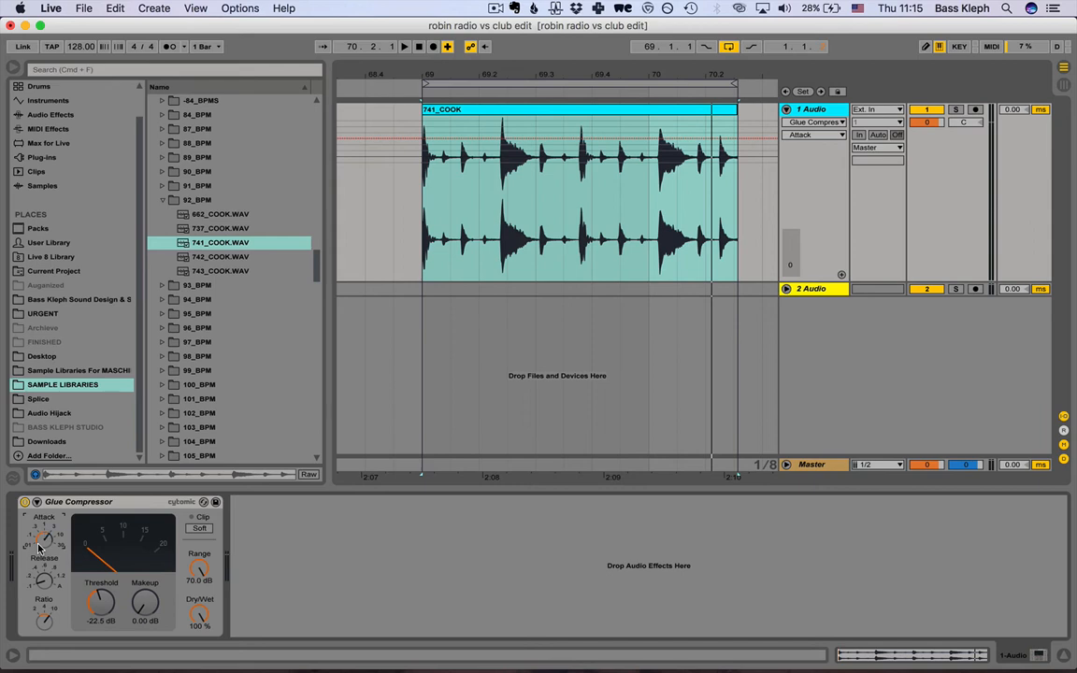
{"action": "key", "text": "Up"}
{"action": "key", "text": "Up"}
{"action": "key", "text": "Up"}
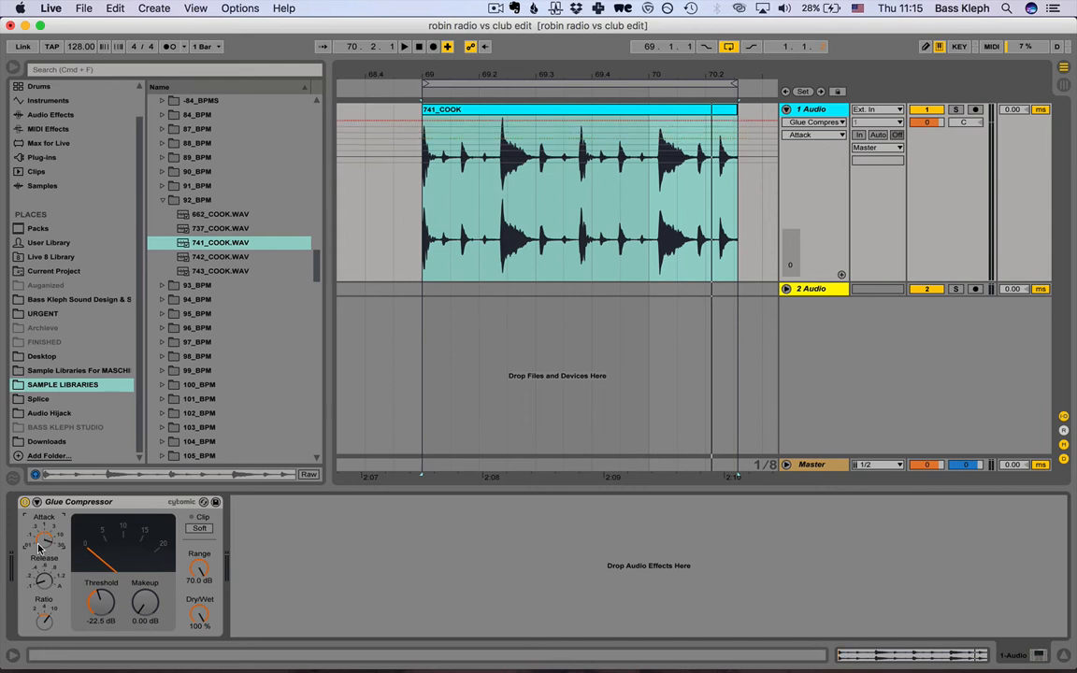
{"action": "key", "text": "Down"}
{"action": "key", "text": "Down"}
{"action": "key", "text": "Down"}
{"action": "key", "text": "Down"}
{"action": "key", "text": "Down"}
{"action": "key", "text": "Down"}
{"action": "key", "text": "Down"}
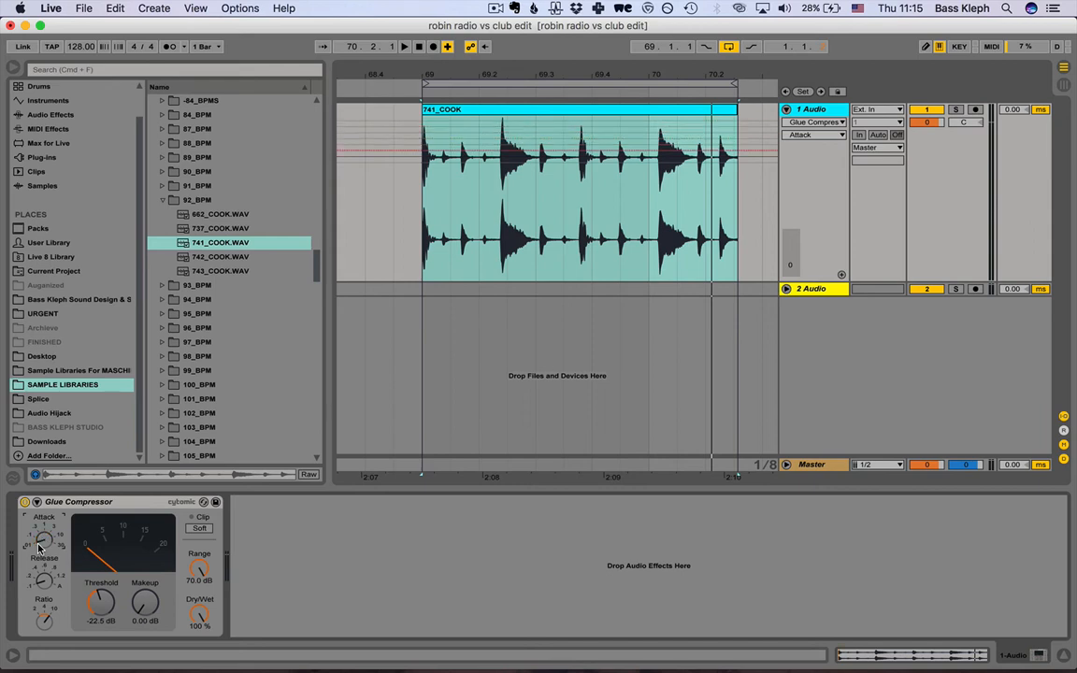
{"action": "key", "text": "Up"}
{"action": "key", "text": "Up"}
{"action": "key", "text": "Up"}
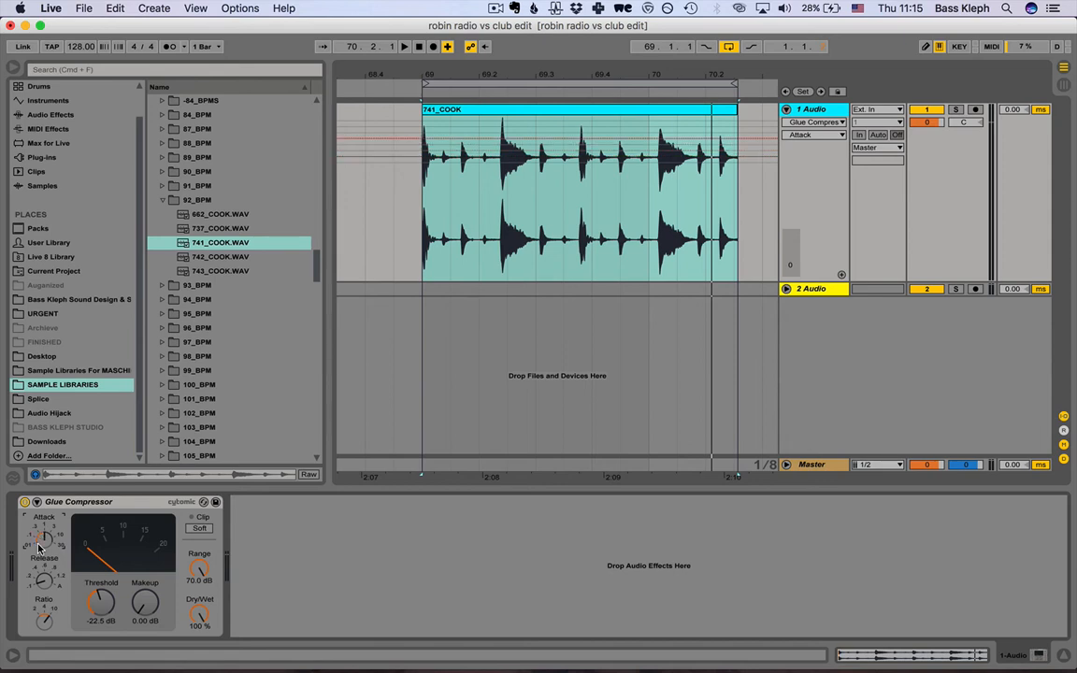
{"action": "key", "text": "Down"}
{"action": "key", "text": "Down"}
{"action": "key", "text": "Down"}
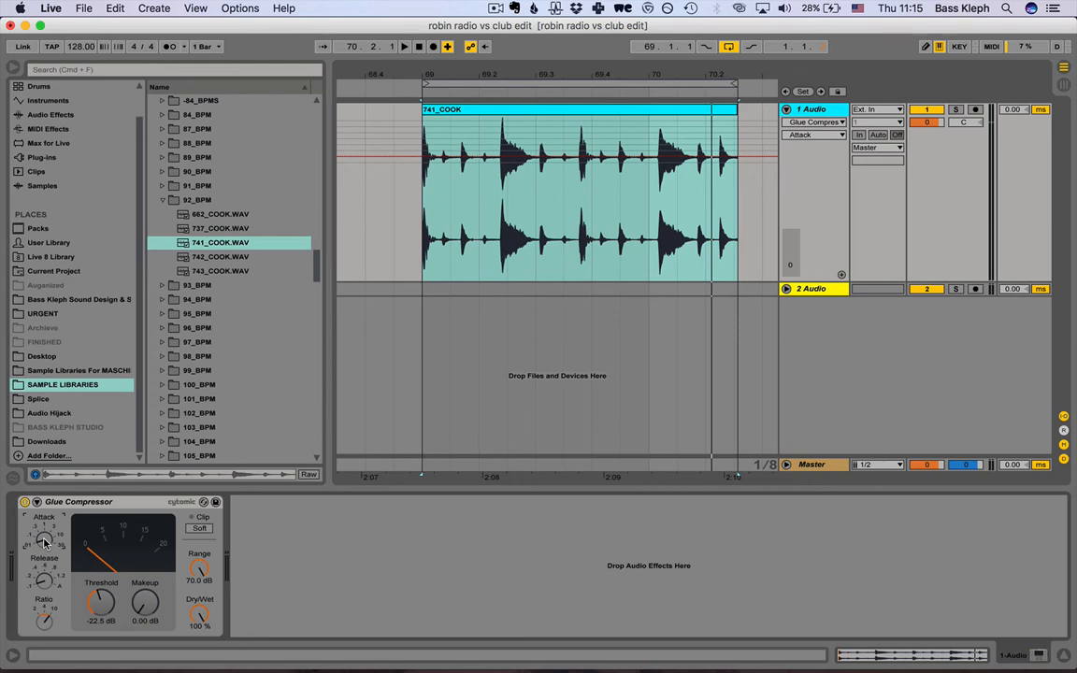
Compare the drum loop with the Glue Compressor's attack at .01 and at 30, returning the attack to .01.
{"action": "key", "text": "space"}
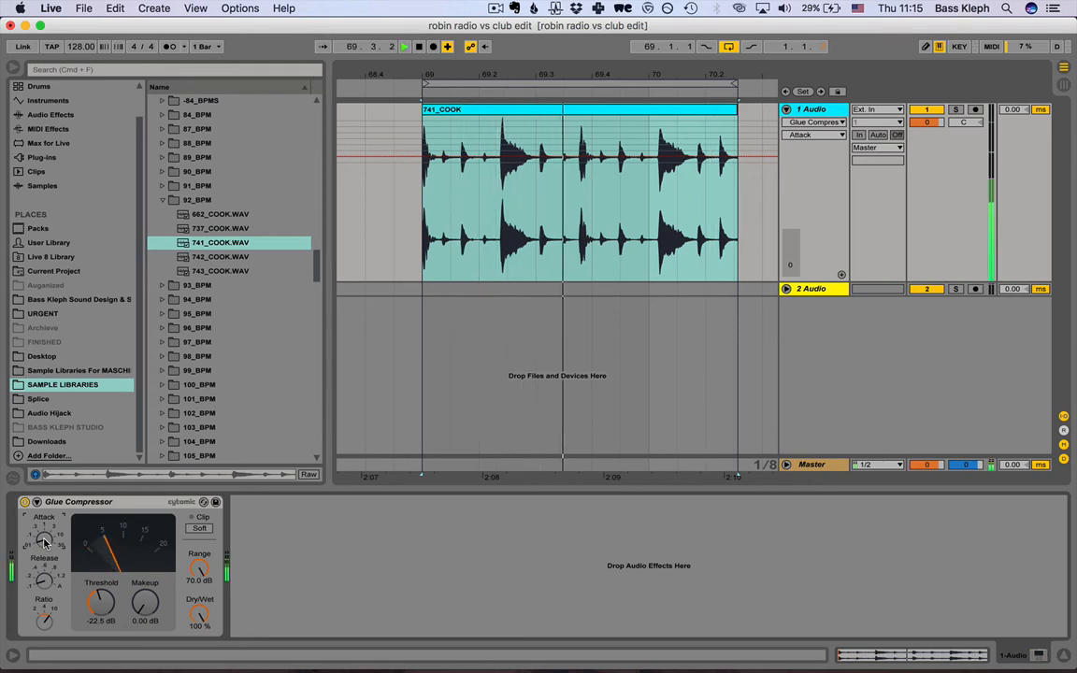
{"action": "key", "text": "space"}
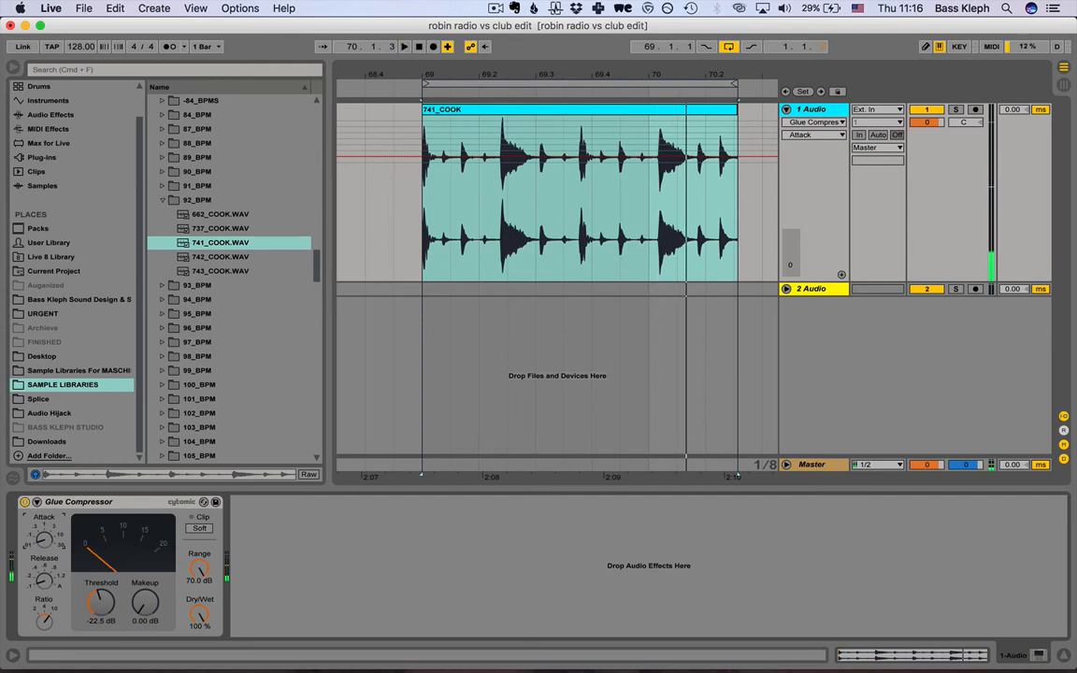
{"action": "left_click_drag", "start_coordinate": [43, 539], "coordinate": [44, 502]}
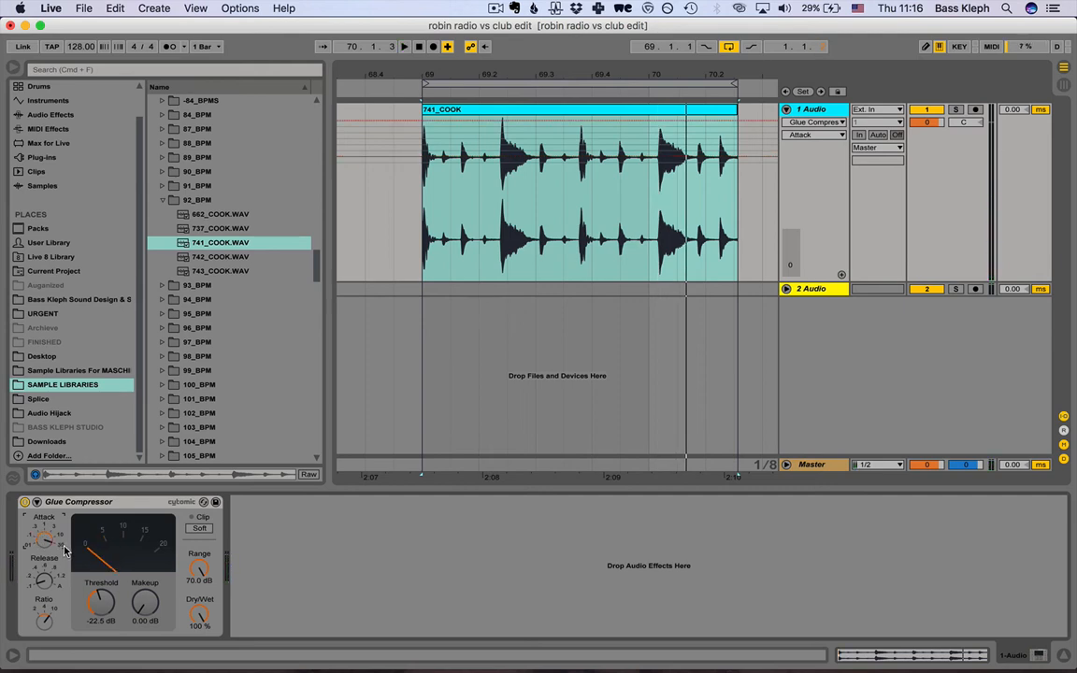
{"action": "key", "text": "space"}
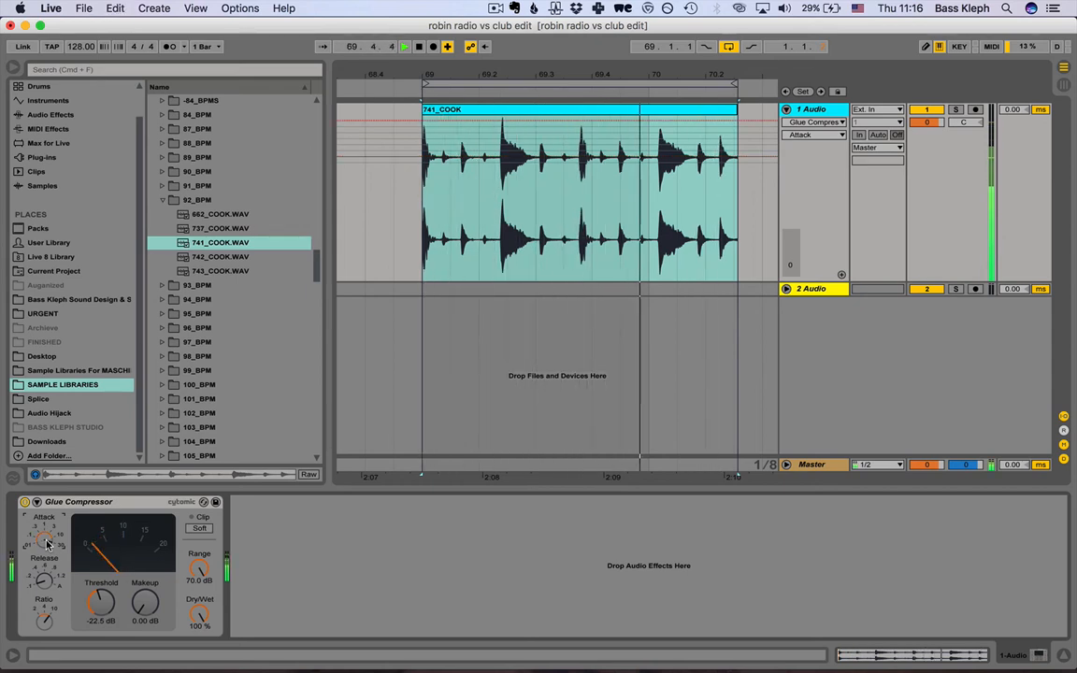
{"action": "key", "text": "space"}
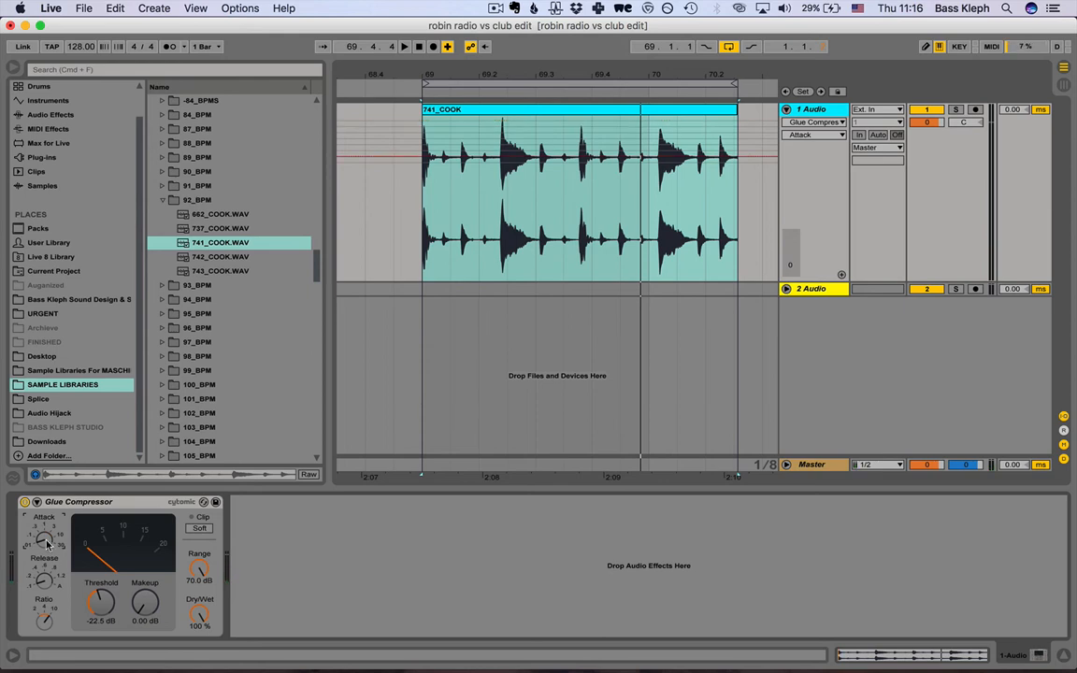
Play the drum loop, set the Glue Compressor's attack to 3, and listen to the loop again.
{"action": "key", "text": "space"}
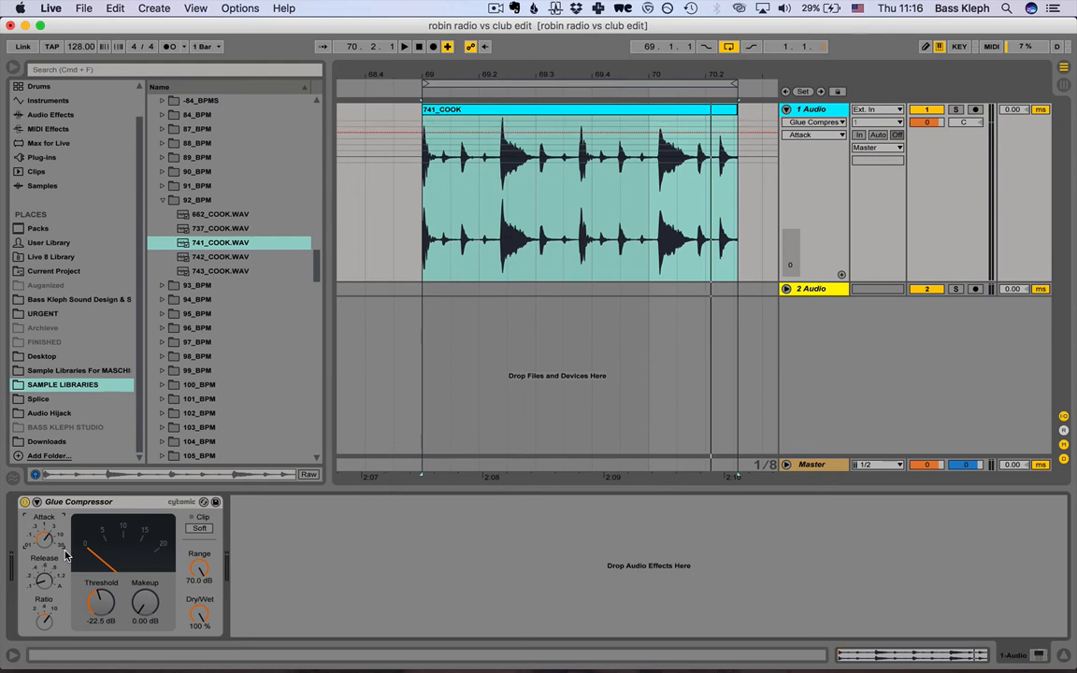
{"action": "key", "text": "space"}
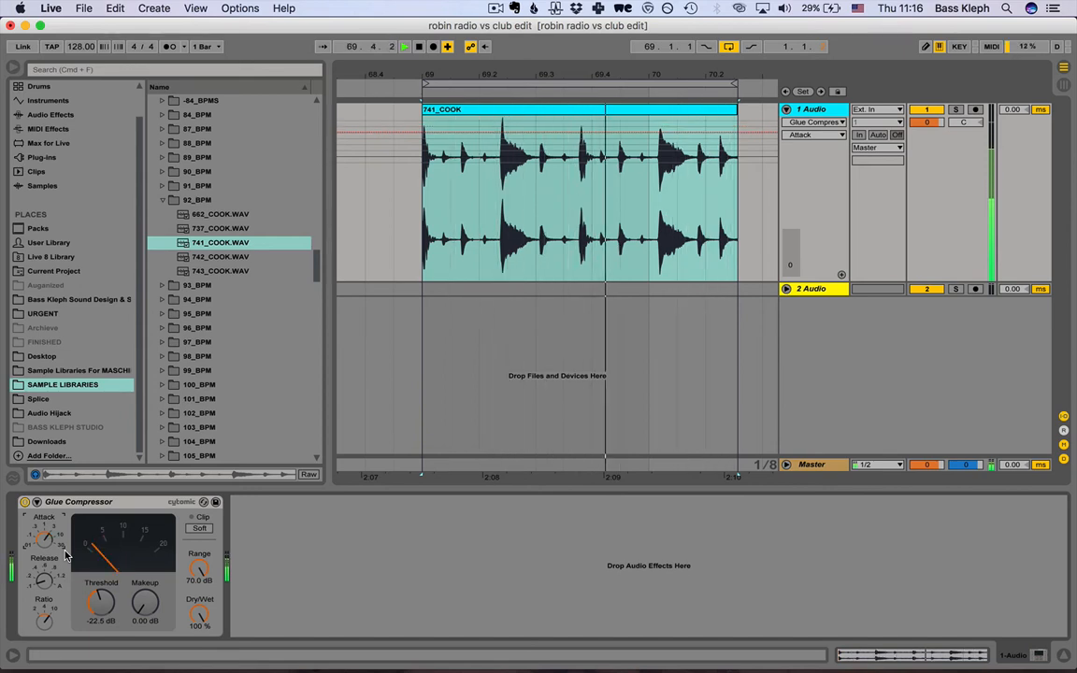
{"action": "key", "text": "space"}
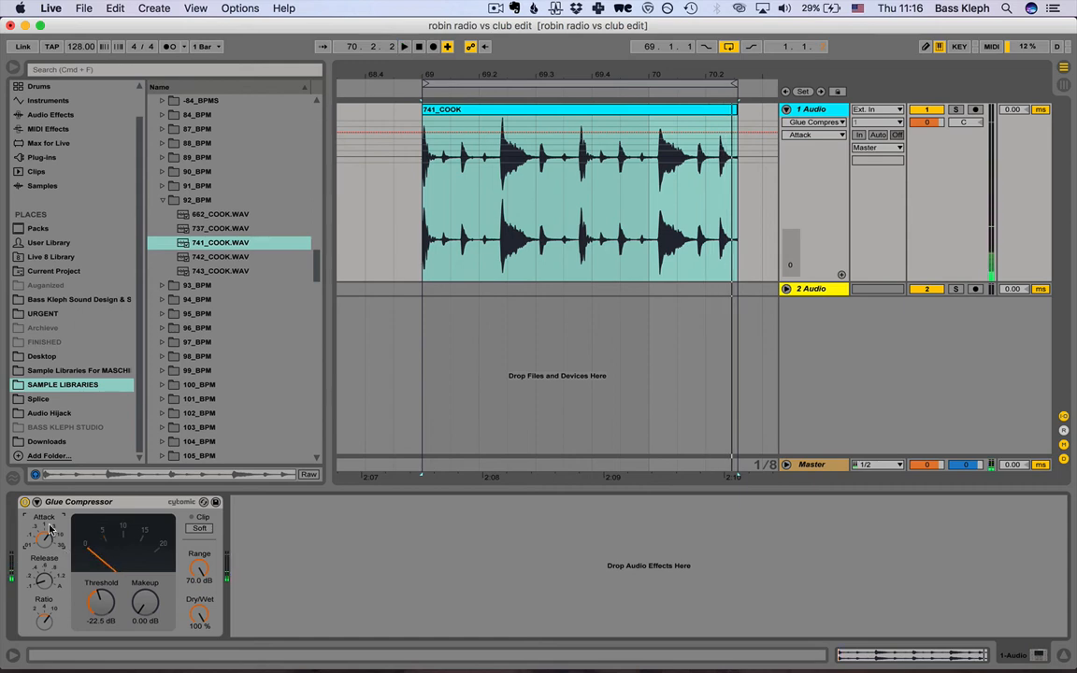
Try the Glue Compressor's release at 1.2, .1 and A.
{"action": "left_click", "coordinate": [43, 584]}
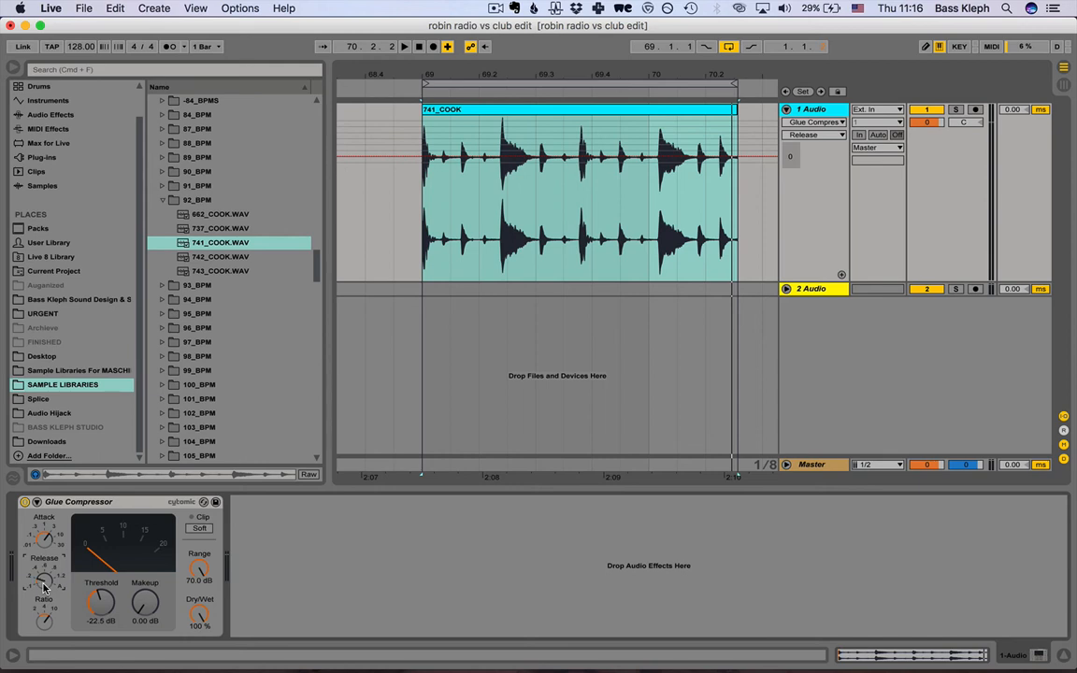
{"action": "left_click_drag", "start_coordinate": [43, 585], "coordinate": [43, 584]}
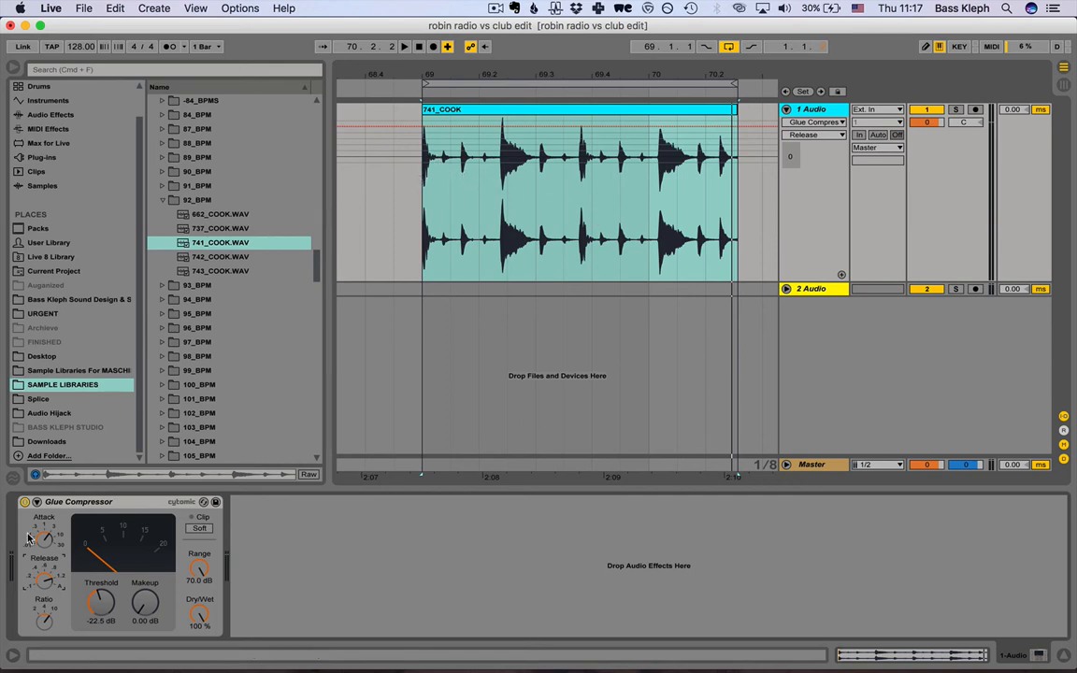
{"action": "left_click_drag", "start_coordinate": [50, 585], "coordinate": [47, 654]}
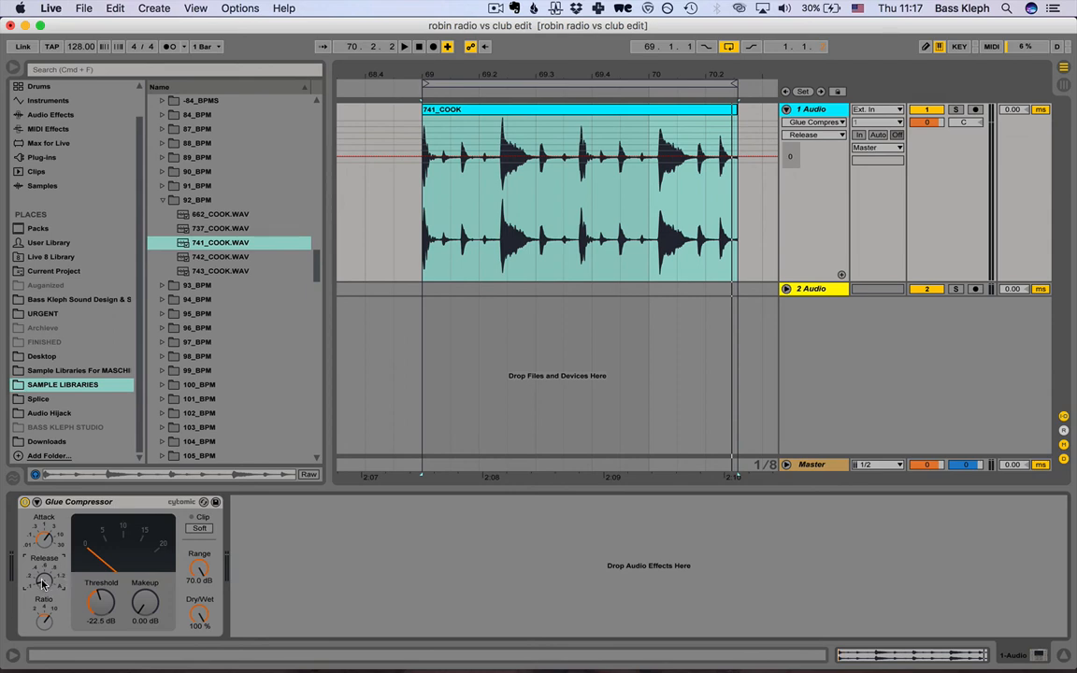
{"action": "left_click_drag", "start_coordinate": [42, 585], "coordinate": [42, 558]}
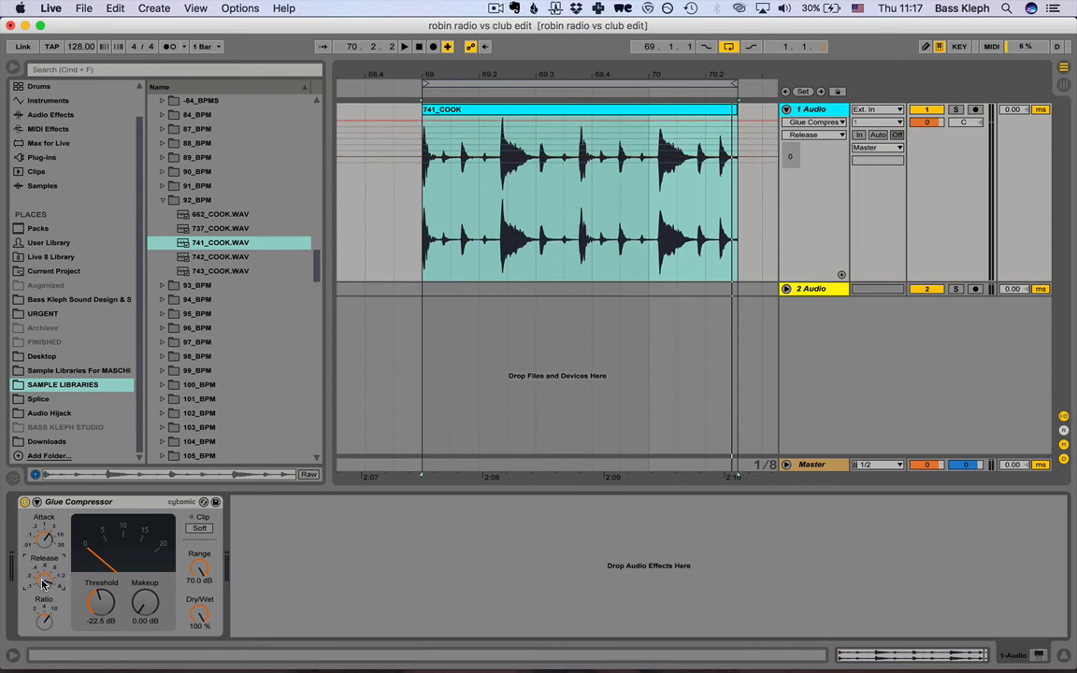
Play the drum loop with the release at 1.2, set the release to .1, and stop playback.
{"action": "key", "text": "space"}
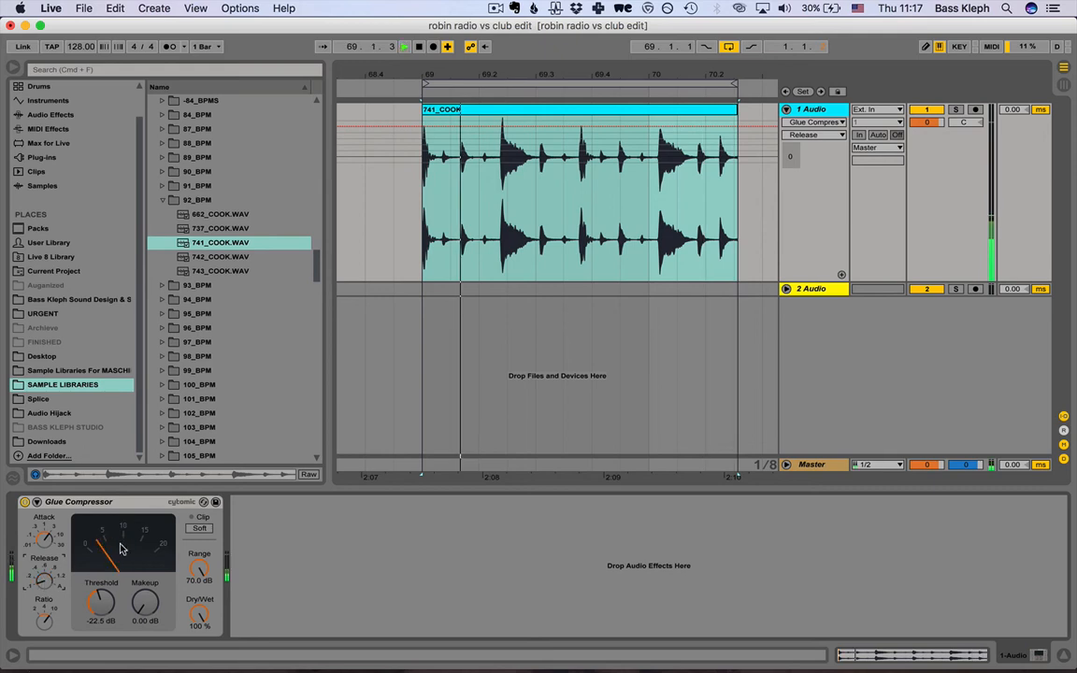
{"action": "key", "text": "space"}
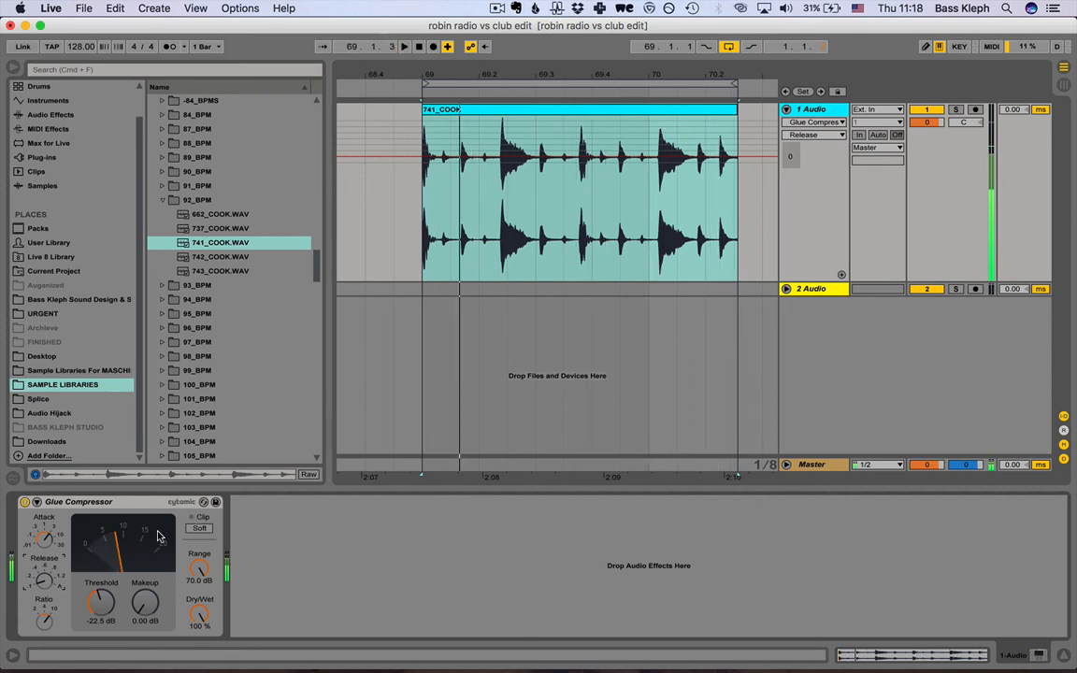
{"action": "key", "text": "space"}
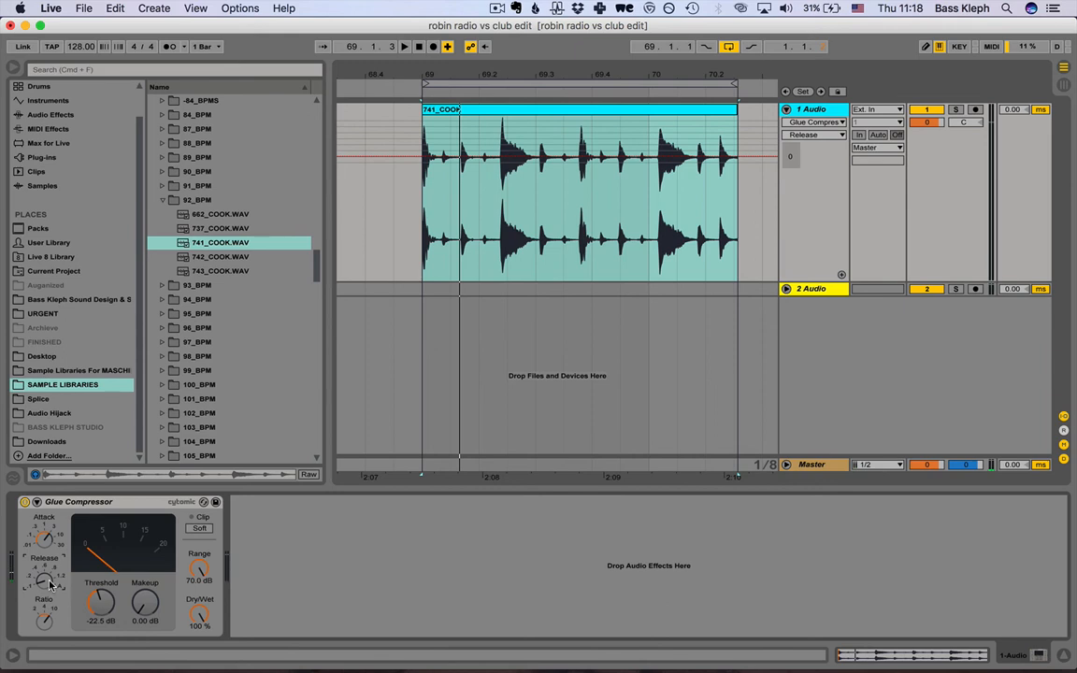
Move the release to .2 and back to .1, and listen to the drum loop at that setting.
{"action": "left_click_drag", "start_coordinate": [49, 584], "coordinate": [50, 590]}
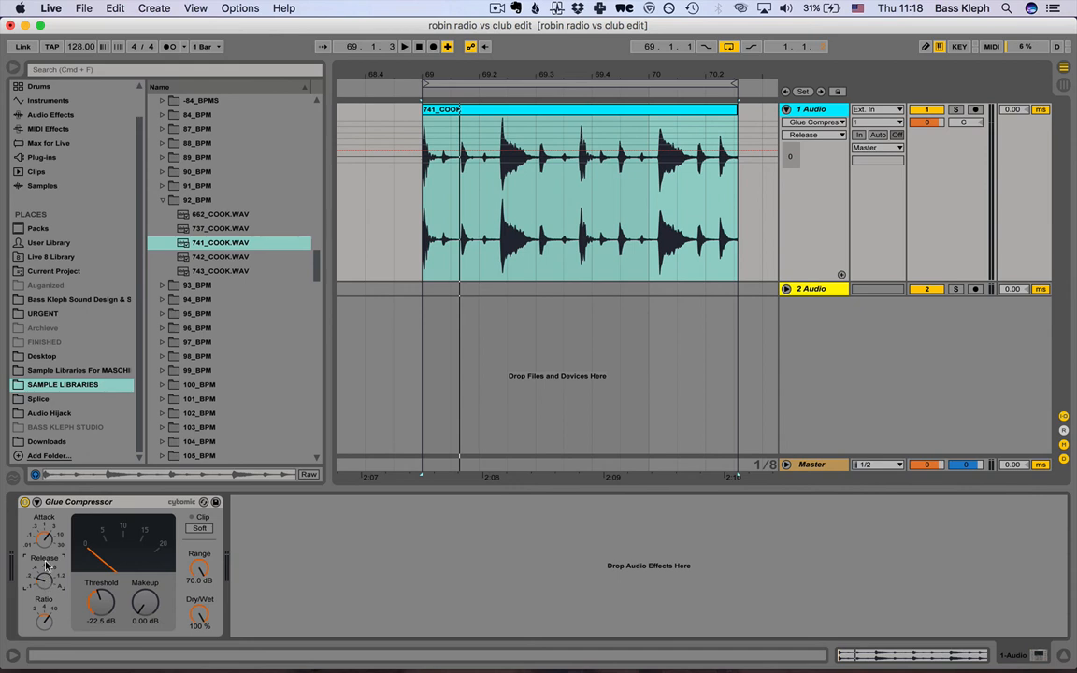
{"action": "mouse_move", "coordinate": [46, 565]}
{"action": "left_mouse_down"}
{"action": "mouse_move", "coordinate": [46, 581]}
{"action": "mouse_move", "coordinate": [46, 558]}
{"action": "left_mouse_up"}
{"action": "left_click_drag", "start_coordinate": [51, 586], "coordinate": [50, 592]}
{"action": "key", "text": "space"}
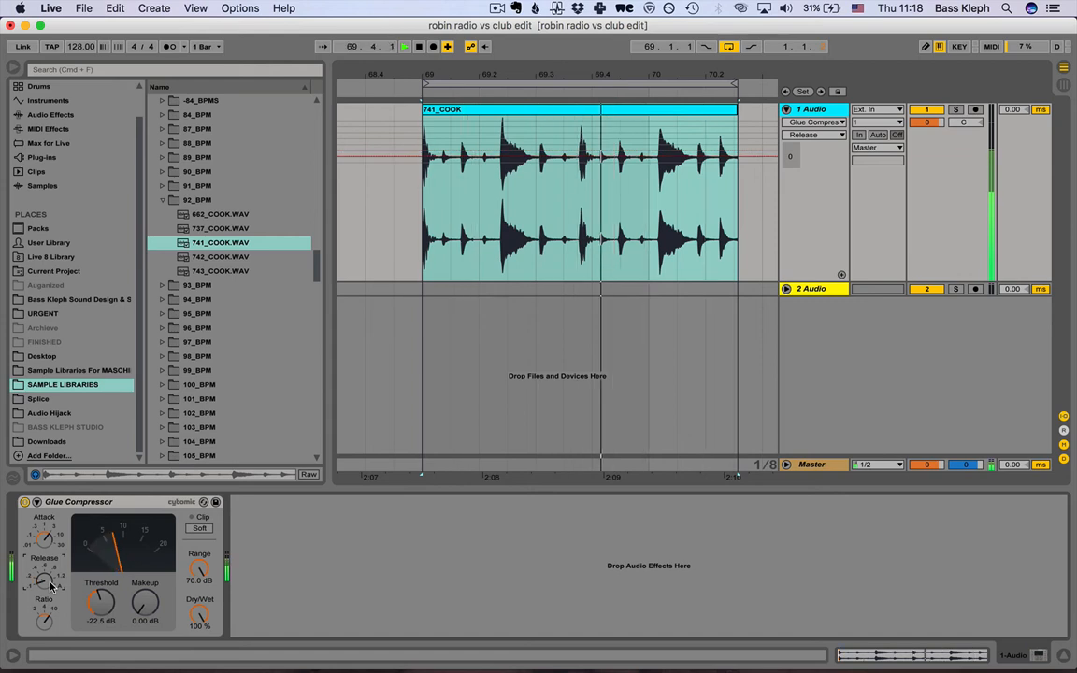
{"action": "key", "text": "space"}
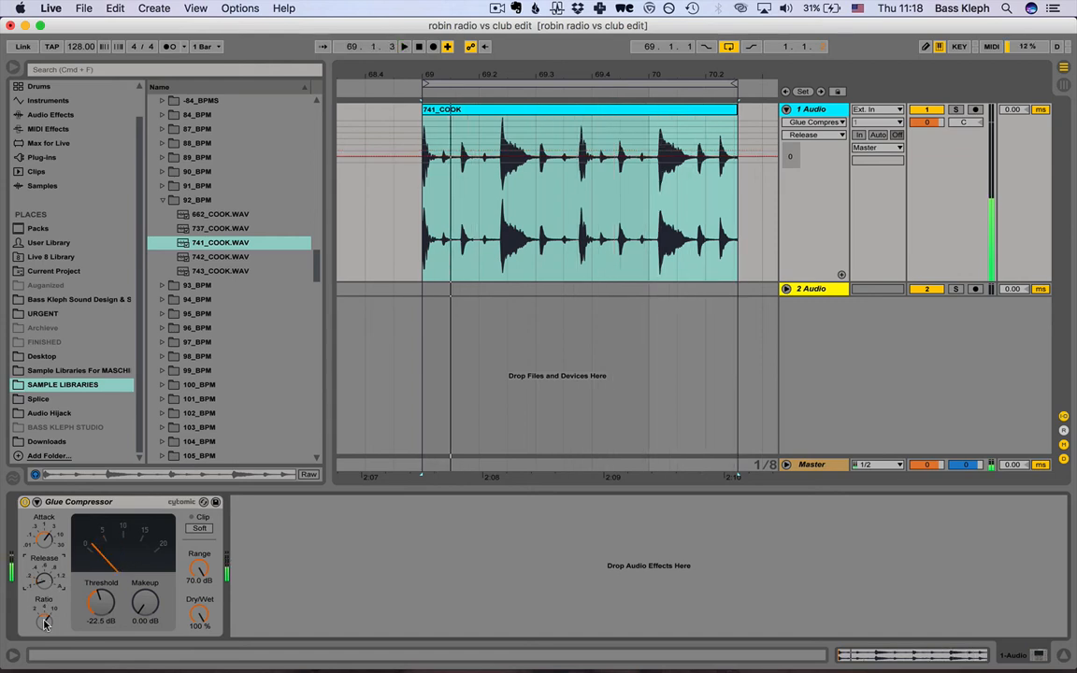
Set the Glue Compressor's ratio to 2 and play the drum loop while raising the threshold to -16.8 dB.
{"action": "left_click", "coordinate": [44, 621]}
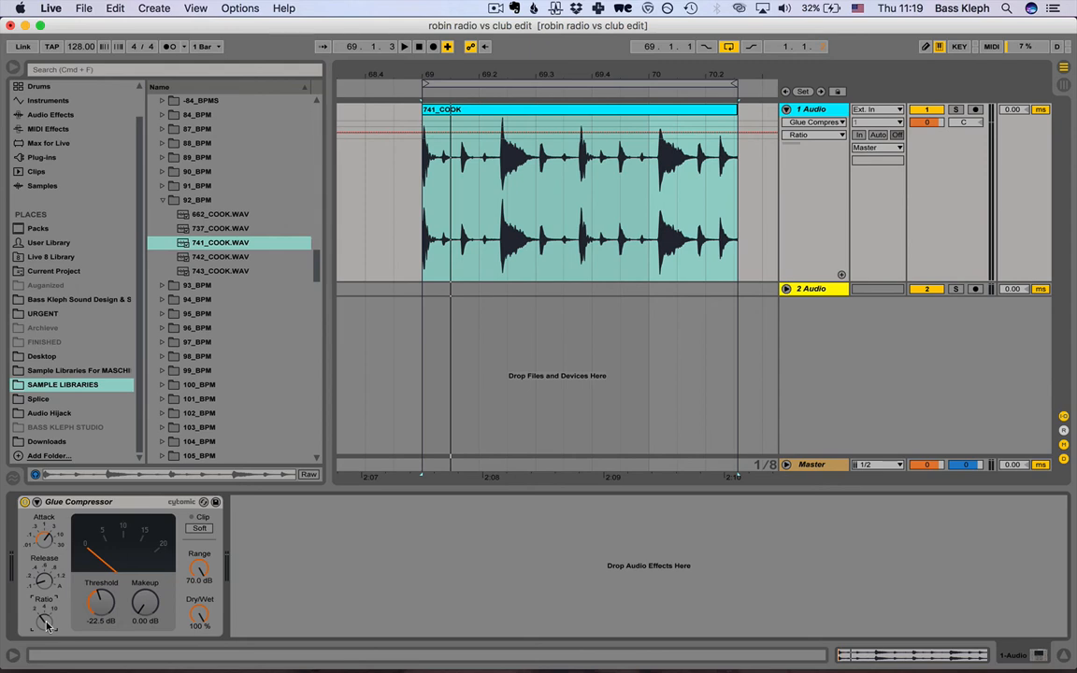
{"action": "key", "text": "space"}
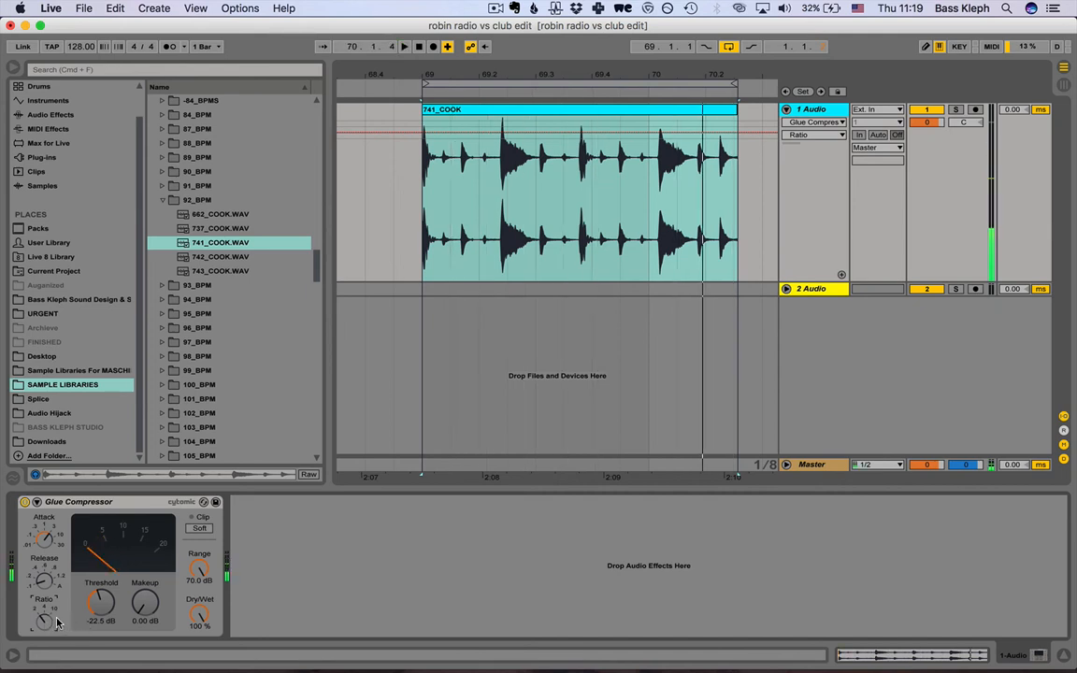
{"action": "left_click", "coordinate": [102, 606]}
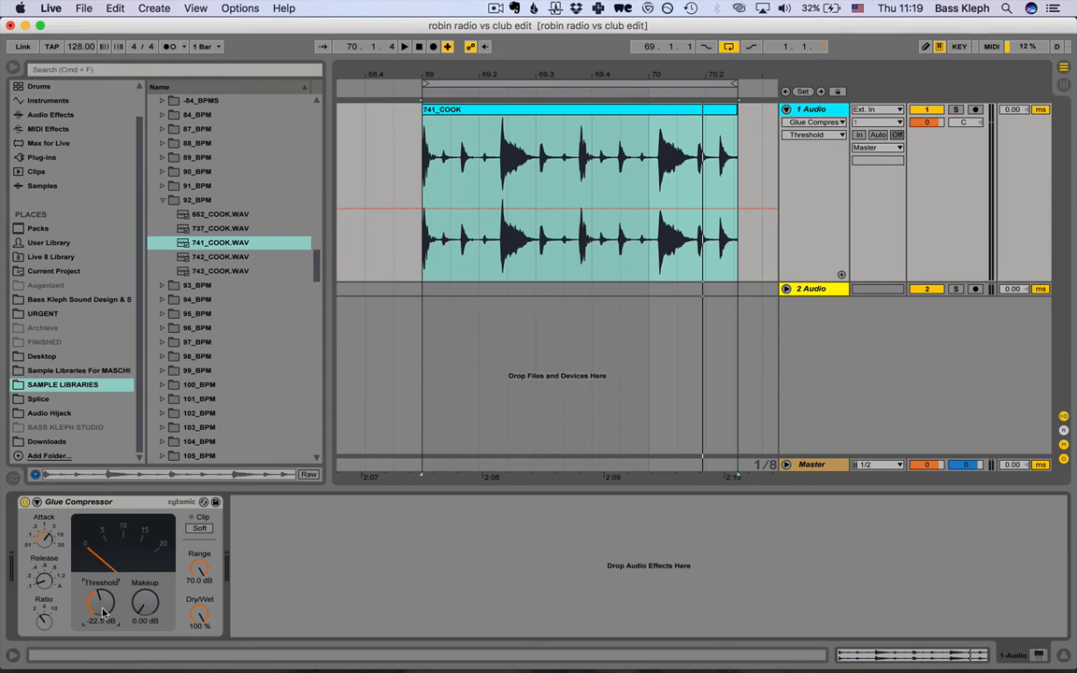
{"action": "key", "text": "space"}
{"action": "left_click_drag", "start_coordinate": [103, 609], "coordinate": [102, 584]}
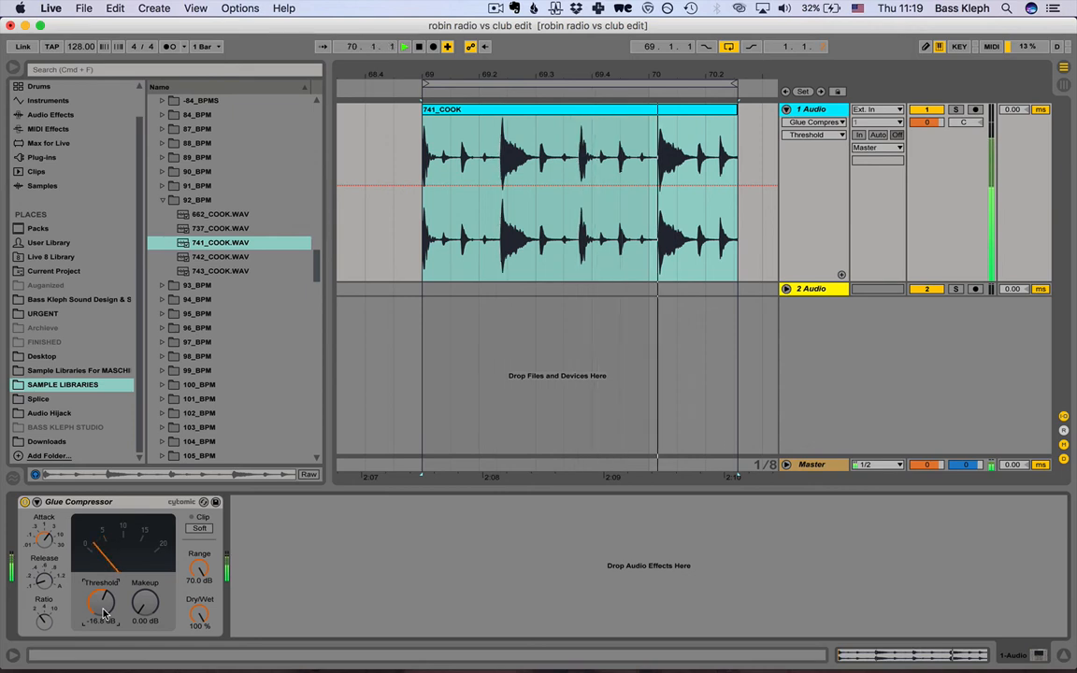
{"action": "key", "text": "space"}
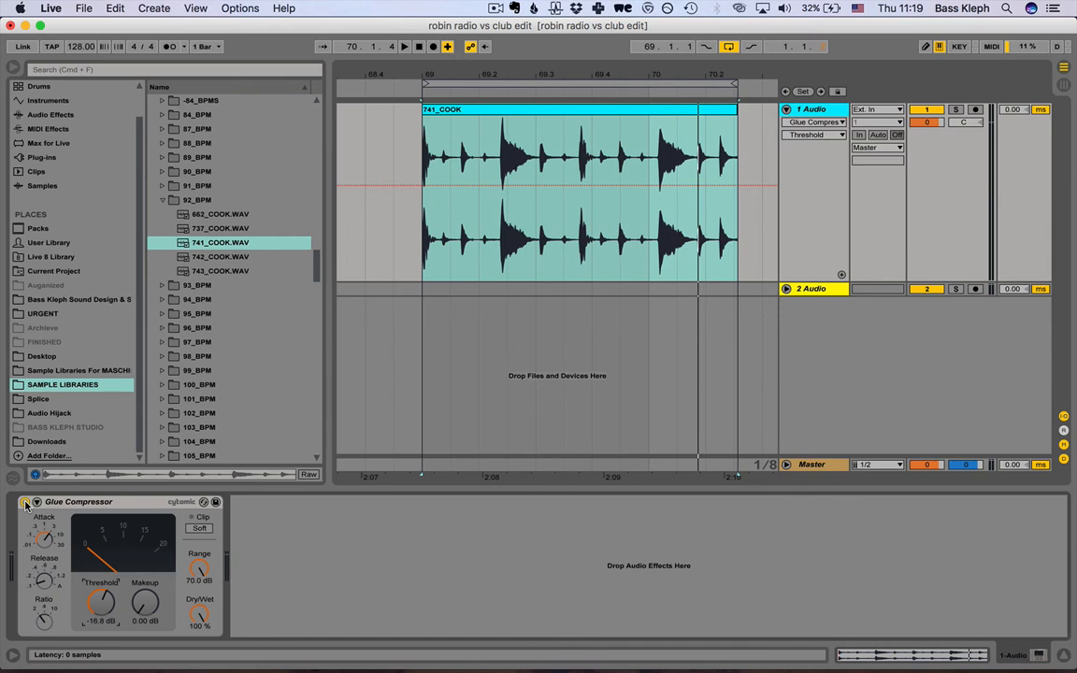
Set the Glue Compressor's makeup gain to 5 dB and leave the device switched on.
{"action": "left_click", "coordinate": [143, 622]}
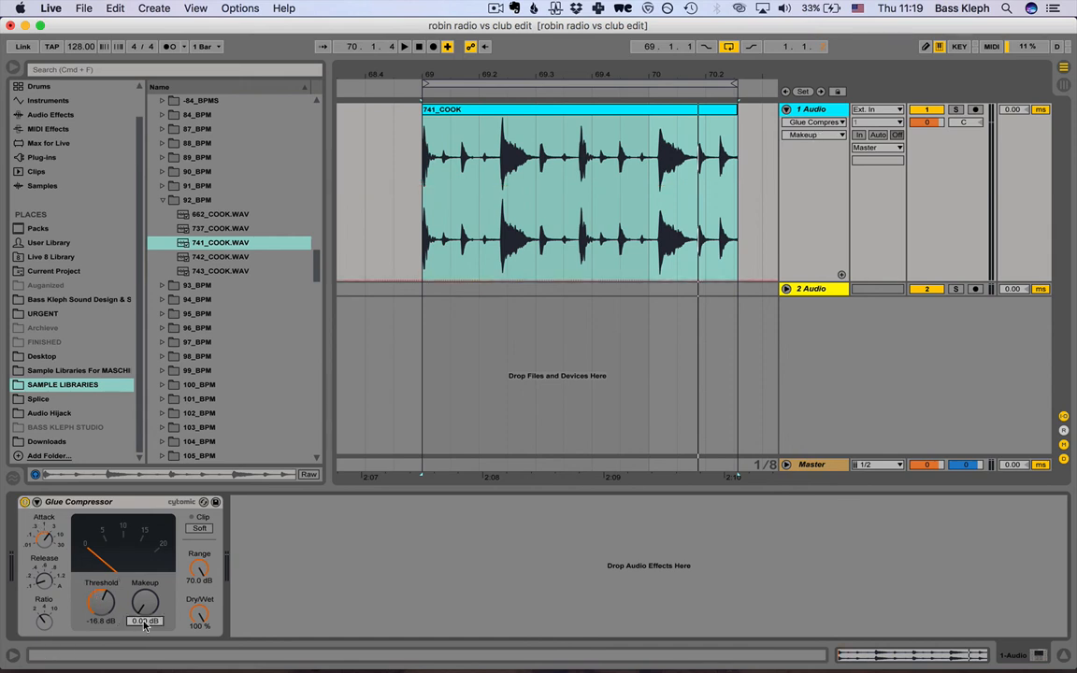
{"action": "type", "text": "5"}
{"action": "key", "text": "Return"}
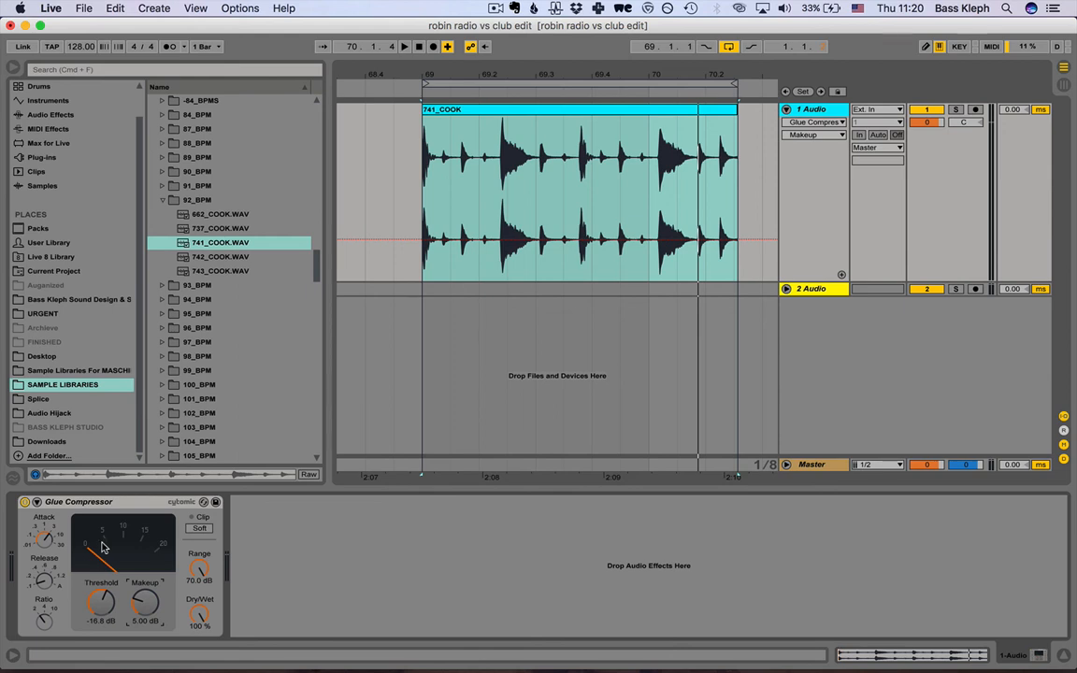
{"action": "left_click", "coordinate": [25, 502]}
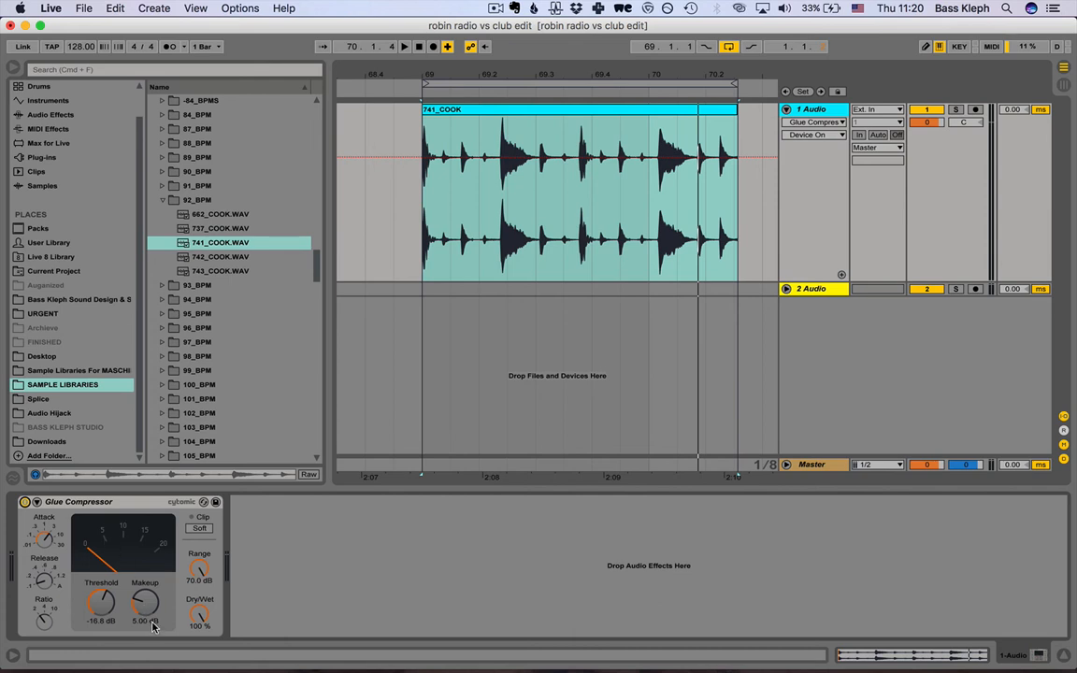
Compare the drum loop with the Glue Compressor bypassed and active several times during playback, and stop with the device on.
{"action": "key", "text": "space"}
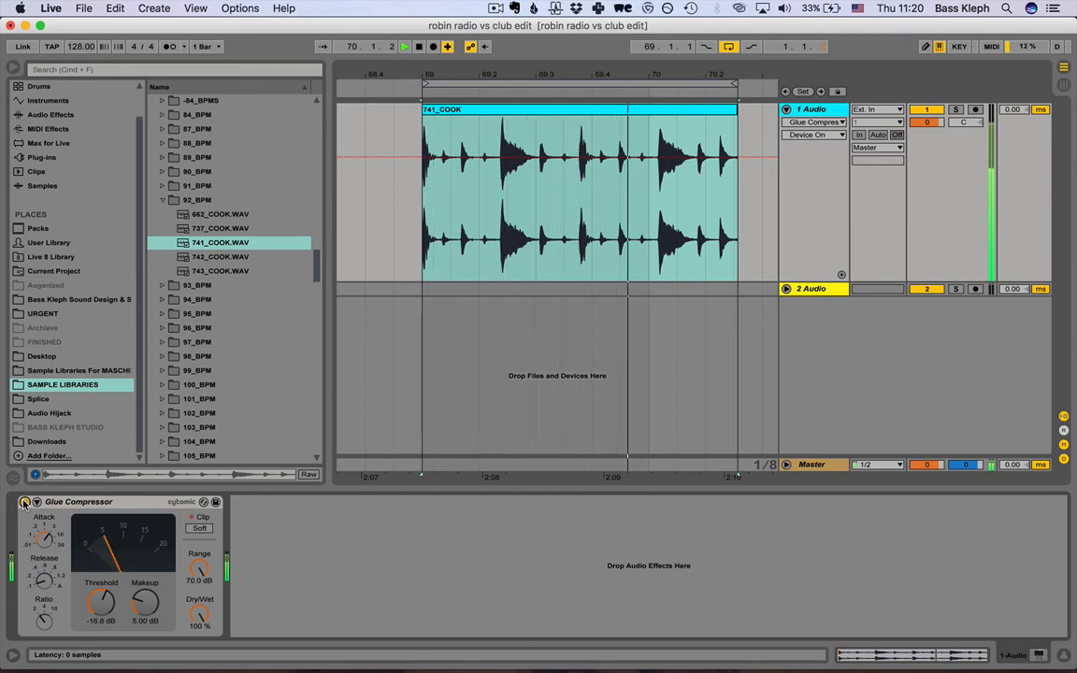
{"action": "left_click", "coordinate": [24, 502]}
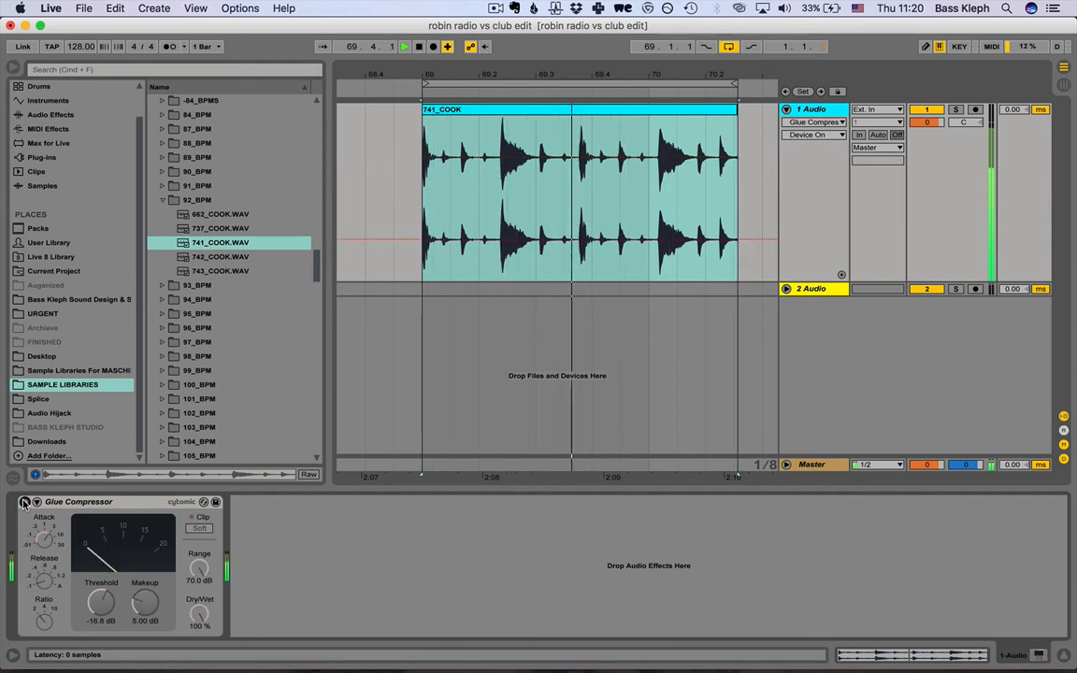
{"action": "left_click", "coordinate": [24, 502]}
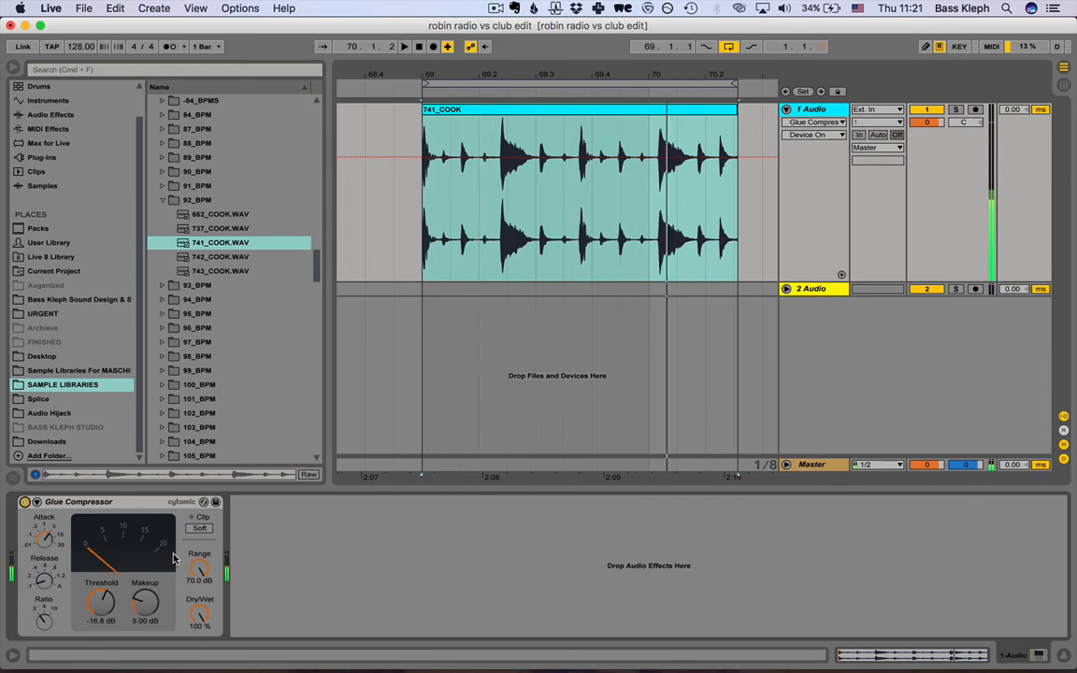
{"action": "left_click", "coordinate": [25, 502]}
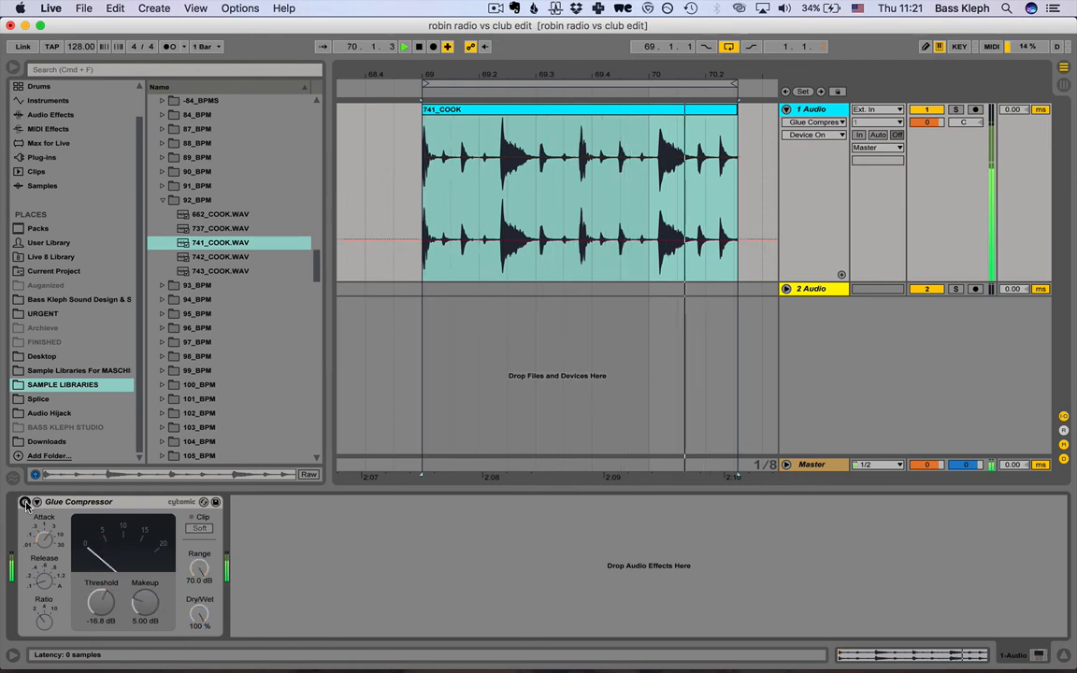
{"action": "left_click", "coordinate": [25, 502]}
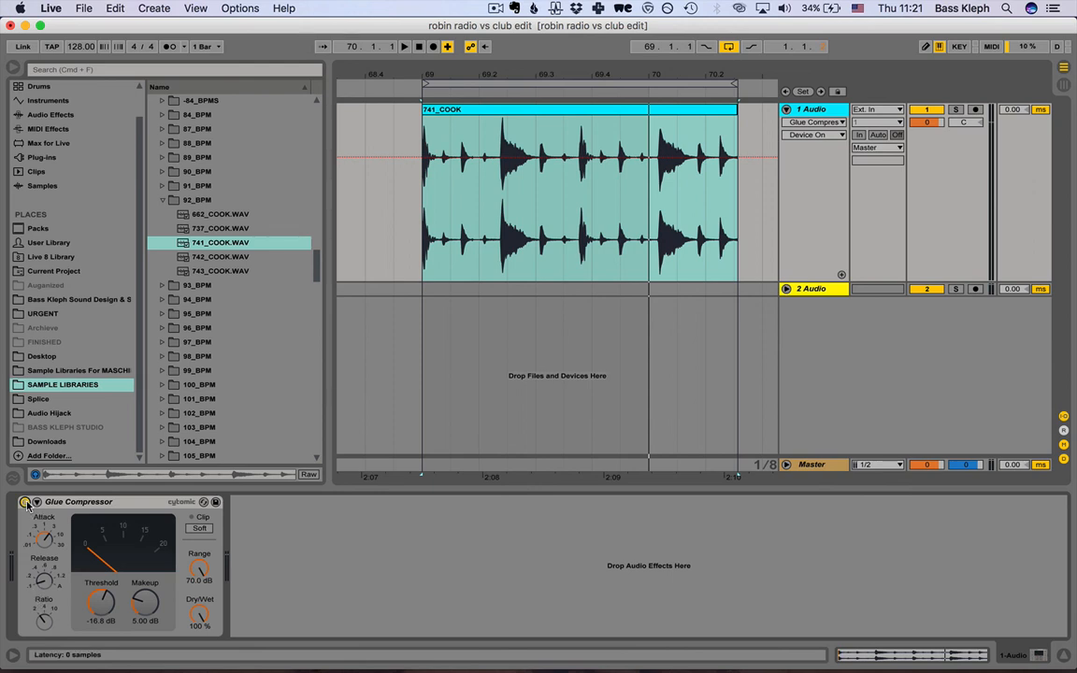
{"action": "key", "text": "space"}
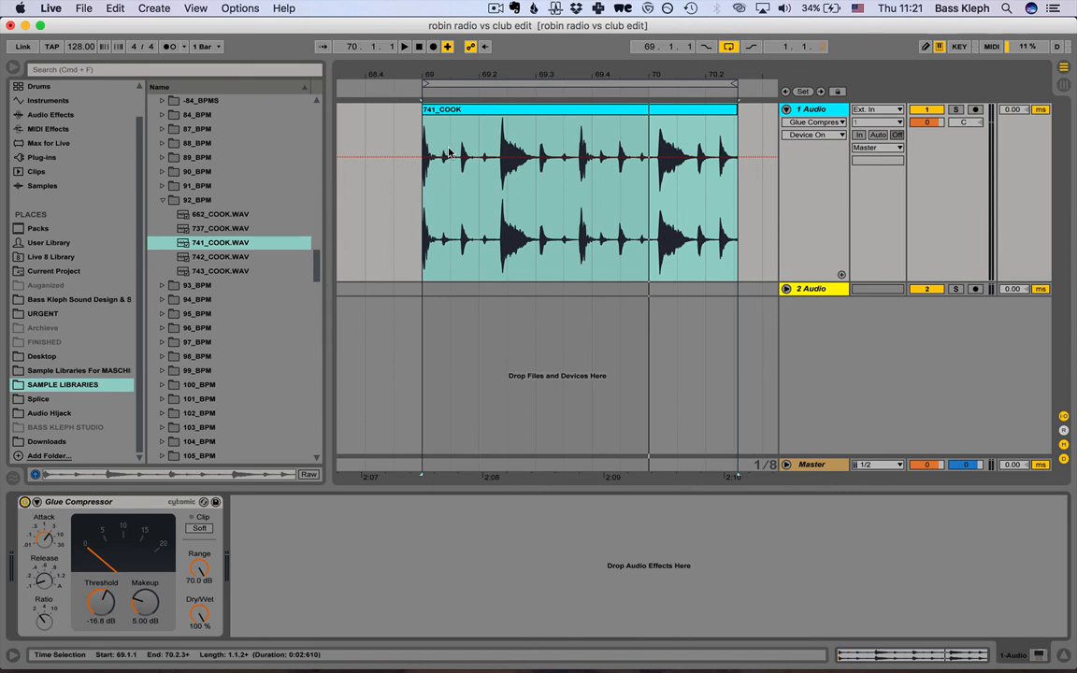
{"action": "left_click", "coordinate": [25, 503]}
{"action": "left_click", "coordinate": [25, 503]}
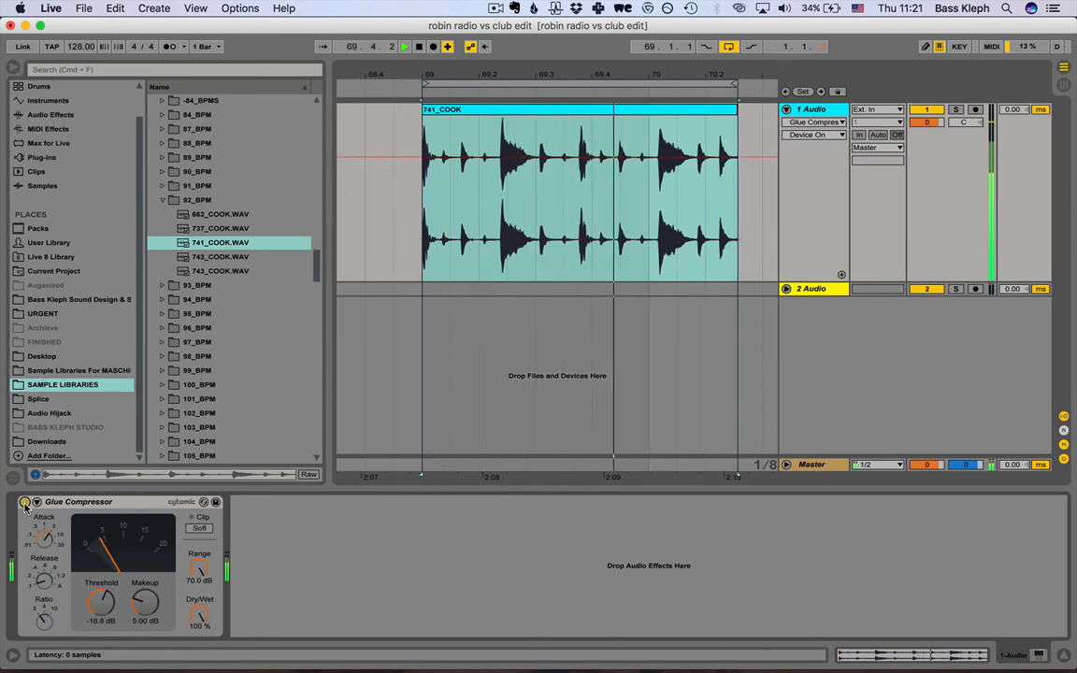
{"action": "key", "text": "space"}
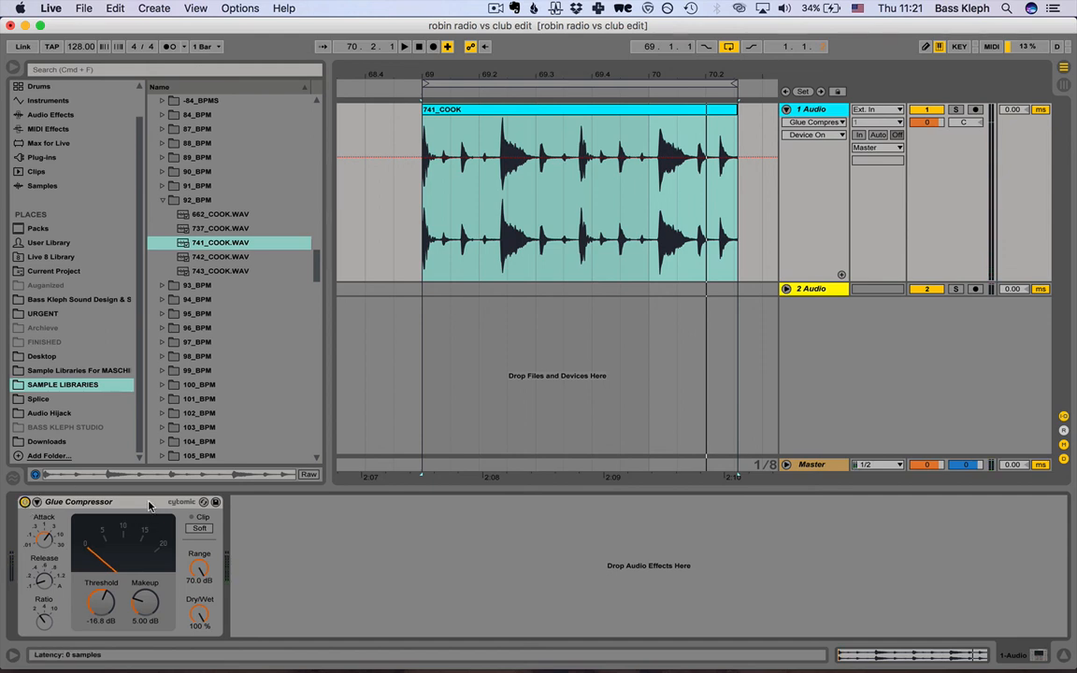
Enable the Glue Compressor's Soft clipping and compare the playing drum loop with the device bypassed and active.
{"action": "left_click", "coordinate": [195, 530]}
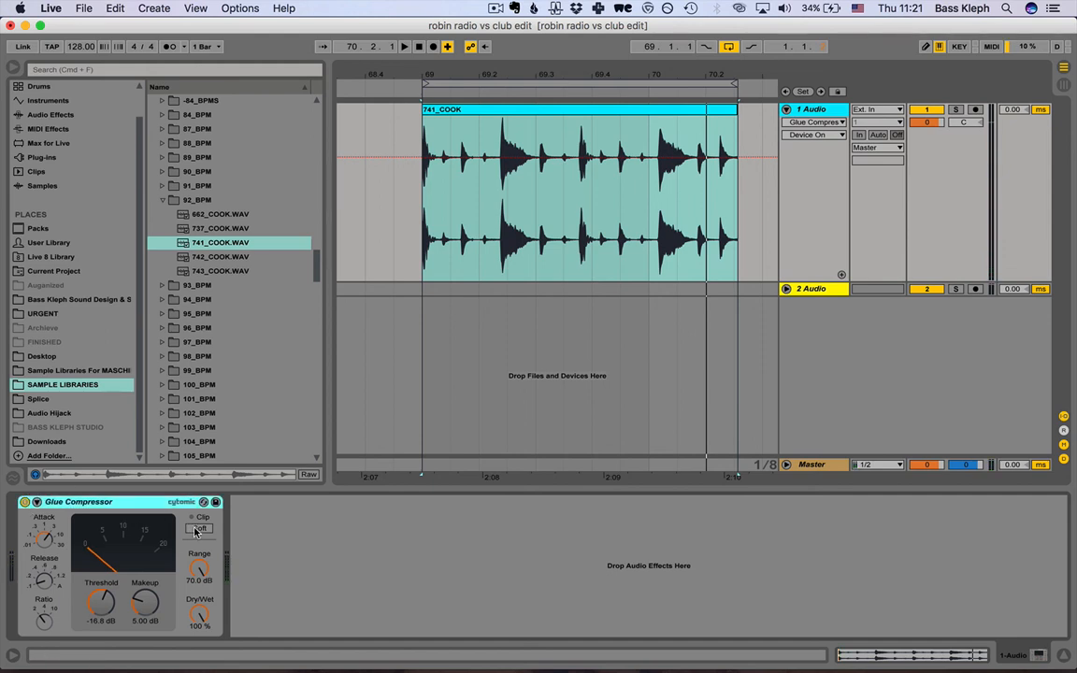
{"action": "left_click", "coordinate": [196, 530]}
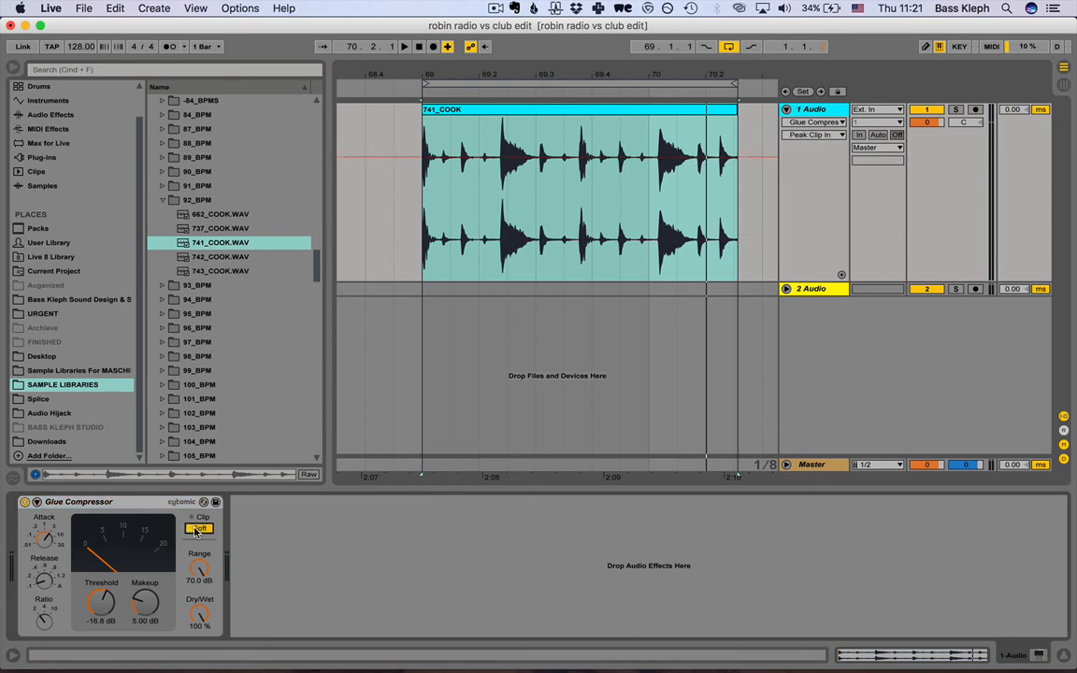
{"action": "key", "text": "space"}
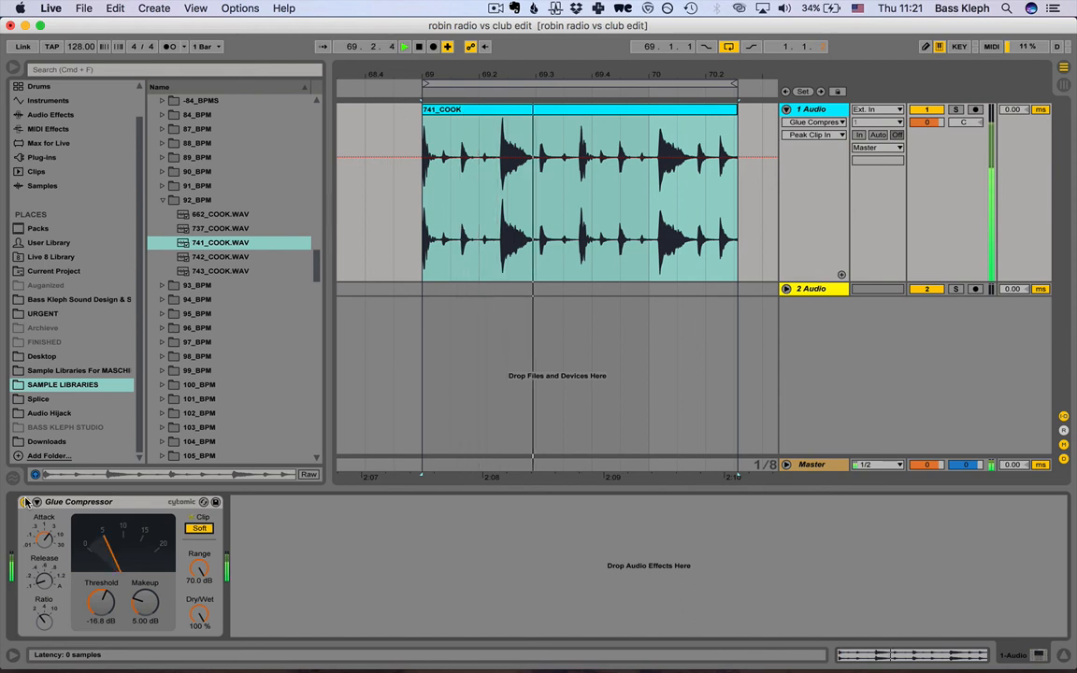
{"action": "left_click", "coordinate": [26, 503]}
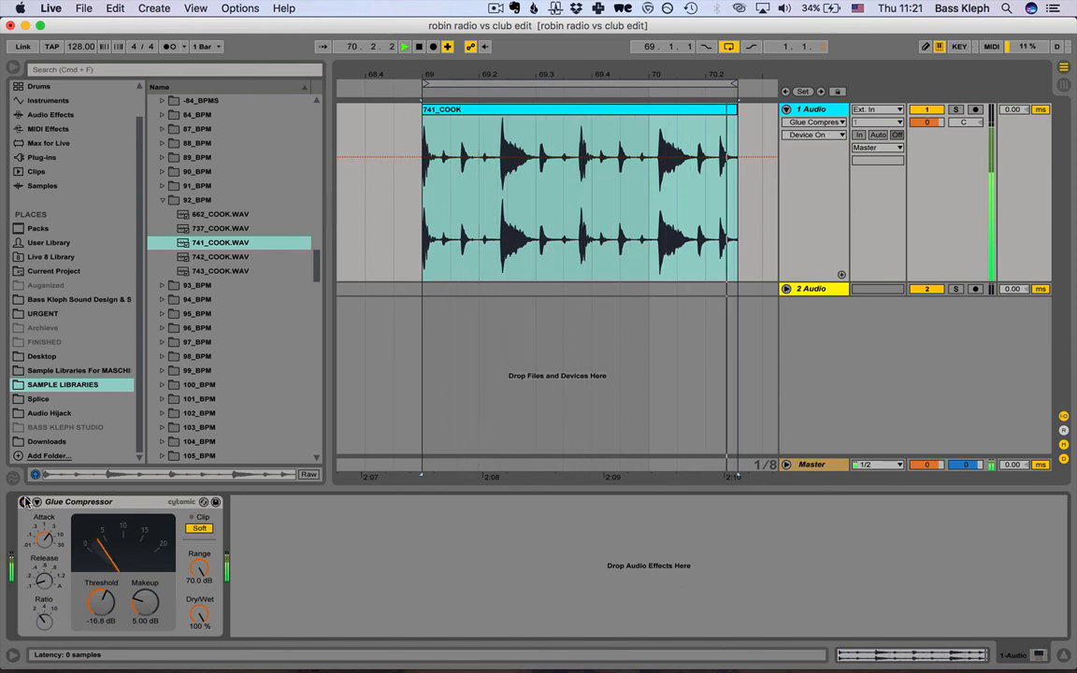
{"action": "left_click", "coordinate": [26, 503]}
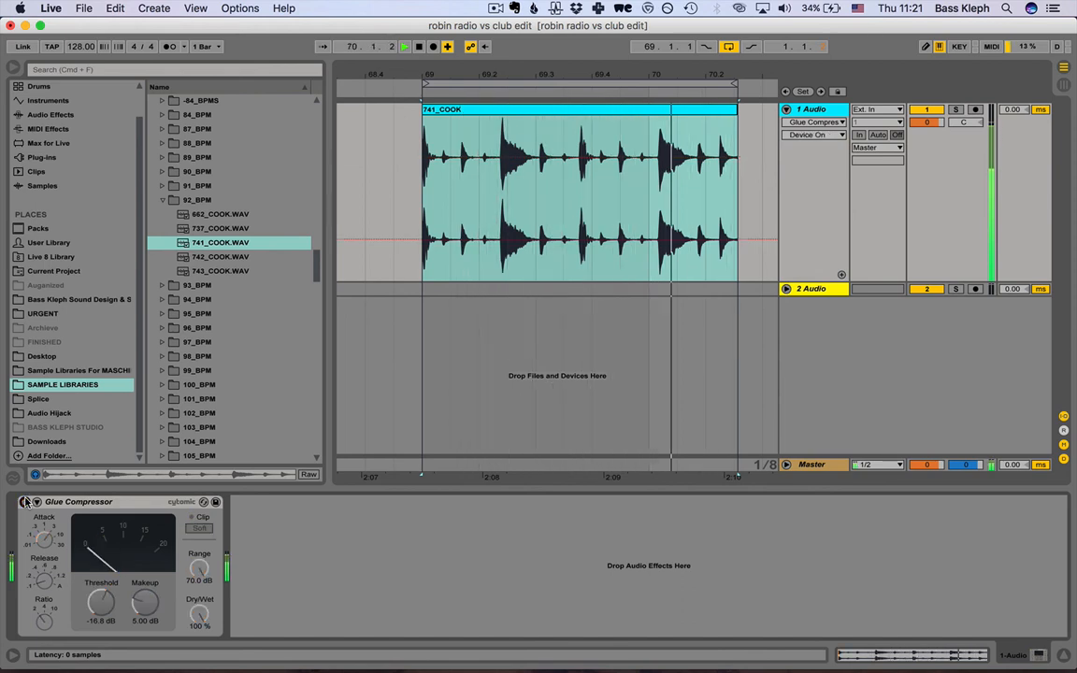
{"action": "left_click", "coordinate": [25, 503]}
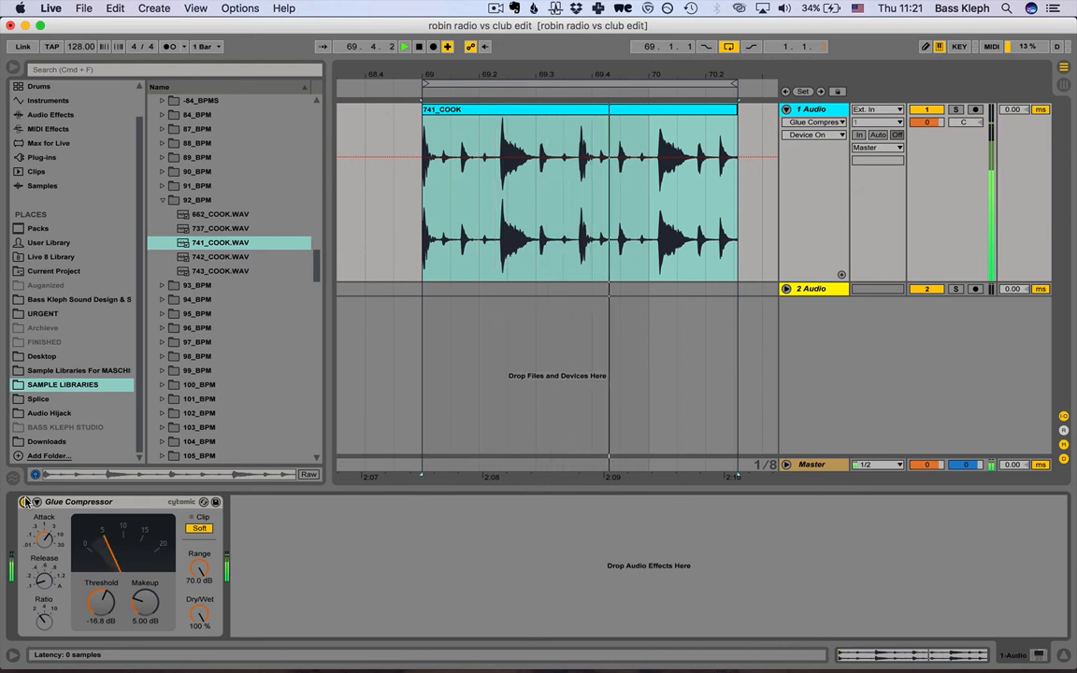
{"action": "key", "text": "space"}
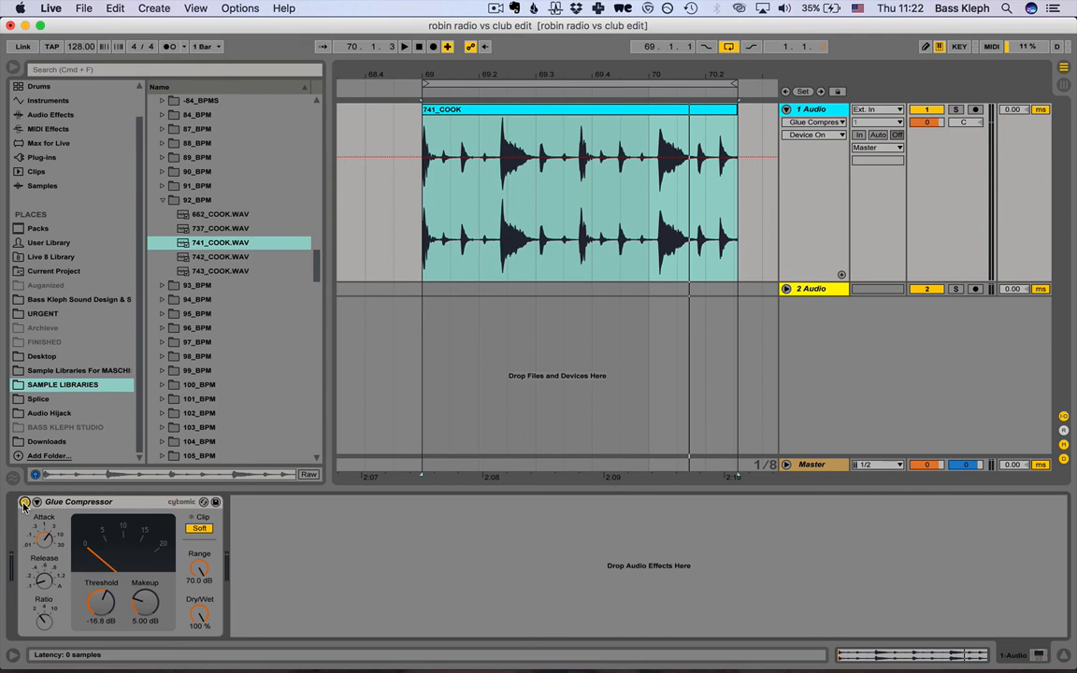
Replay the drum loop with Soft clipping on, bypass and re-enable the Glue Compressor once more, and stop playback.
{"action": "key", "text": "space"}
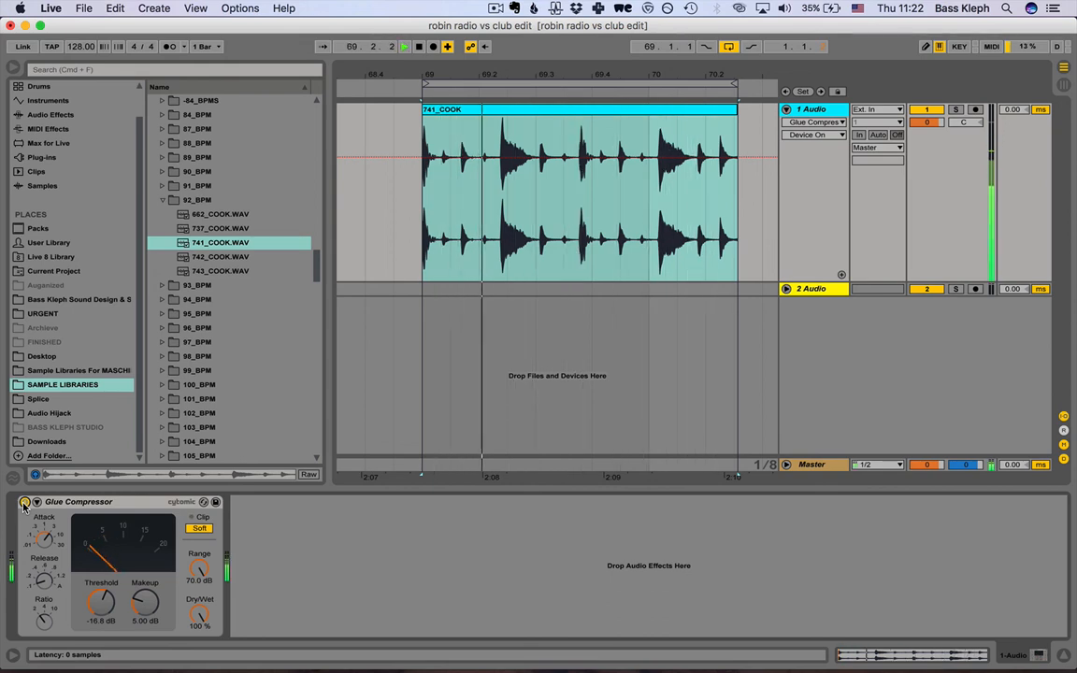
{"action": "left_click", "coordinate": [24, 504]}
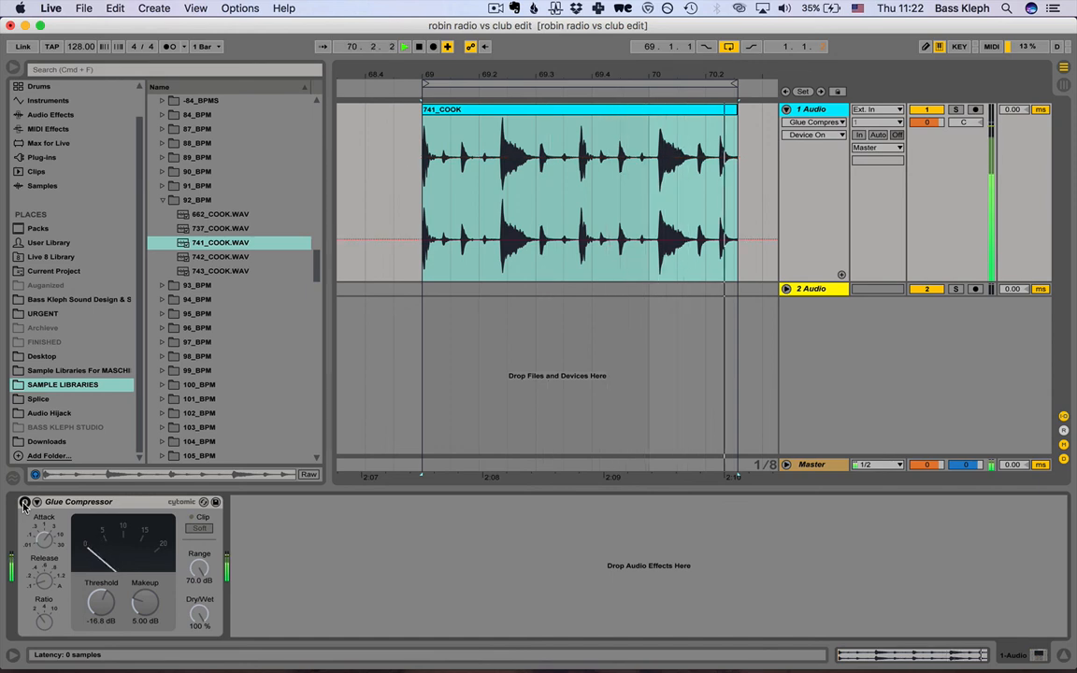
{"action": "left_click", "coordinate": [24, 504]}
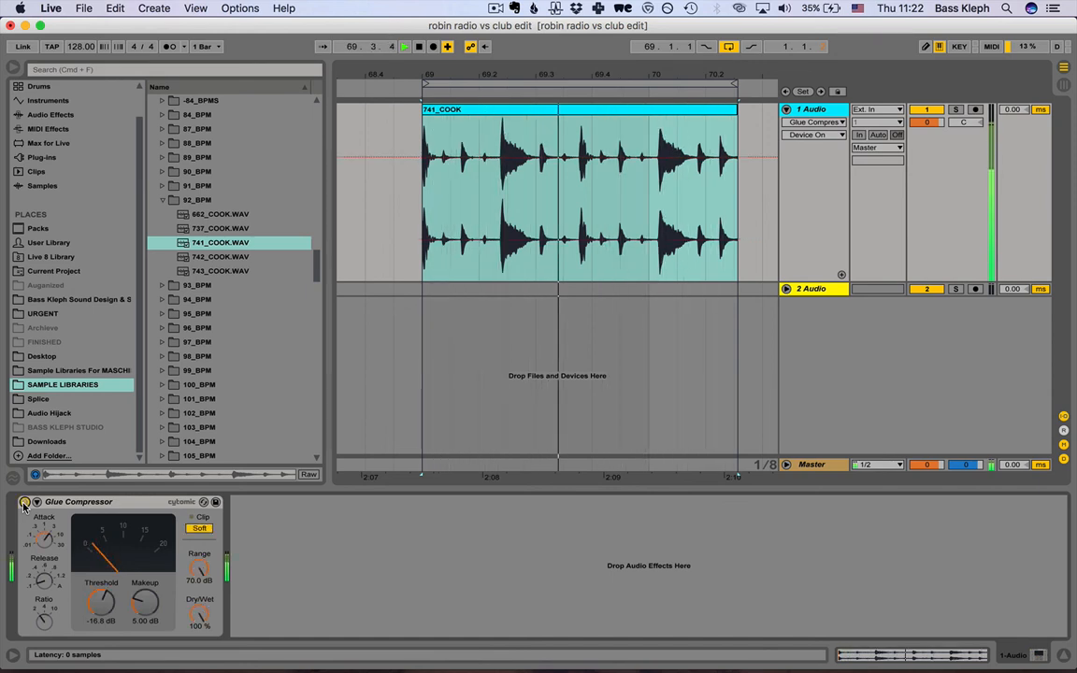
{"action": "key", "text": "space"}
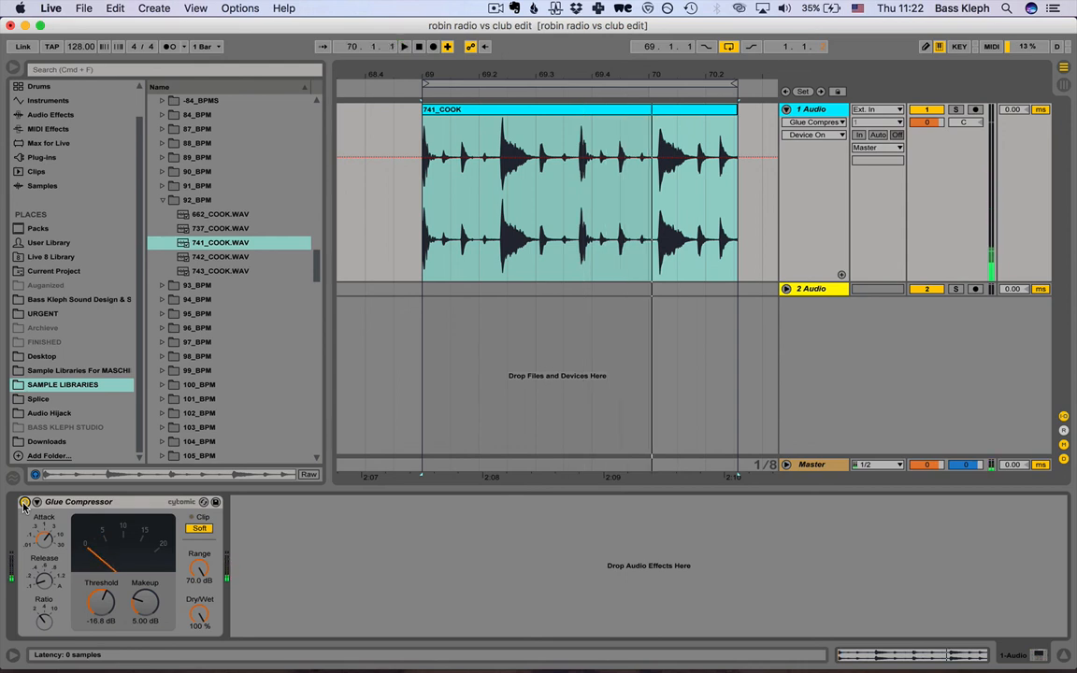